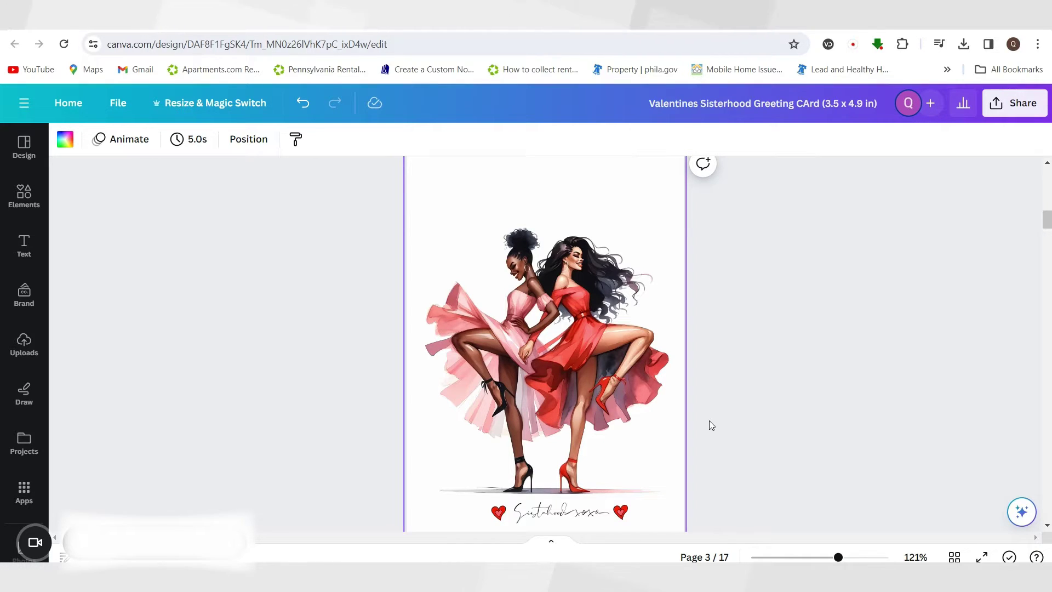
Step: Preview the finished Sisterhood card on page 3 in full screen, and return to the blank first page
left_click(636, 393)
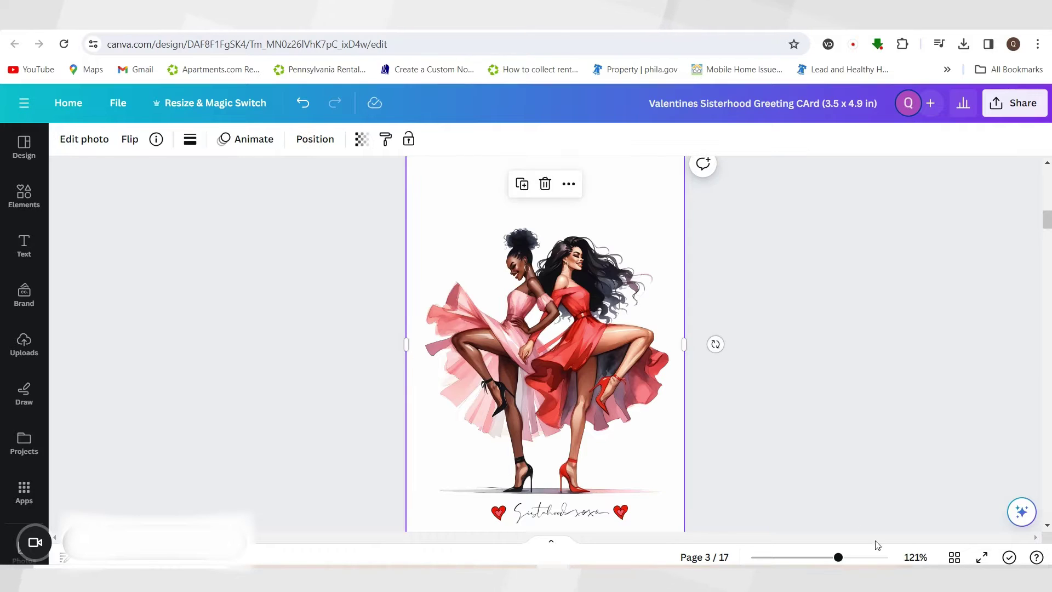
left_click(981, 557)
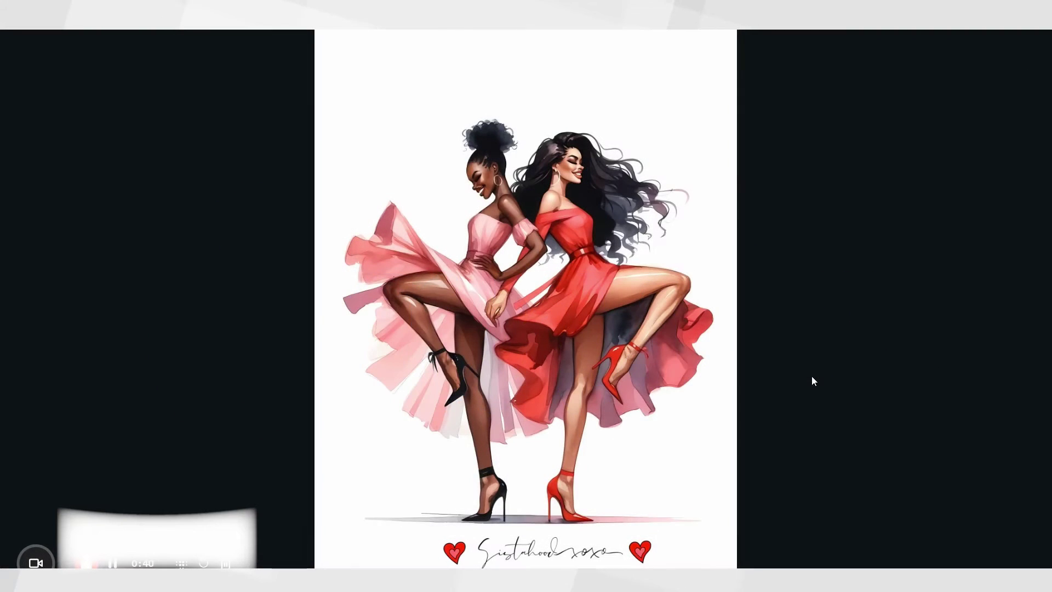
key("Escape")
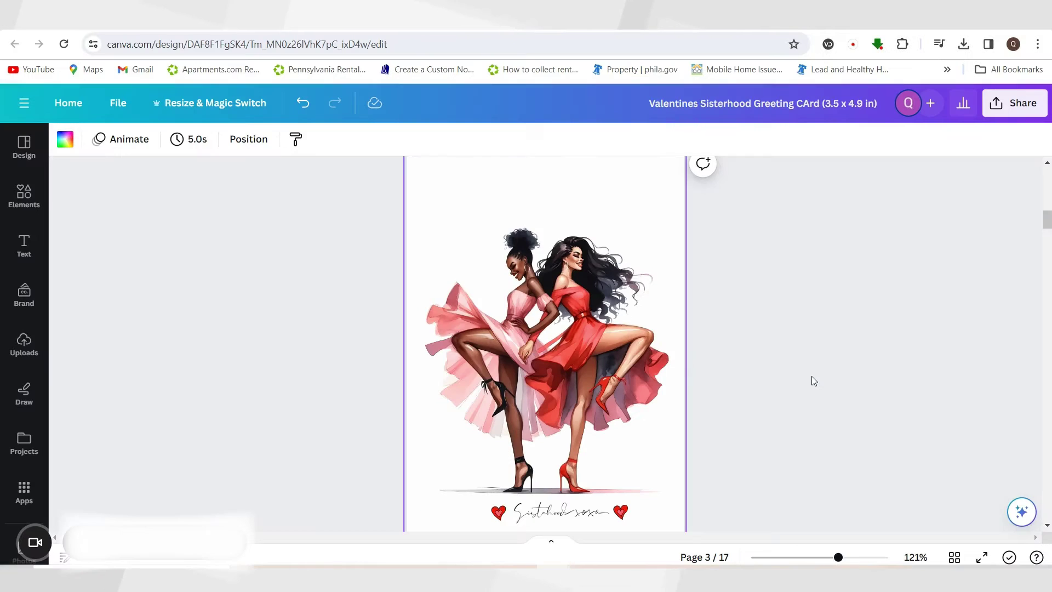
scroll(814, 380, "up", 5)
scroll(810, 376, "up", 3)
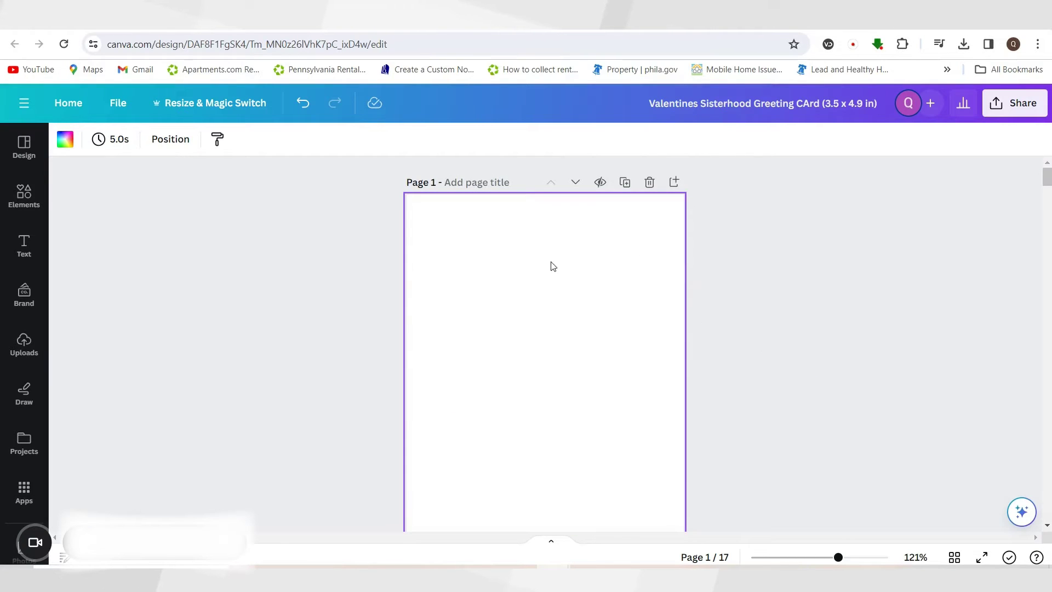
left_click(700, 109)
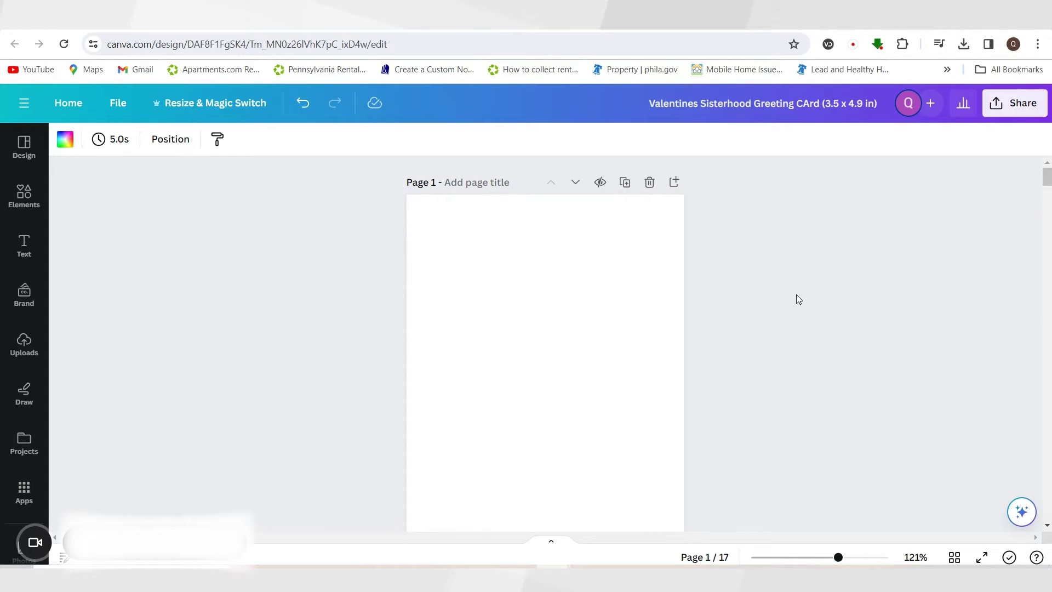
scroll(798, 301, "down", 1)
scroll(800, 302, "up", 1)
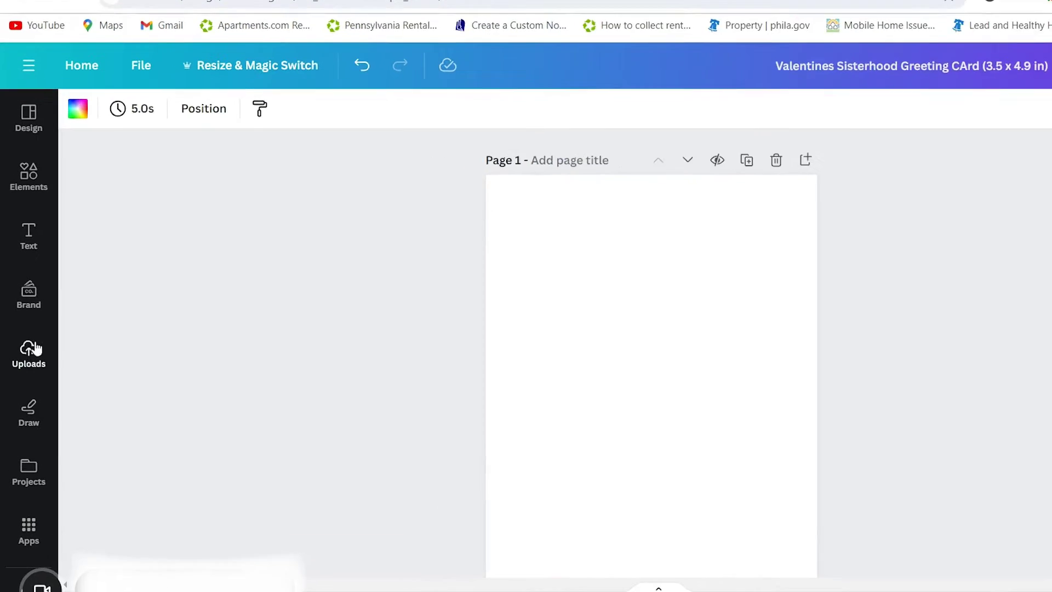
left_click(24, 345)
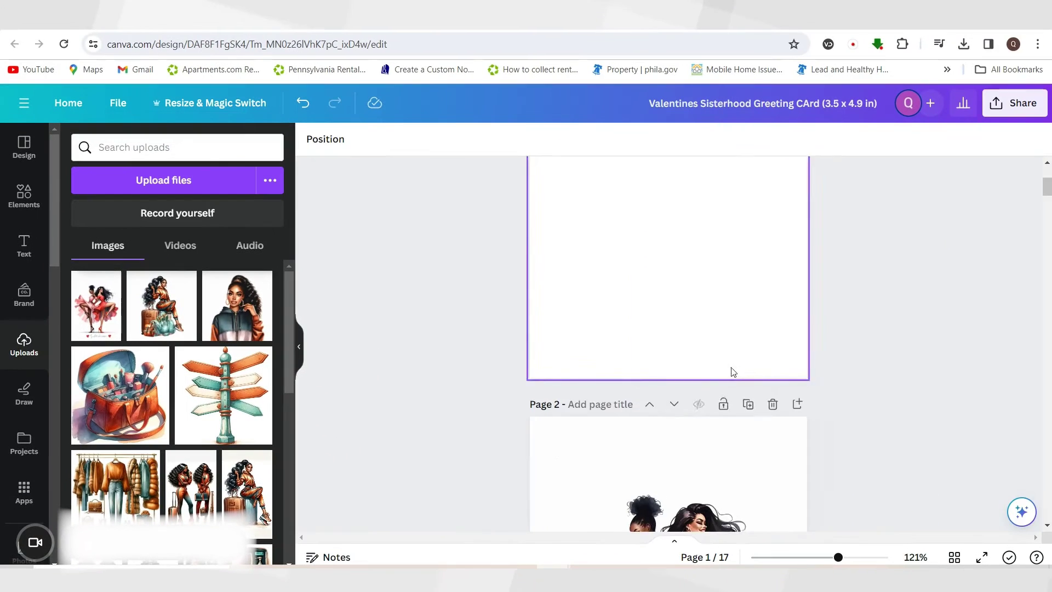
Step: Copy the illustration of the two women from page 2 and paste it onto the blank page 1
scroll(1003, 458, "down", 5)
left_click(697, 410)
right_click(696, 408)
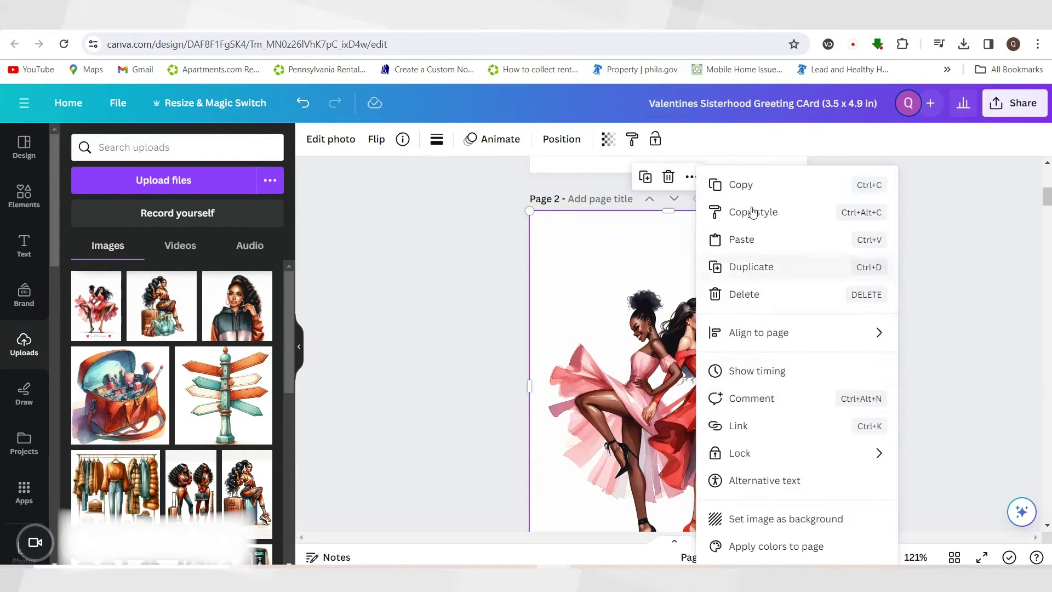
left_click(734, 183)
scroll(919, 316, "up", 5)
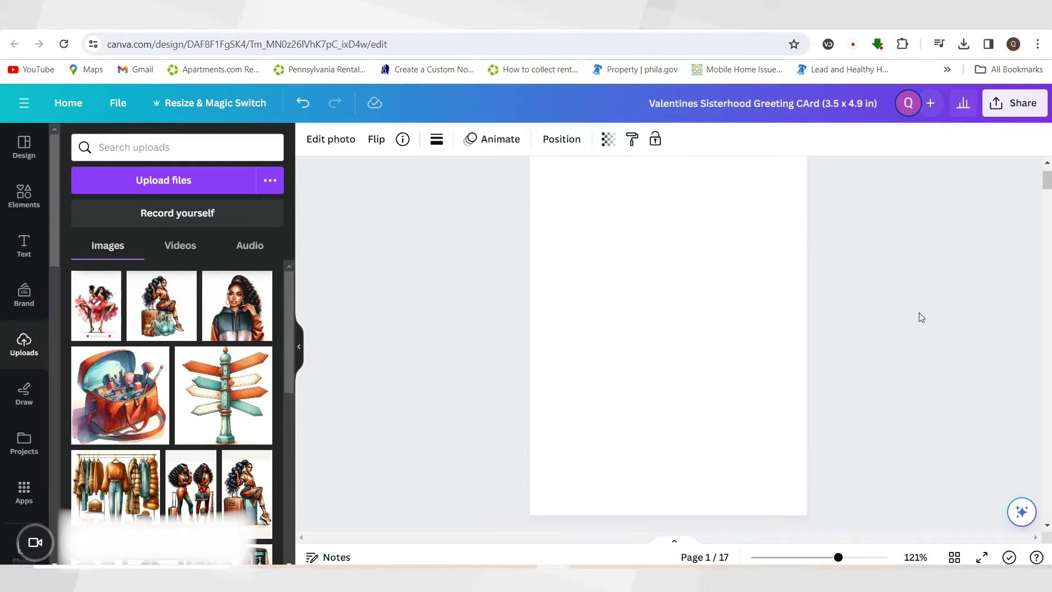
right_click(591, 272)
left_click(638, 339)
Step: Examine the pasted illustration on page 1 up close, from its upper edge to the blank strip beneath the feet
scroll(836, 356, "down", 1)
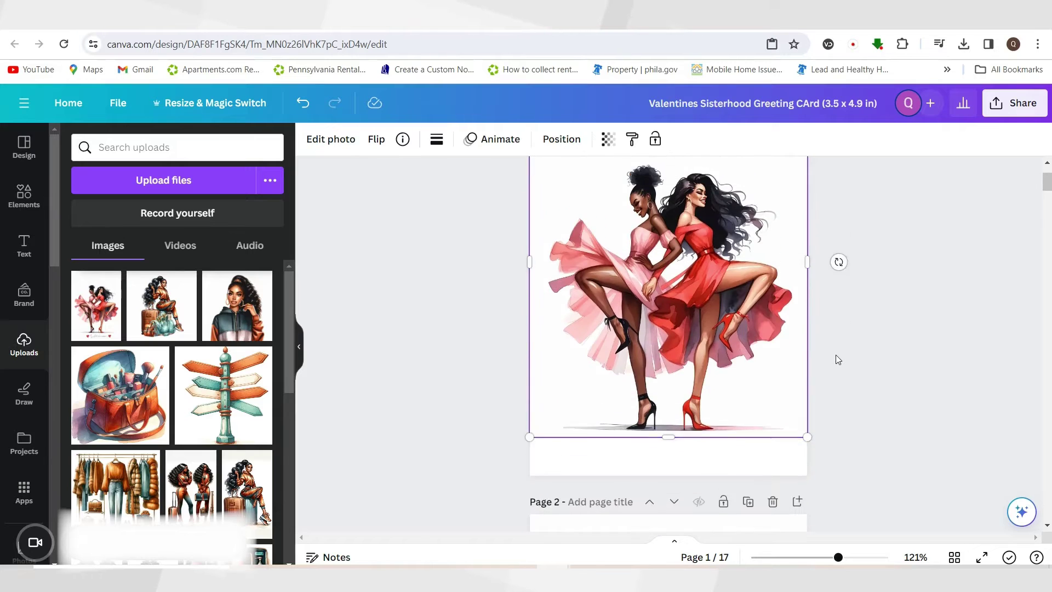
left_click_drag(846, 557, 862, 557)
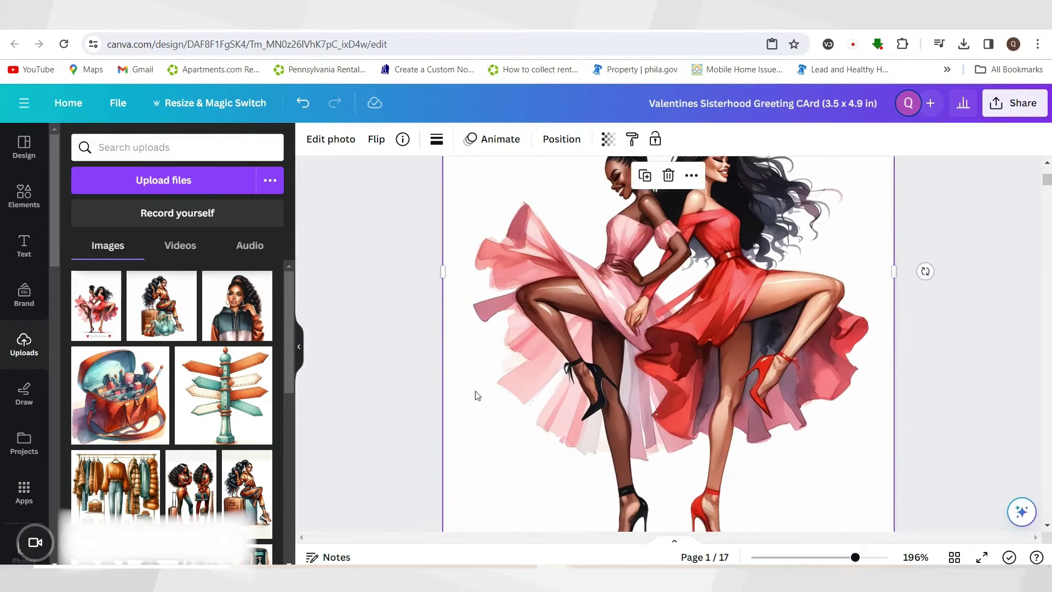
left_click(298, 346)
scroll(892, 379, "up", 3)
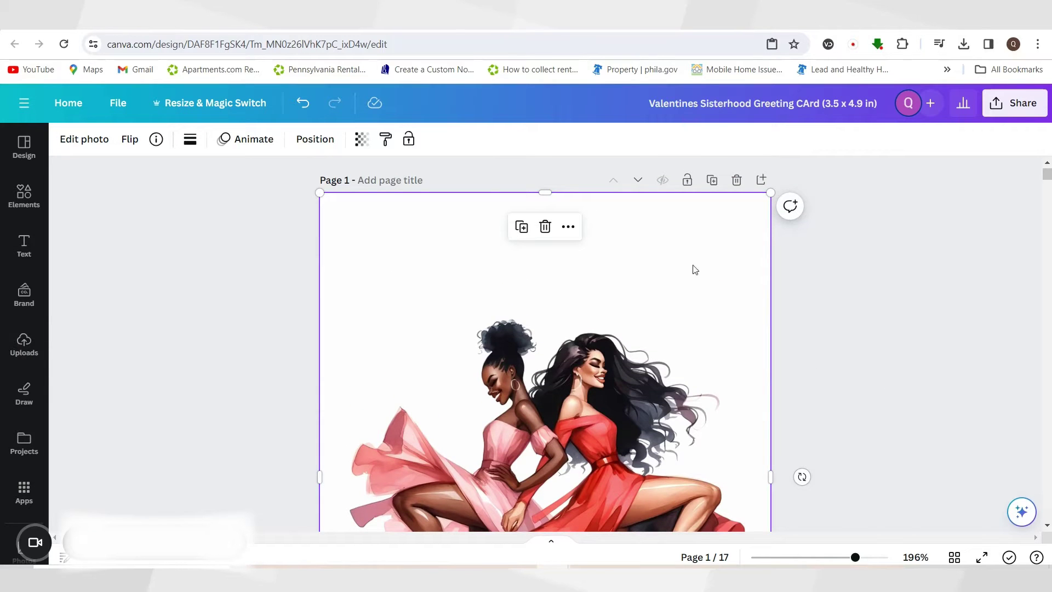
scroll(836, 324, "down", 5)
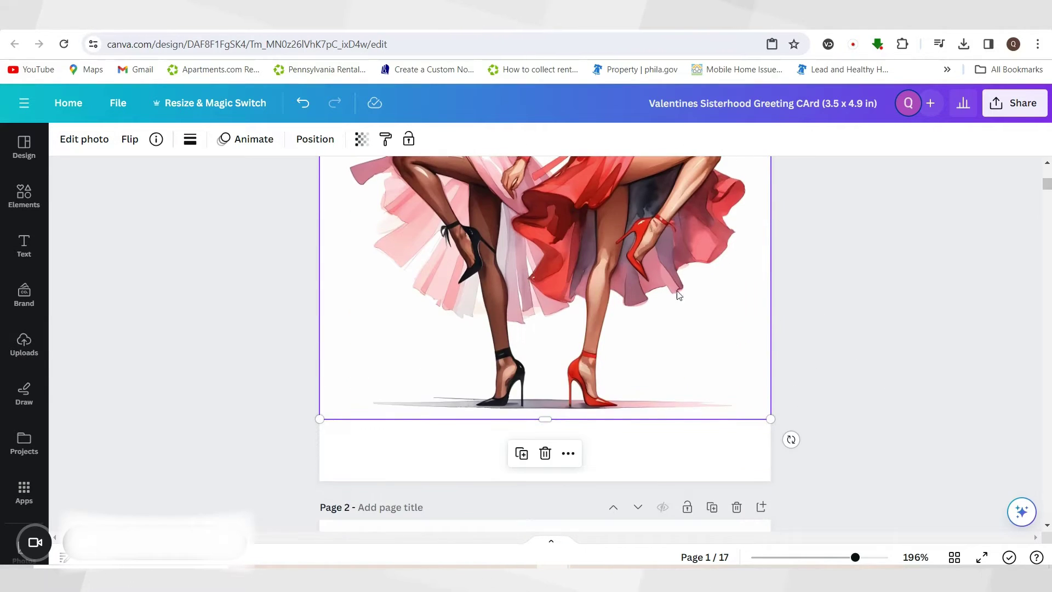
scroll(829, 347, "up", 3)
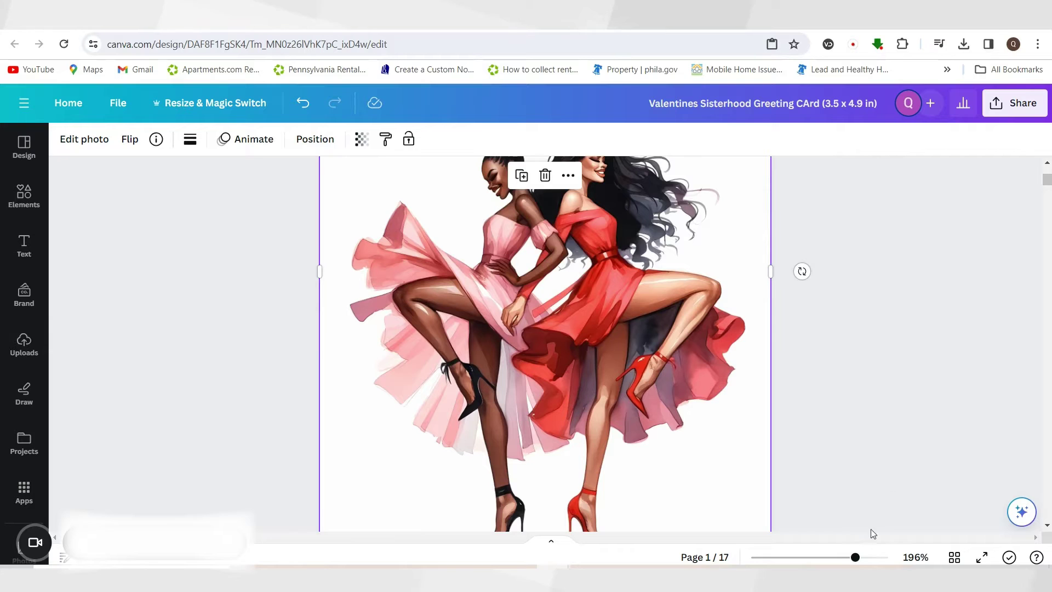
left_click_drag(854, 557, 842, 557)
scroll(739, 411, "down", 2)
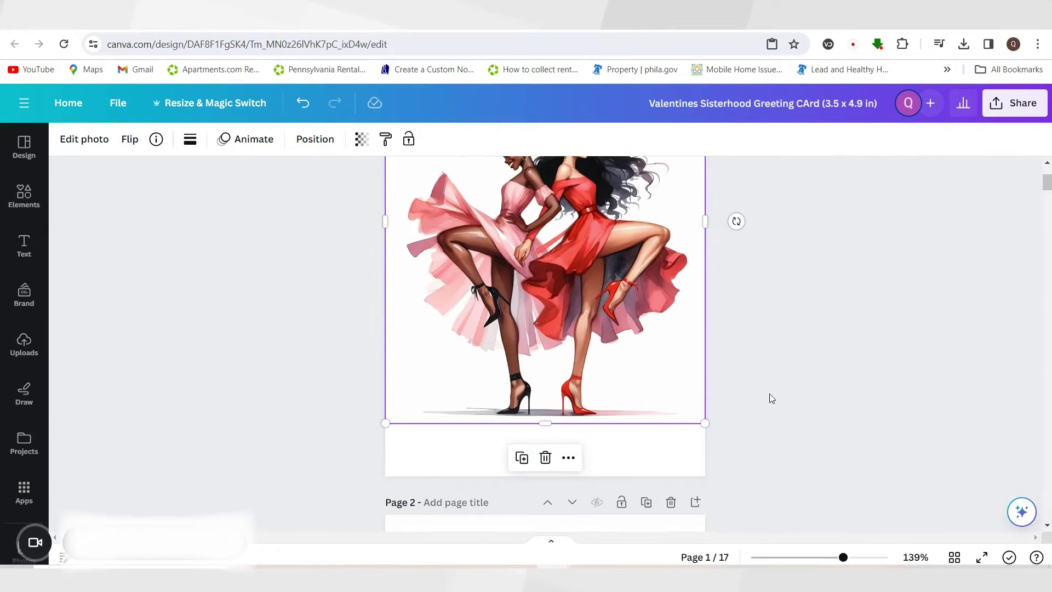
Step: Move the illustration on page 1 slightly upward to leave more blank space beneath it
left_click(774, 395)
scroll(774, 397, "up", 3)
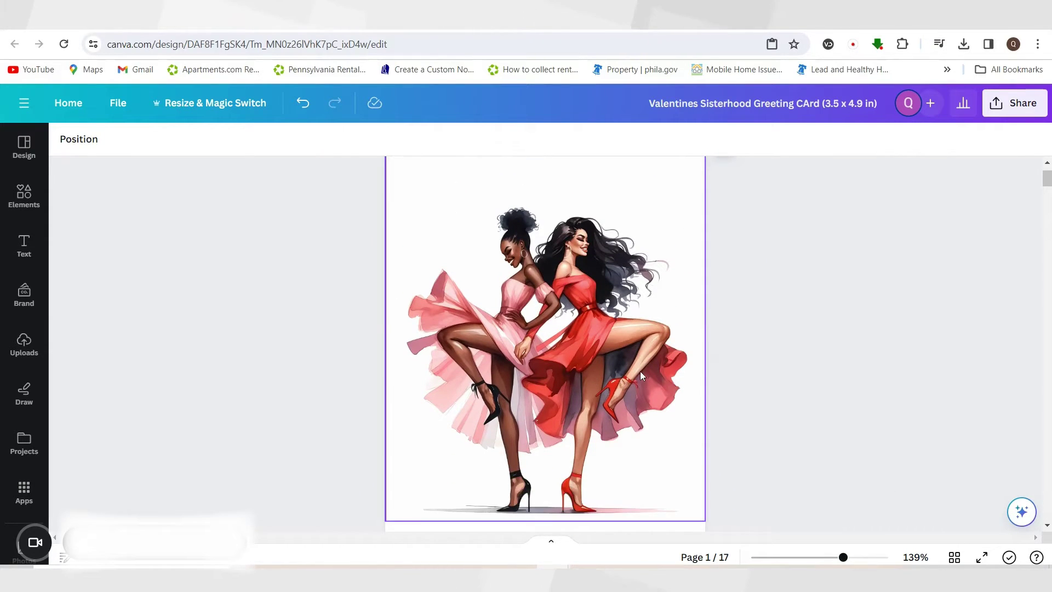
left_click(632, 363)
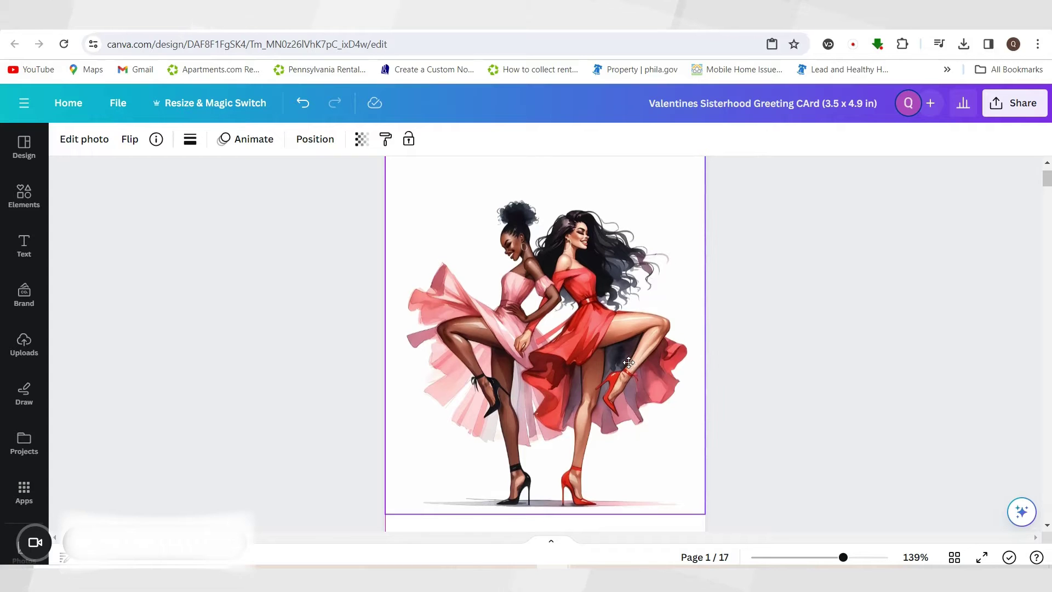
scroll(819, 426, "down", 3)
left_click(819, 426)
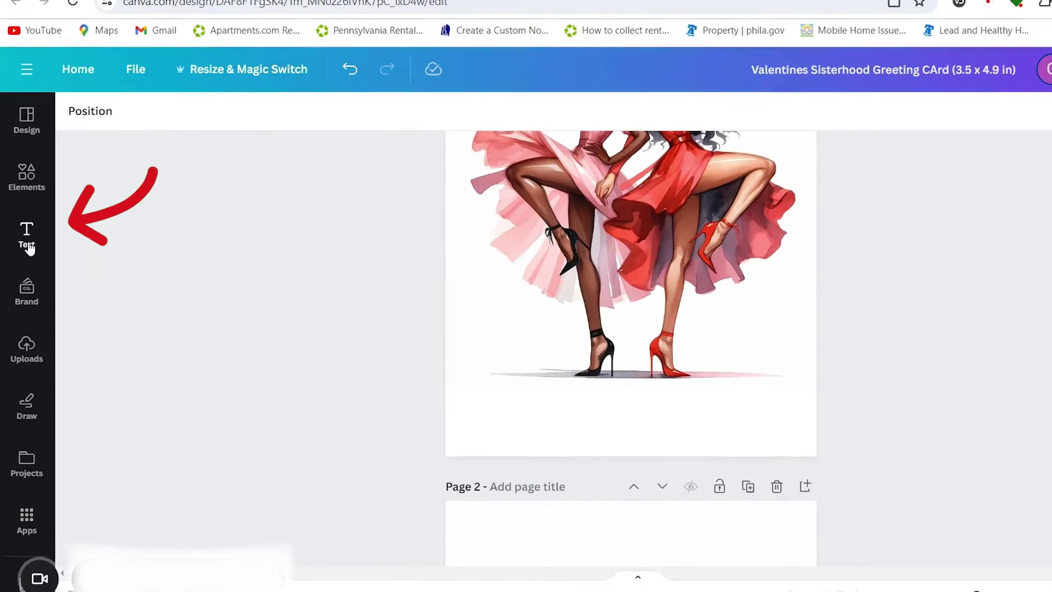
Step: Search the fonts for "fancy" and add a text in Shadow Script to page 1
left_click(26, 247)
left_click(150, 145)
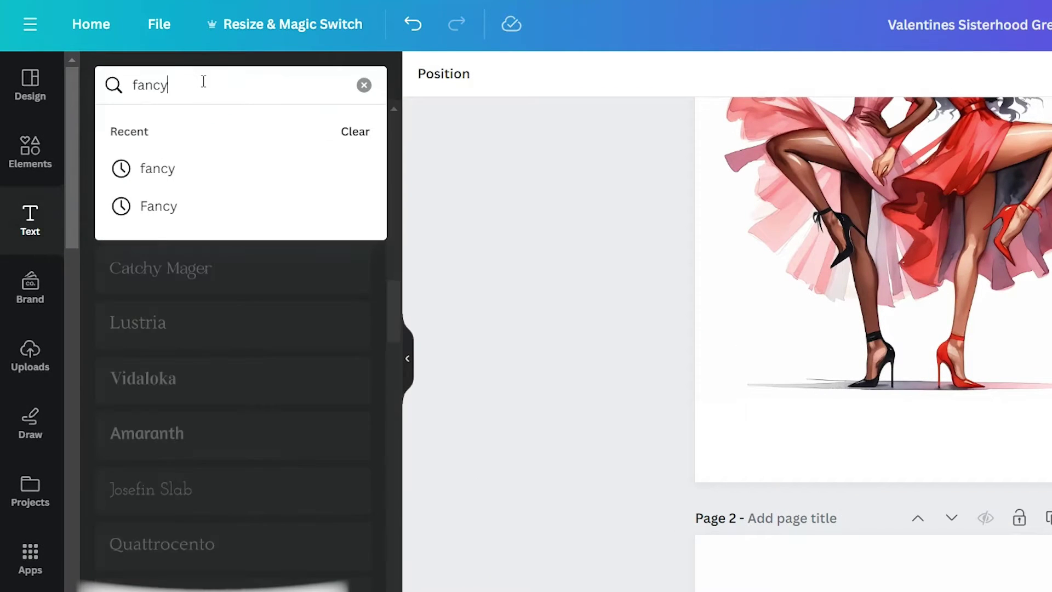
left_click(465, 224)
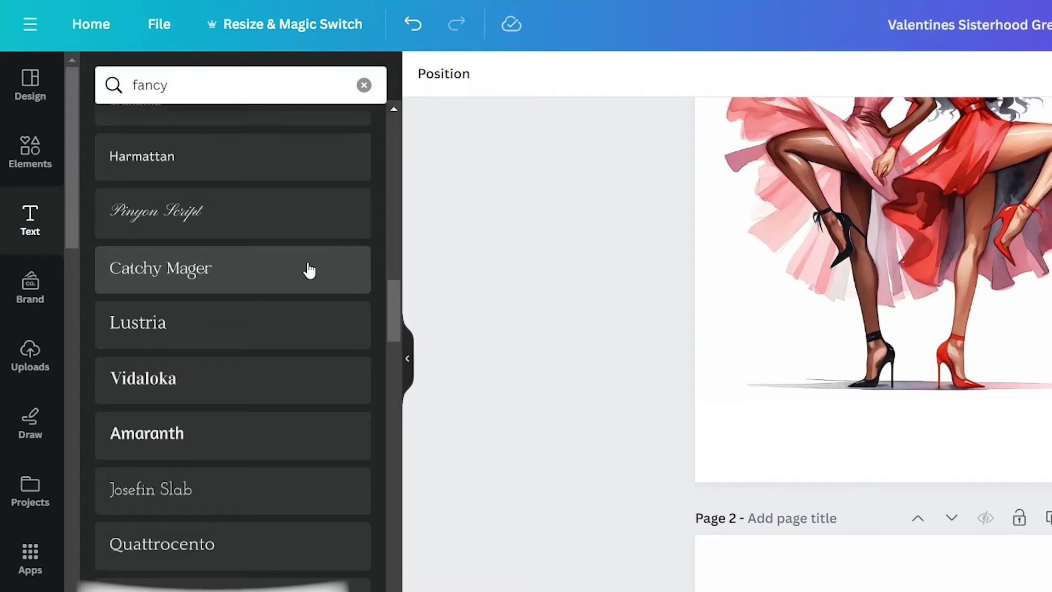
scroll(268, 362, "down", 3)
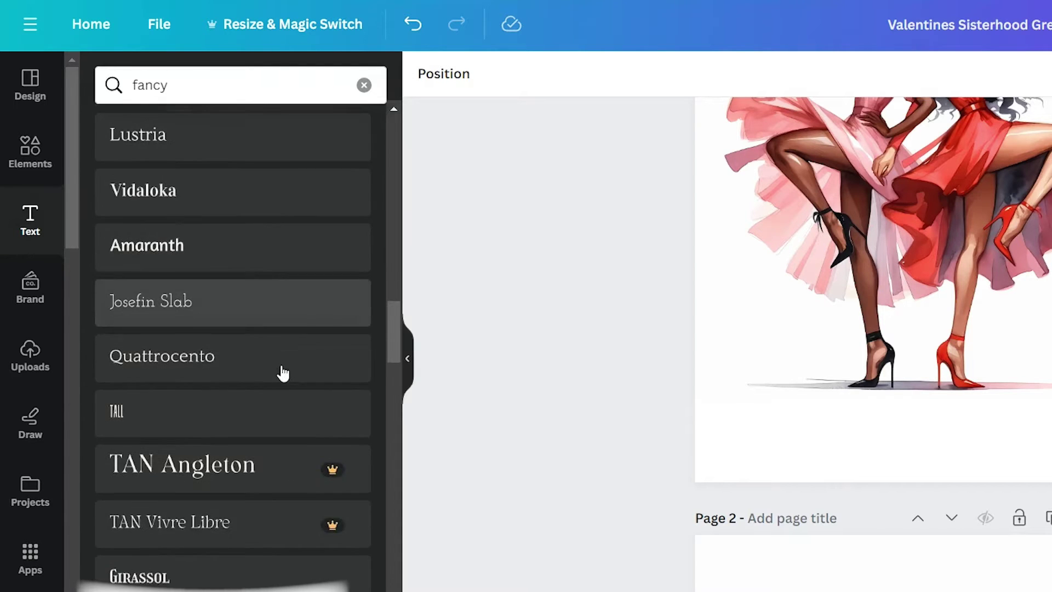
scroll(284, 374, "down", 3)
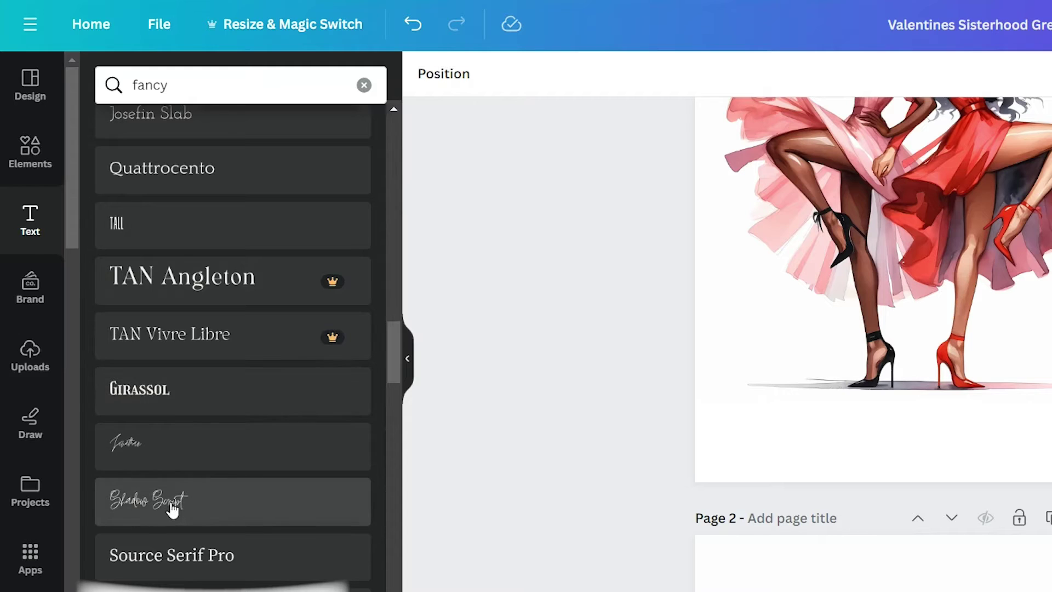
scroll(172, 510, "down", 2)
left_click(178, 420)
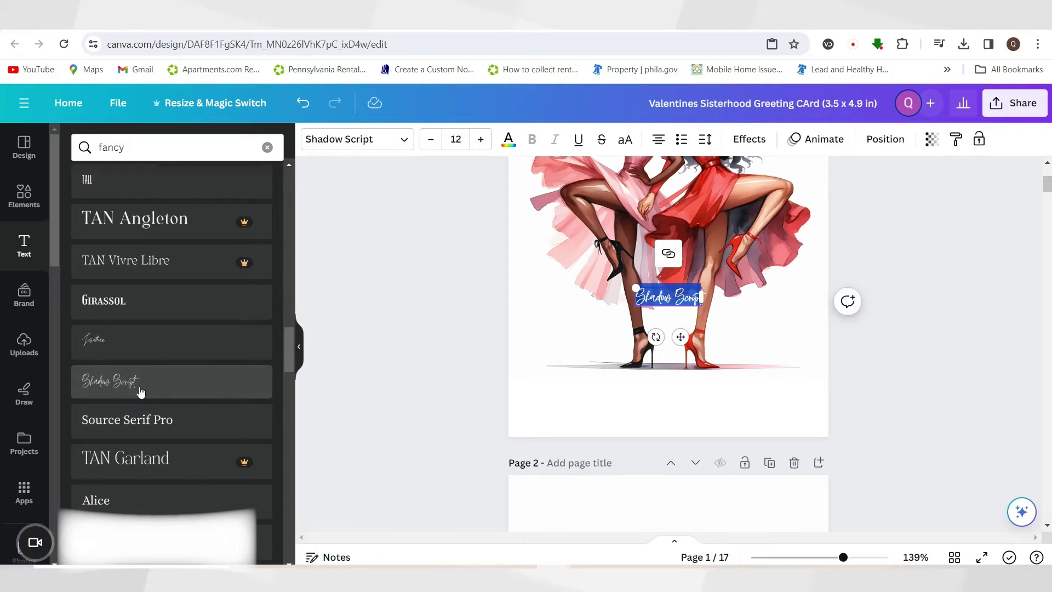
Step: Try the Shadow Script text in the blank space below the women's feet and delete it
left_click_drag(681, 337, 673, 436)
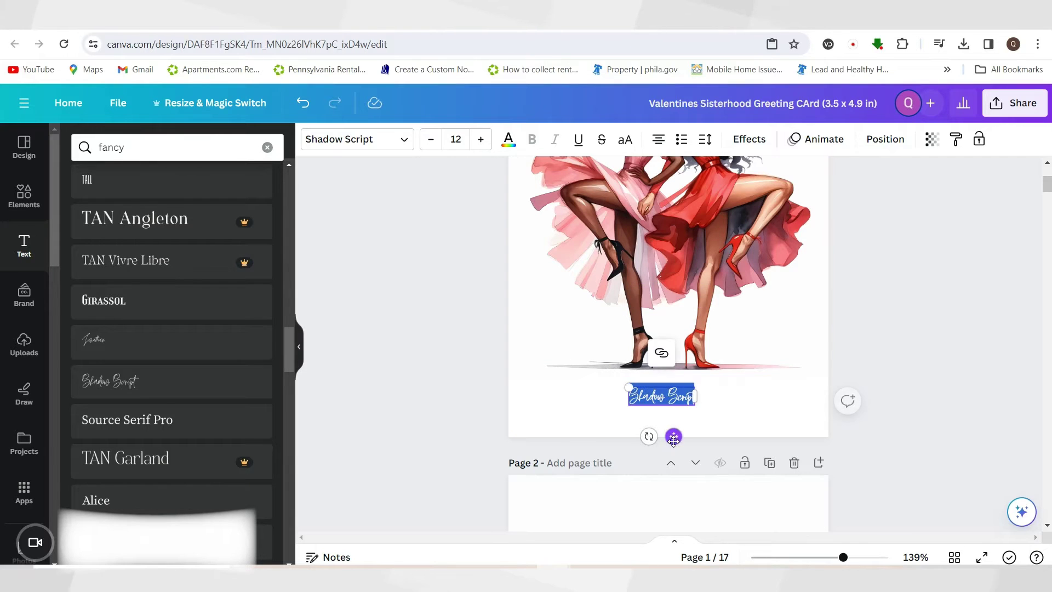
left_click(718, 413)
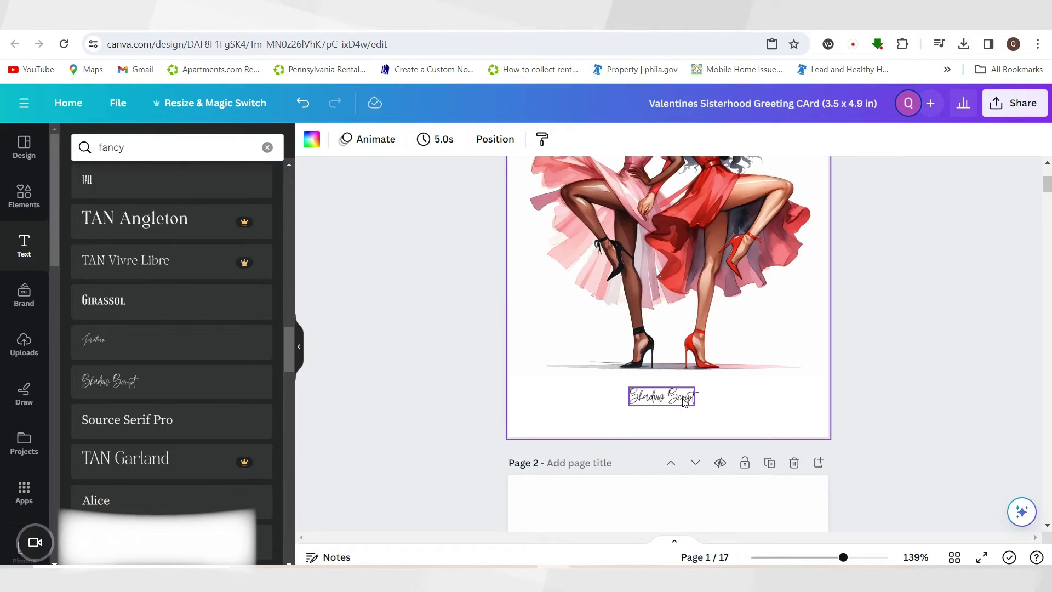
left_click(650, 404)
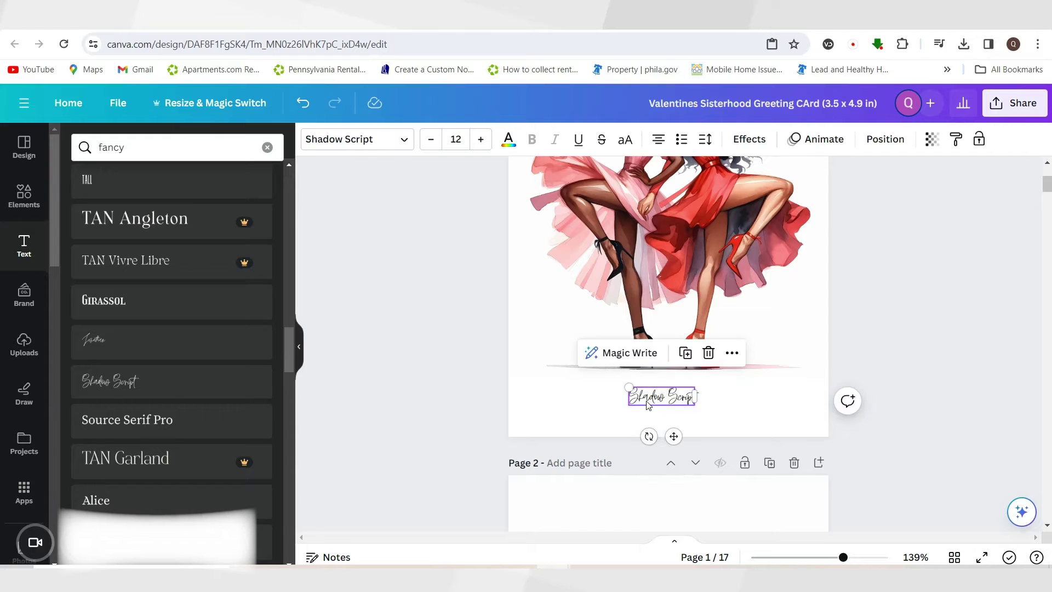
Step: Search the fonts for "that something" and add a text in The Something Script to page 1
left_click(225, 147)
key("BackSpace")
key("BackSpace")
key("BackSpace")
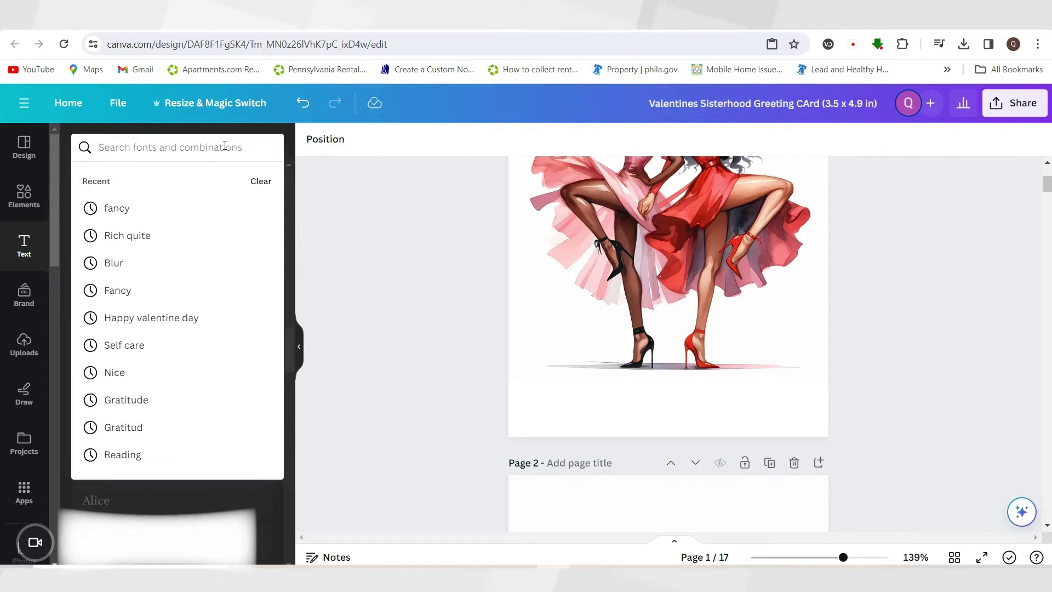
type("that sinet")
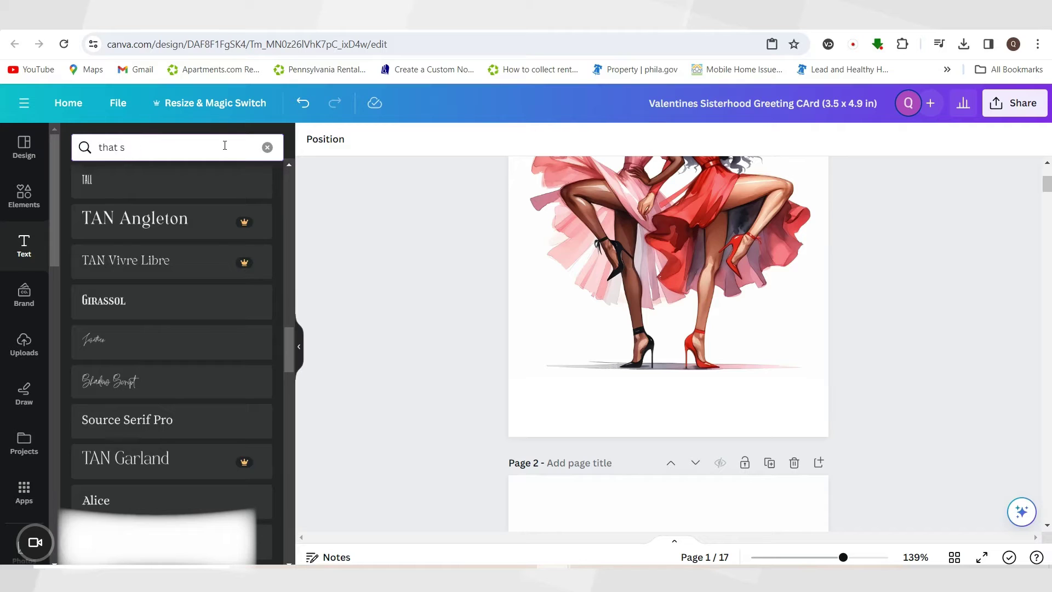
type("thing")
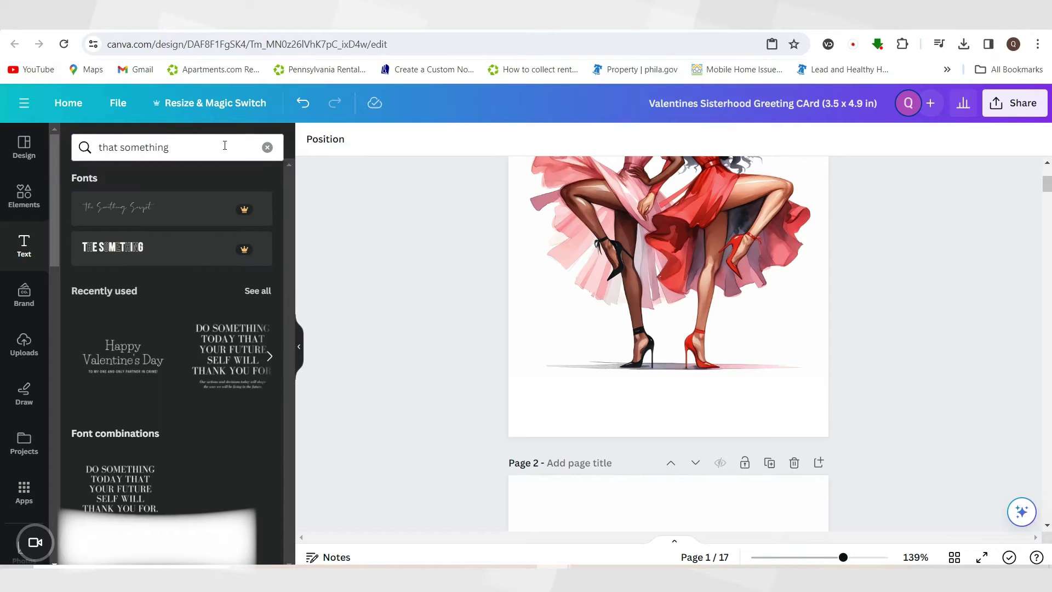
left_click(189, 215)
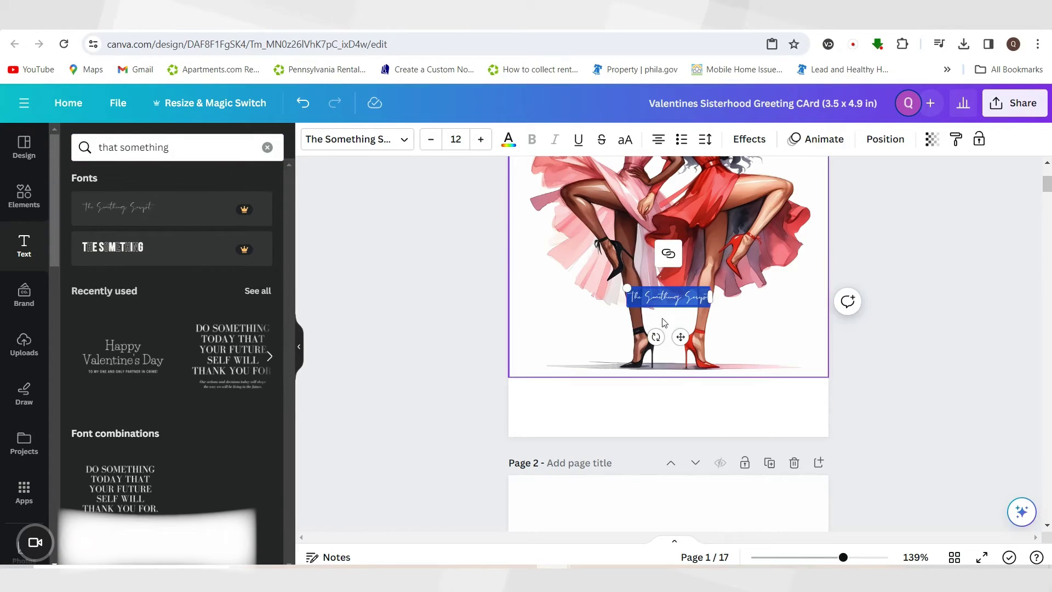
Step: Move the new script text below the women's feet and replace its wording with "Sisterhood"
left_click_drag(844, 557, 868, 557)
left_click_drag(787, 259, 526, 449)
left_click(713, 454)
key("BackSpace")
type("Sister")
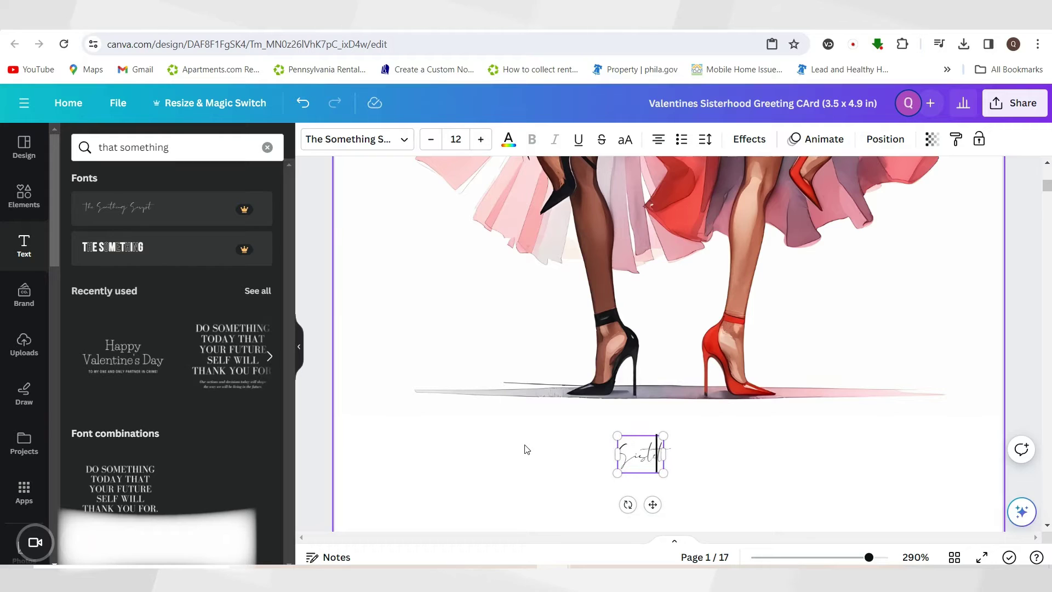
type("hood")
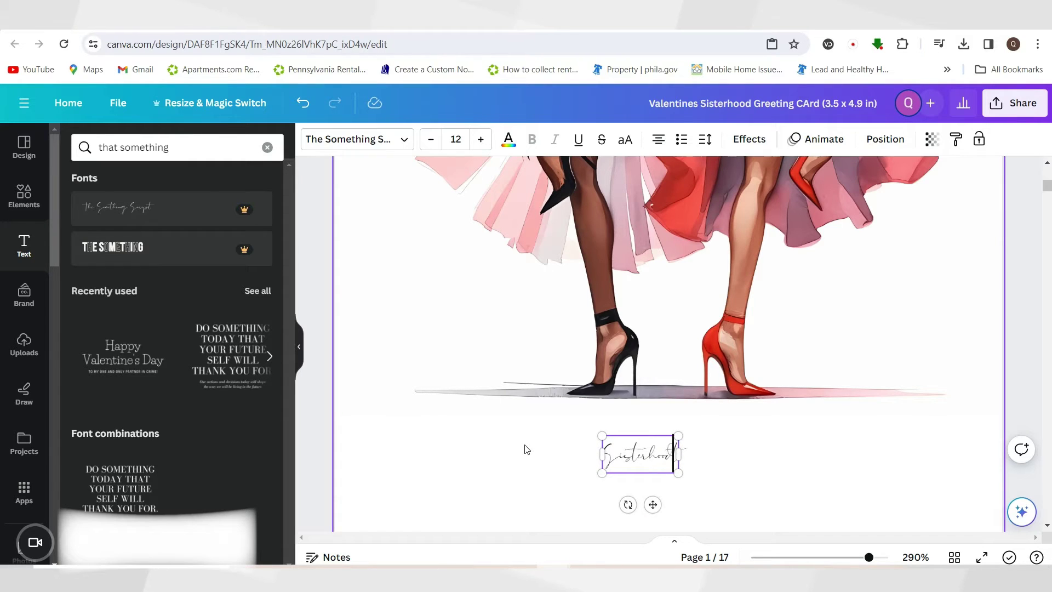
Step: Correct the end of the caption so that it reads "Sisterhood"
left_click(754, 464)
left_click(680, 464)
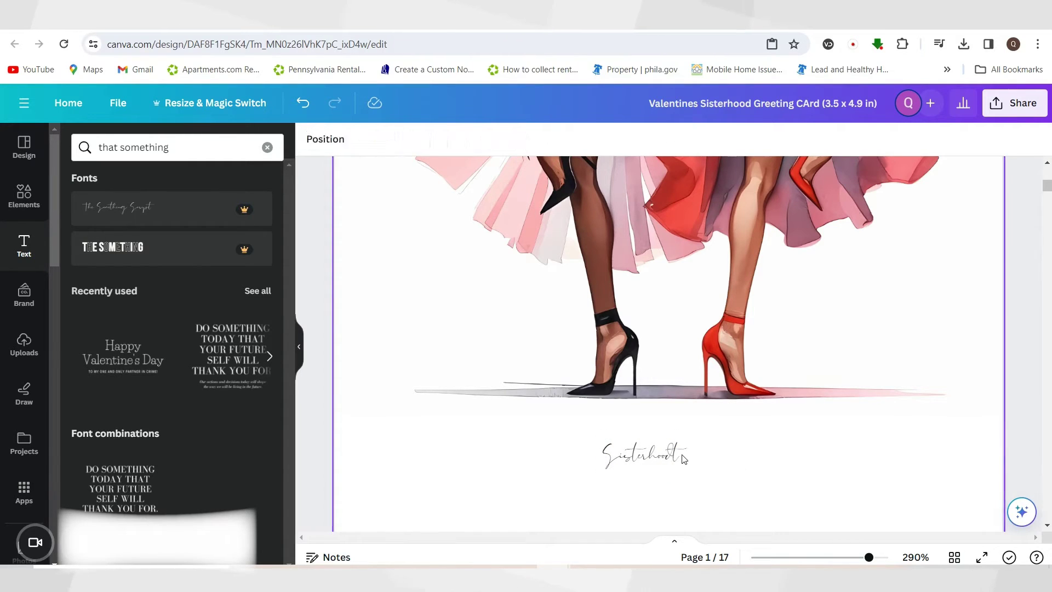
left_click_drag(680, 464, 657, 462)
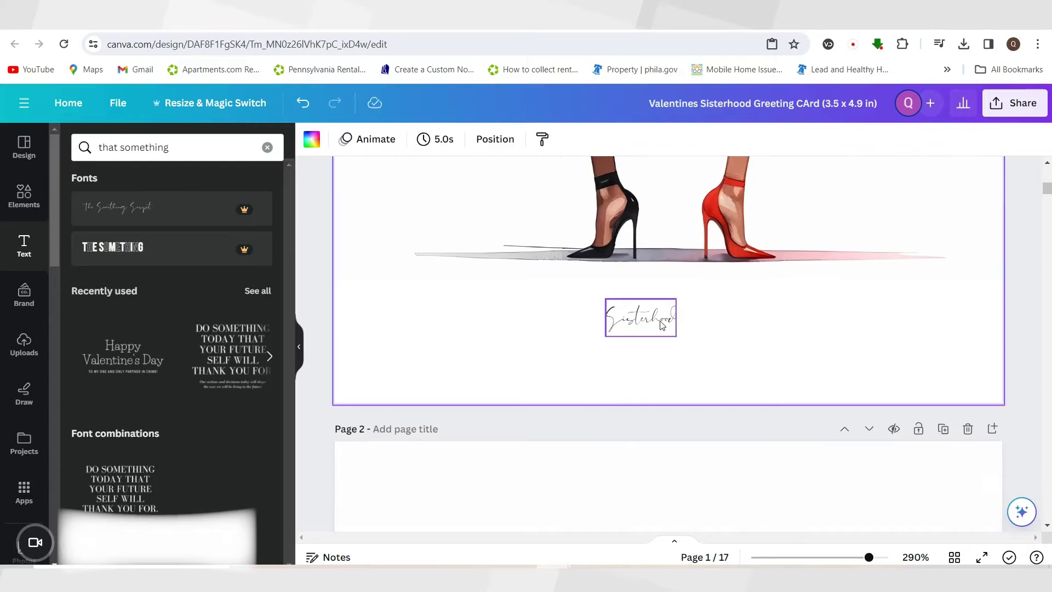
Step: Enlarge the Sisterhood caption and centre it horizontally beneath the illustration on page 1
scroll(663, 458, "down", 2)
mouse_move(675, 337)
left_mouse_down()
mouse_move(772, 363)
mouse_move(690, 324)
left_mouse_up()
left_click_drag(868, 559, 831, 557)
left_click(915, 425)
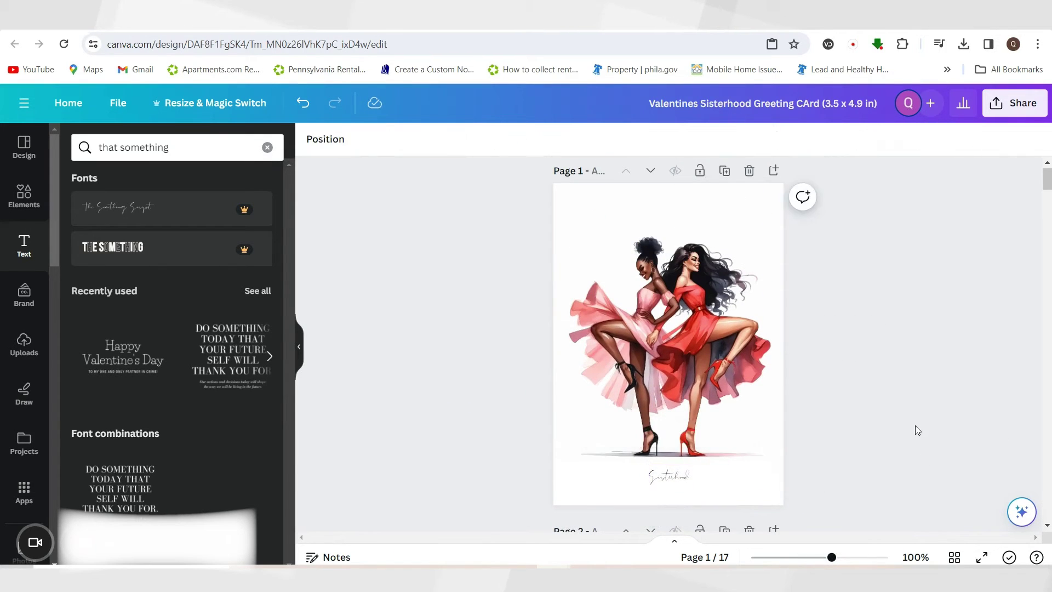
Step: Nudge the Sisterhood caption slightly higher beneath the women's feet and deselect it
left_click_drag(661, 482, 665, 471)
left_click(895, 425)
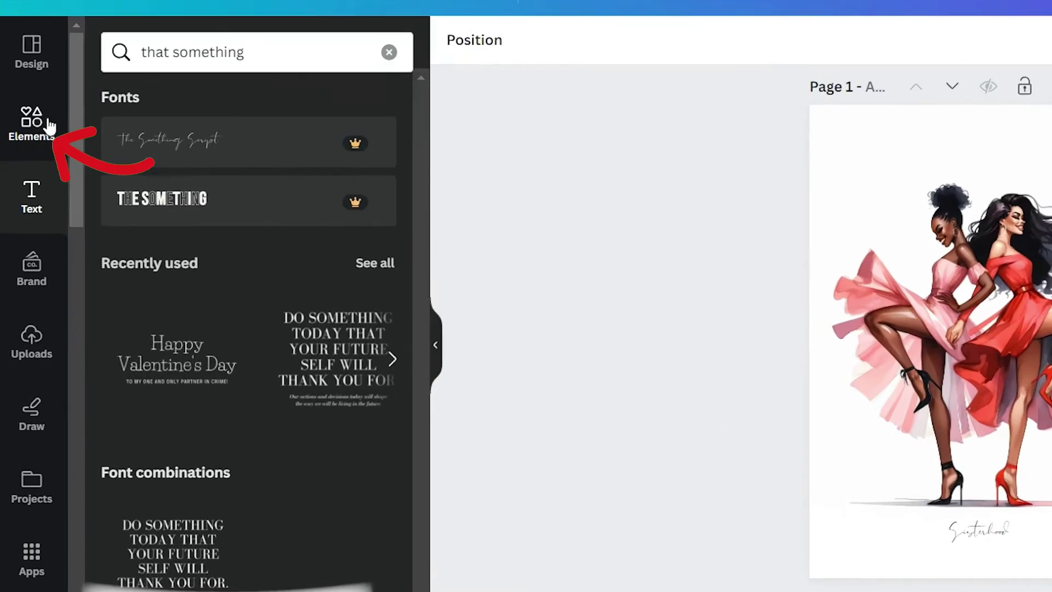
Step: Search the elements for "hearts" and show all matching graphics
left_click(23, 195)
left_click(192, 43)
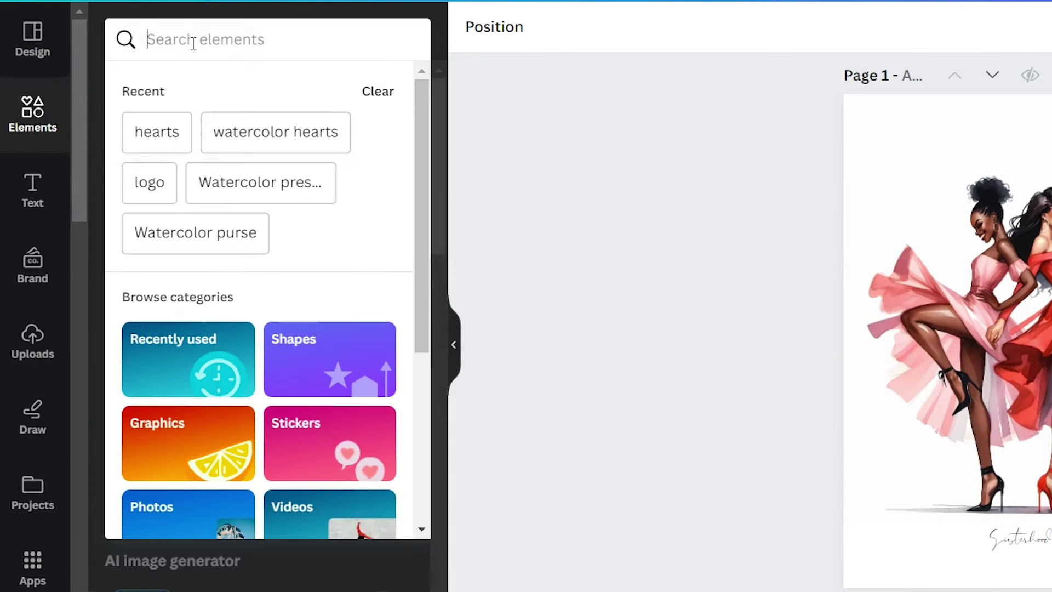
type("hearts")
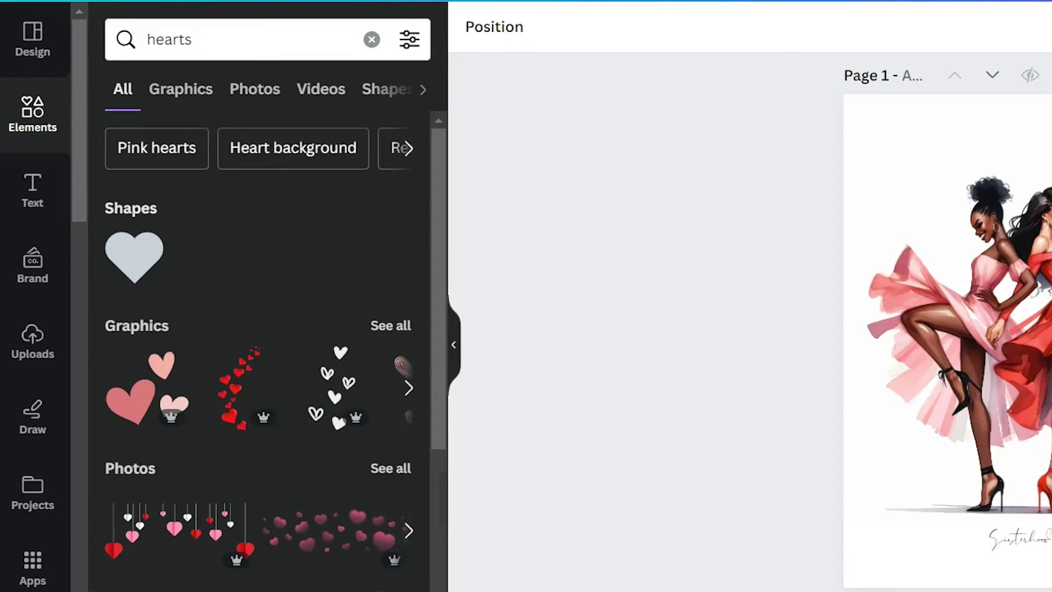
scroll(909, 323, "up", 3)
scroll(344, 345, "down", 7)
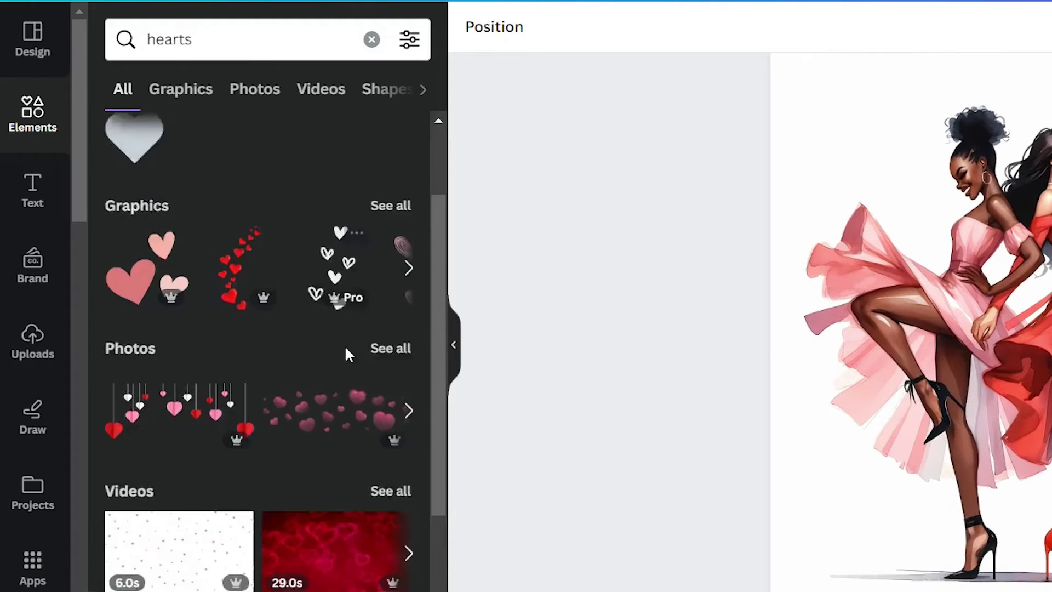
scroll(335, 339, "up", 7)
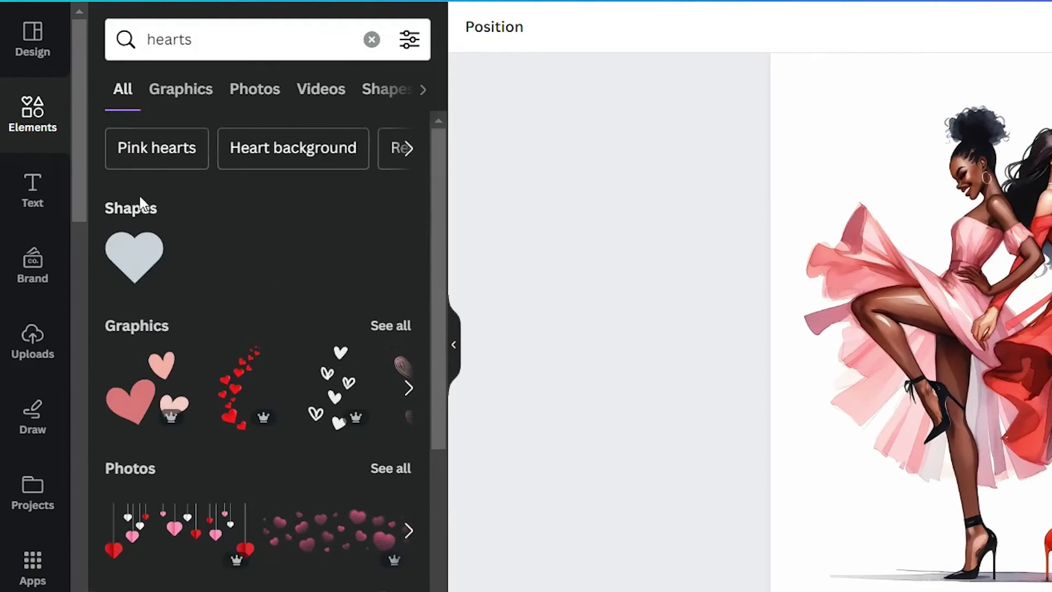
left_click(392, 325)
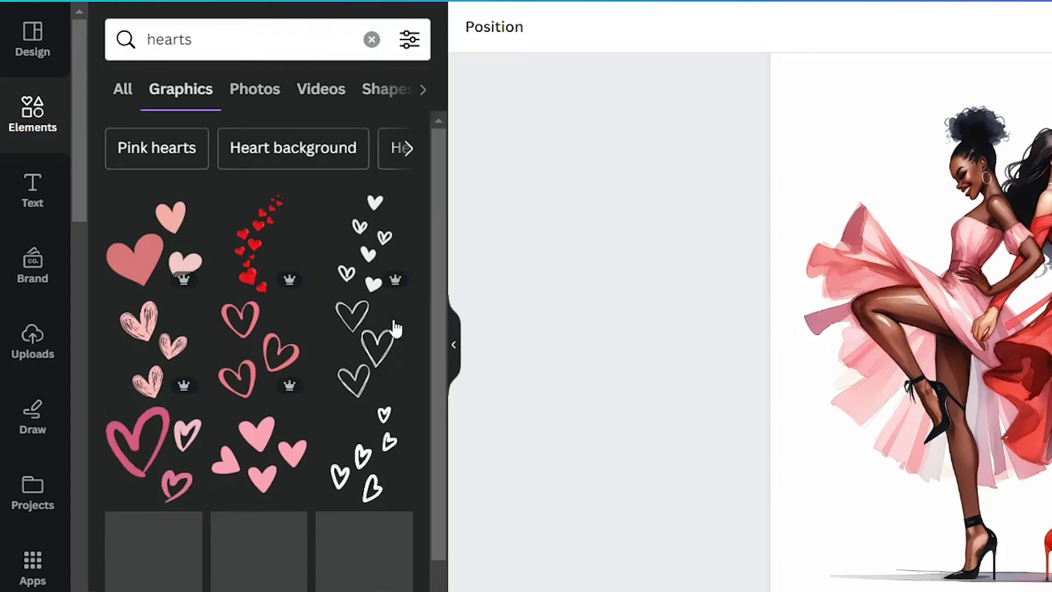
Step: Find the three-tone pink and red layered heart among the graphics and add it to page 1
scroll(282, 352, "down", 10)
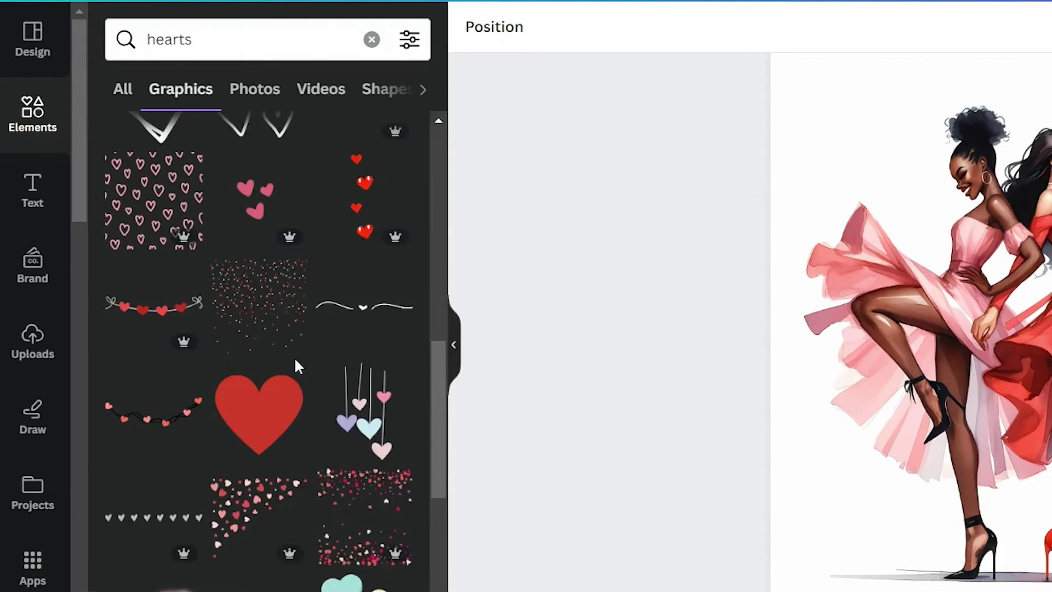
scroll(295, 360, "down", 6)
scroll(300, 368, "down", 6)
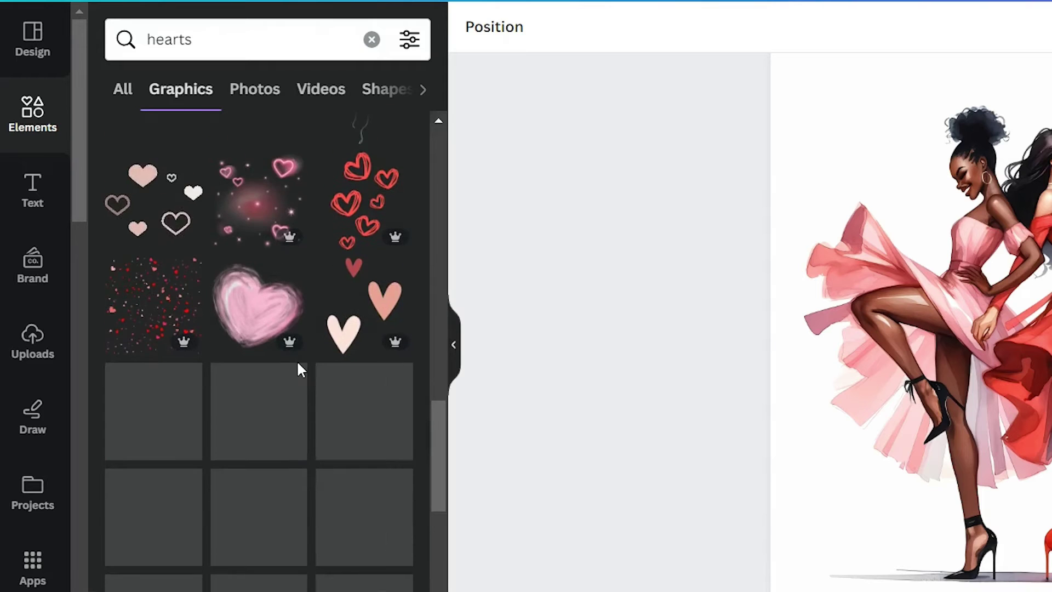
scroll(294, 358, "down", 5)
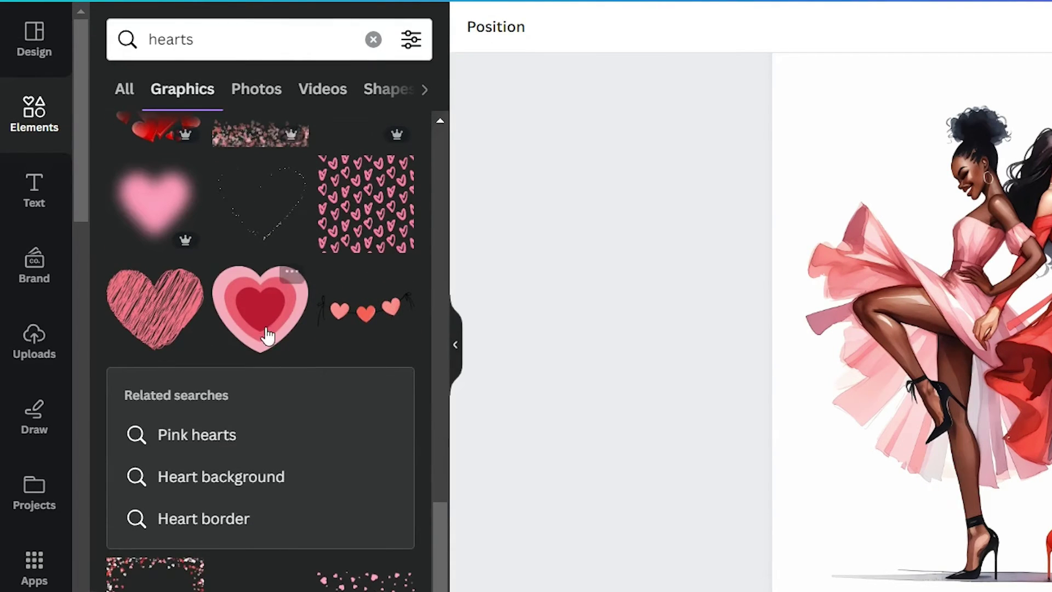
left_click(265, 328)
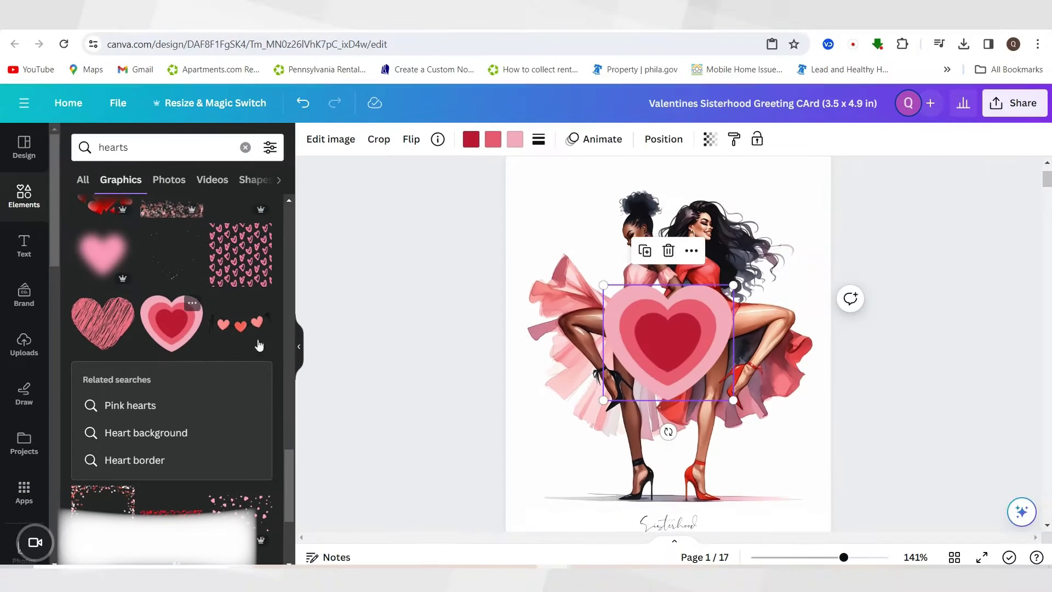
Step: Shrink the layered heart and place it just left of the Sisterhood caption
left_click_drag(669, 342, 601, 450)
scroll(767, 435, "down", 1)
left_click_drag(659, 433, 625, 499)
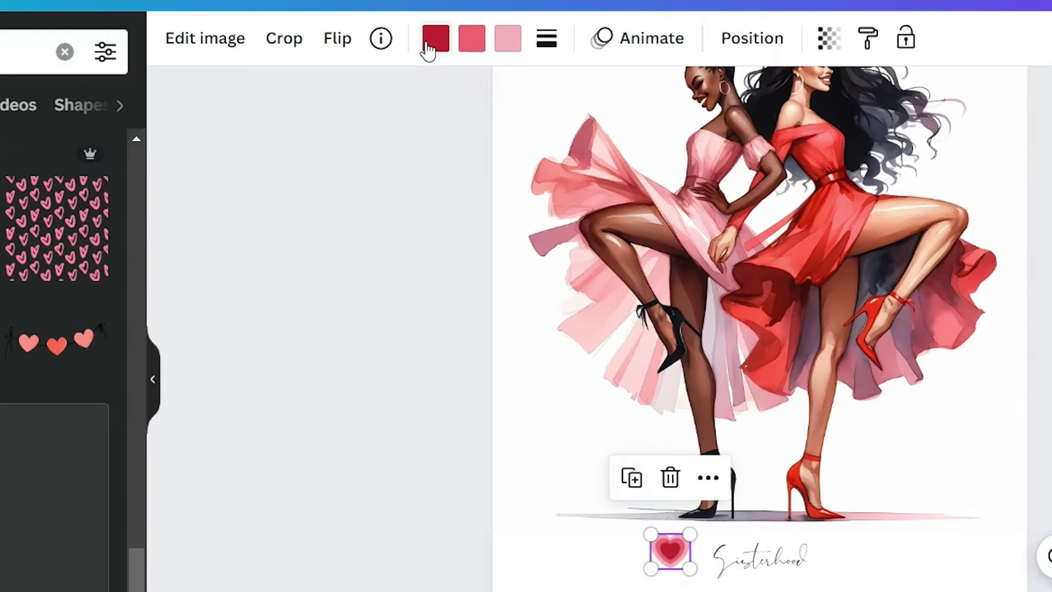
Step: Recolour the dark red centre of the heart with the bright red from the document colors
left_click(440, 50)
scroll(258, 347, "down", 10)
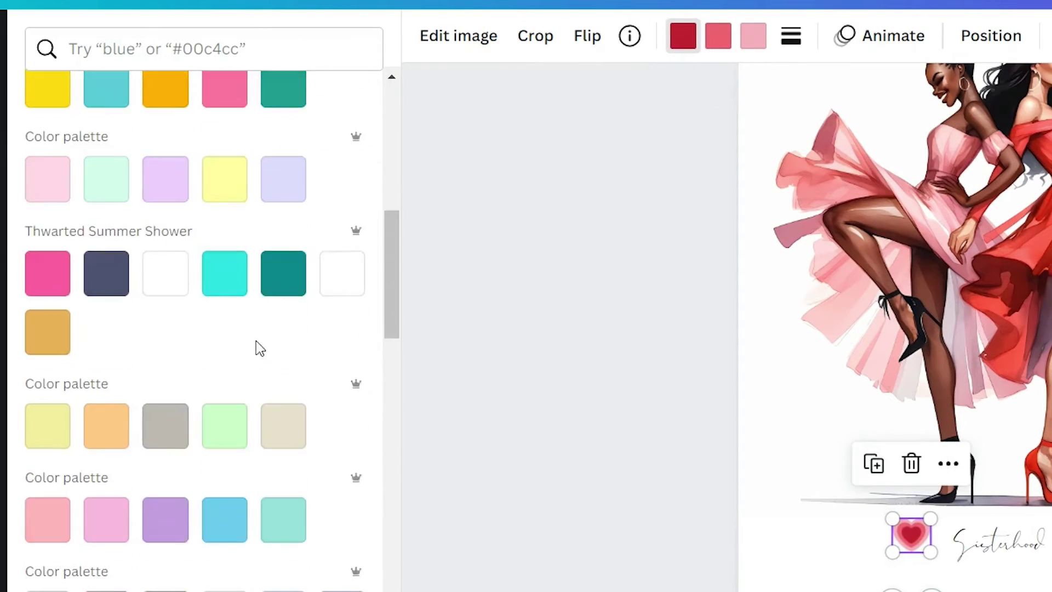
scroll(255, 344, "down", 20)
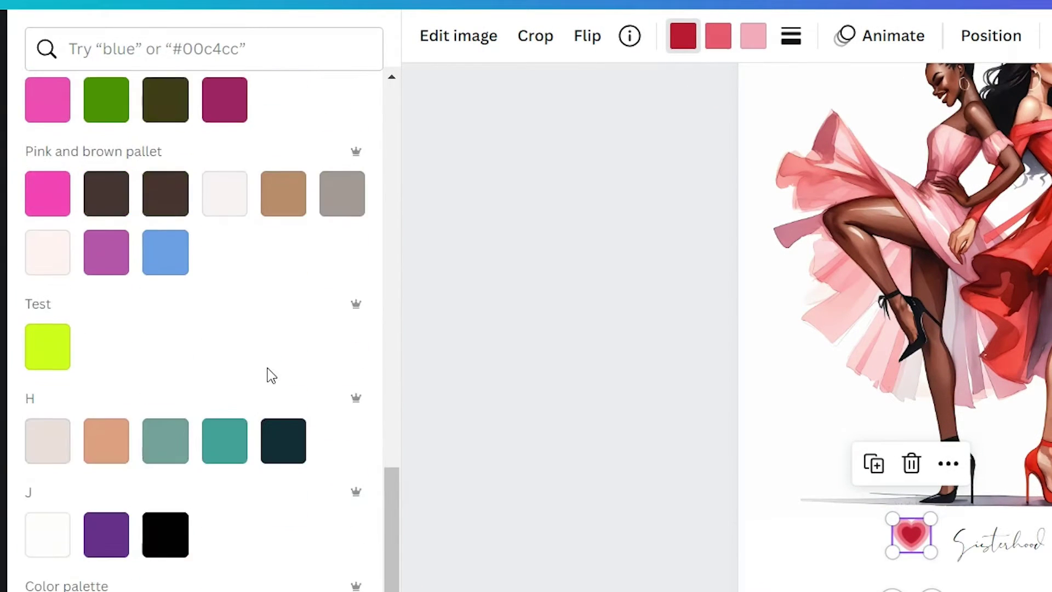
scroll(268, 369, "down", 4)
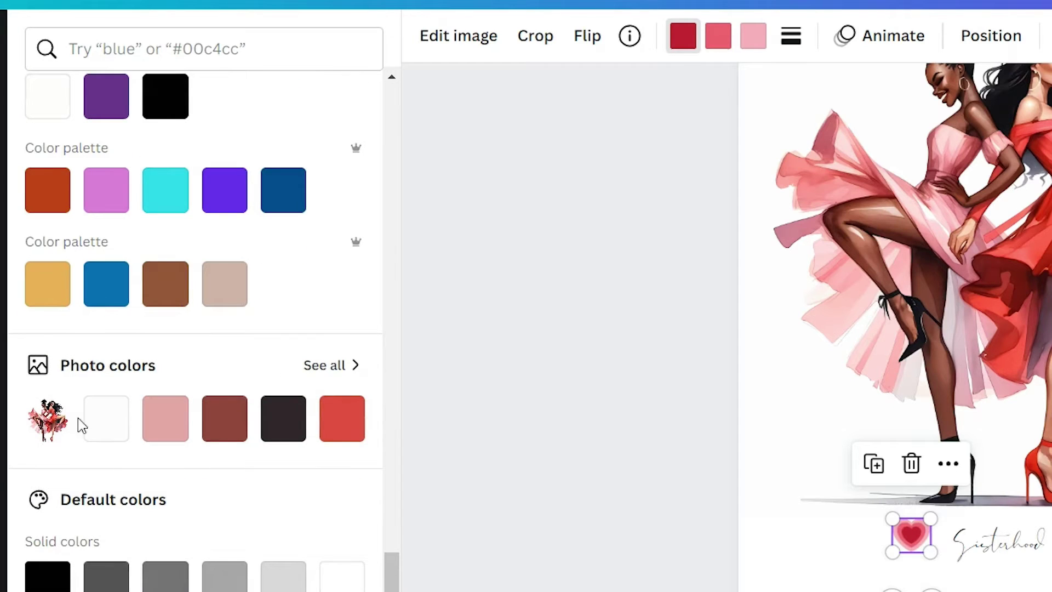
left_click(165, 418)
left_click(349, 436)
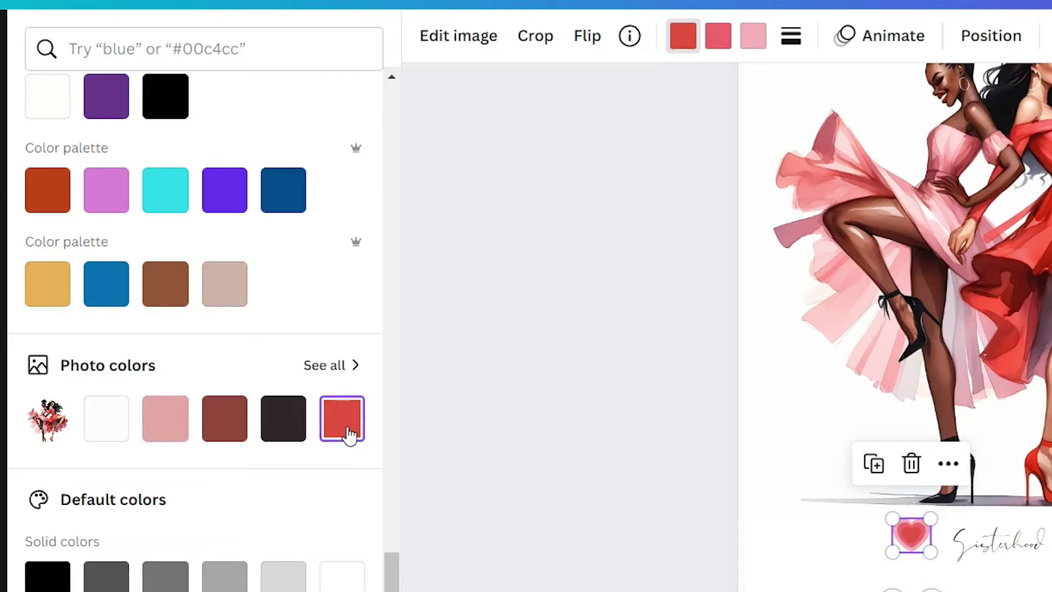
left_click_drag(391, 583, 390, 110)
left_click(346, 189)
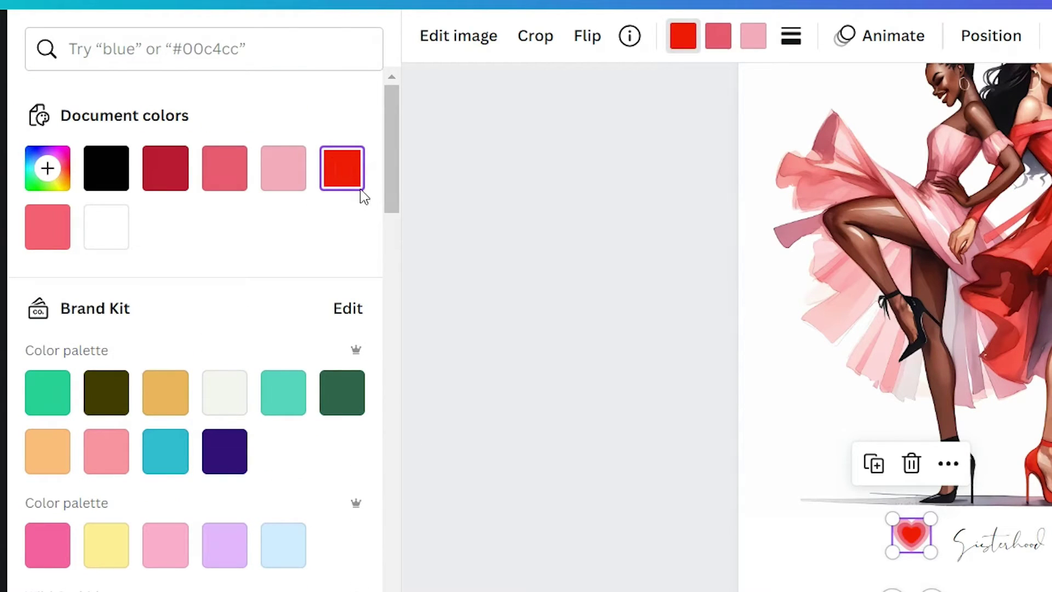
Step: Recolour the outer ring of the heart with the dusty pink from the illustration's photo colors
left_click_drag(393, 169, 423, 488)
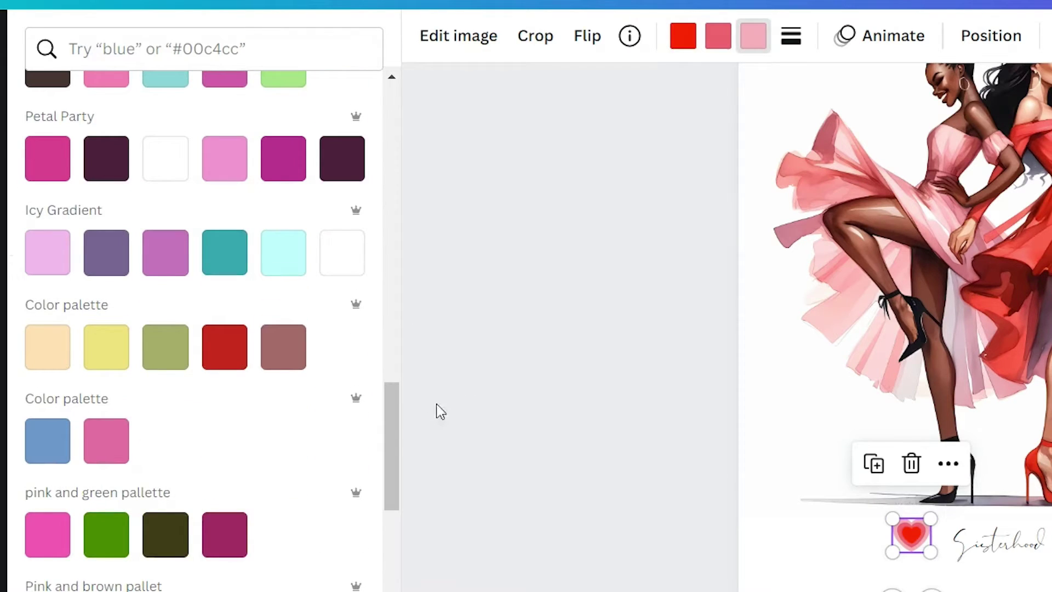
left_click_drag(399, 438, 389, 590)
left_click(171, 436)
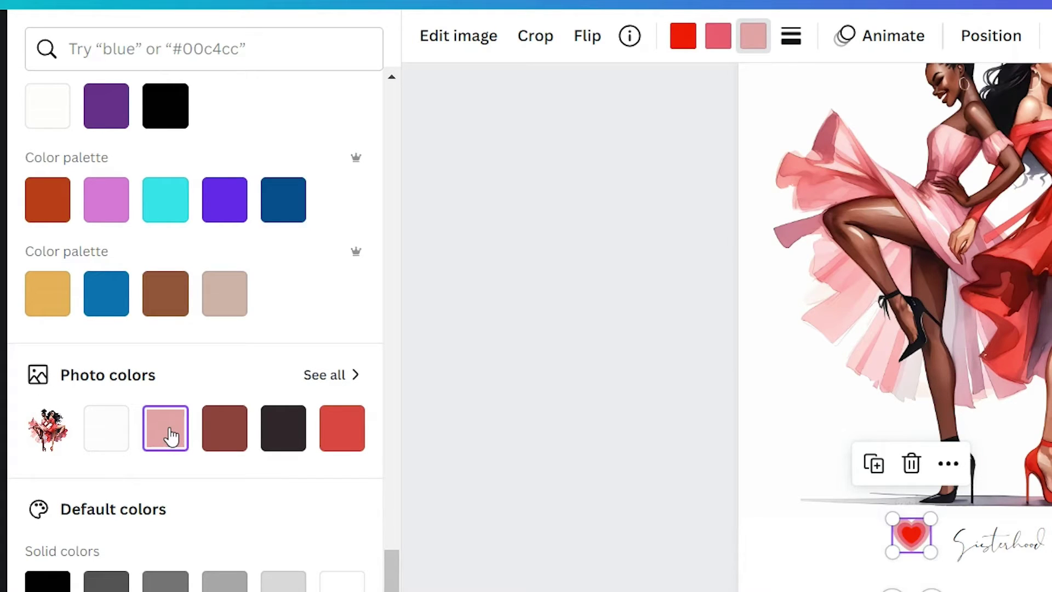
Step: Try the illustration's red, dusty pink and brown on the heart's middle ring, and settle on the light pink document color
left_click(718, 36)
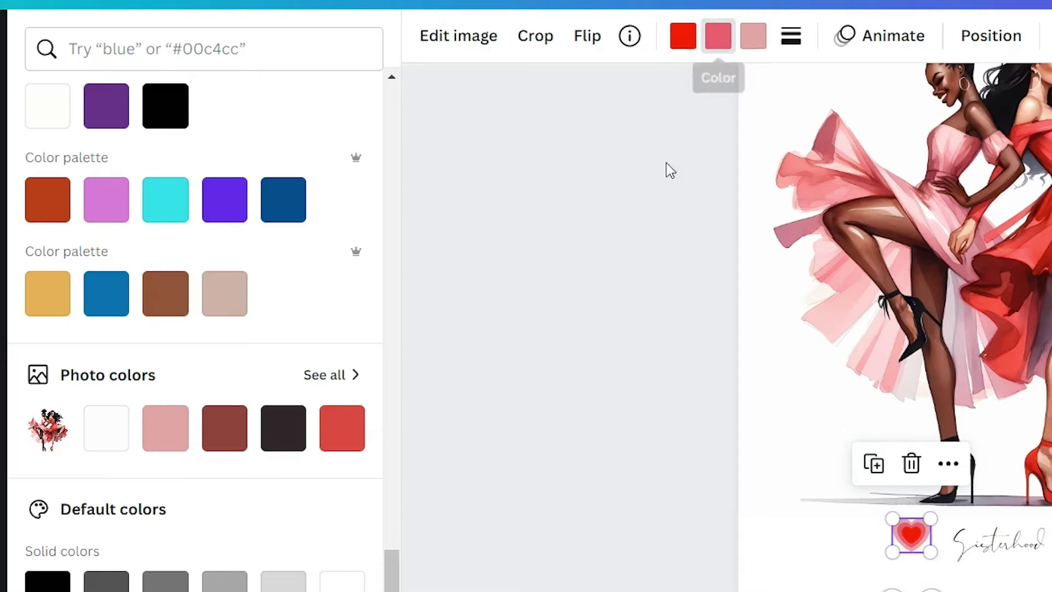
left_click(346, 444)
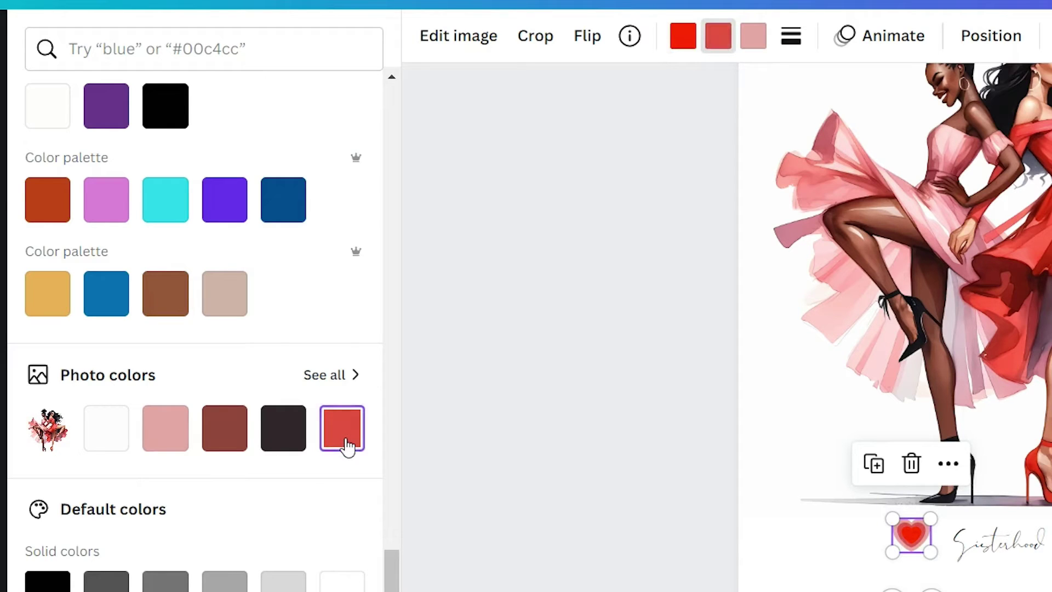
left_click(168, 438)
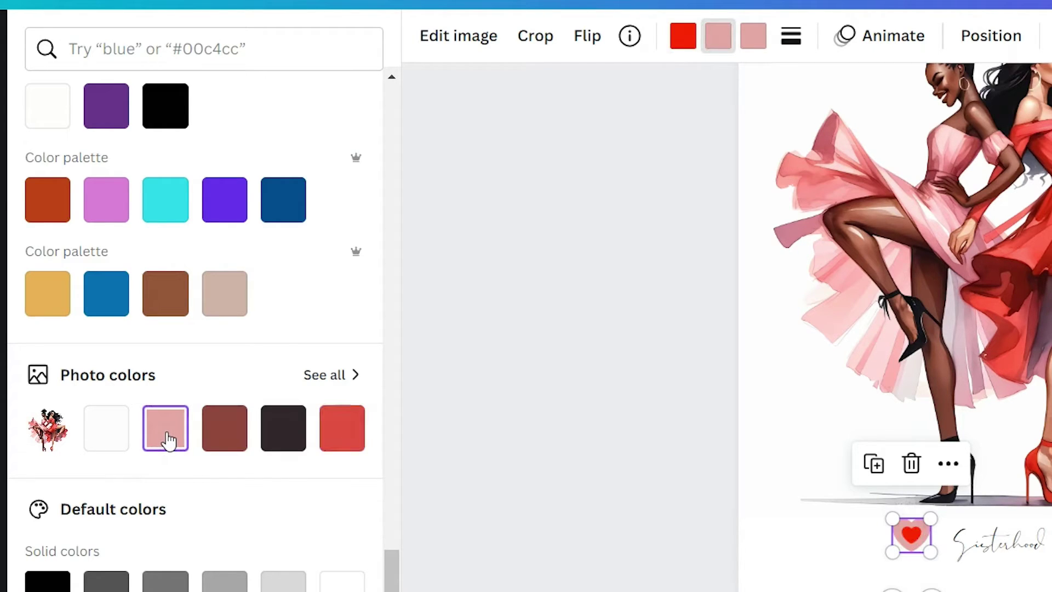
left_click(230, 439)
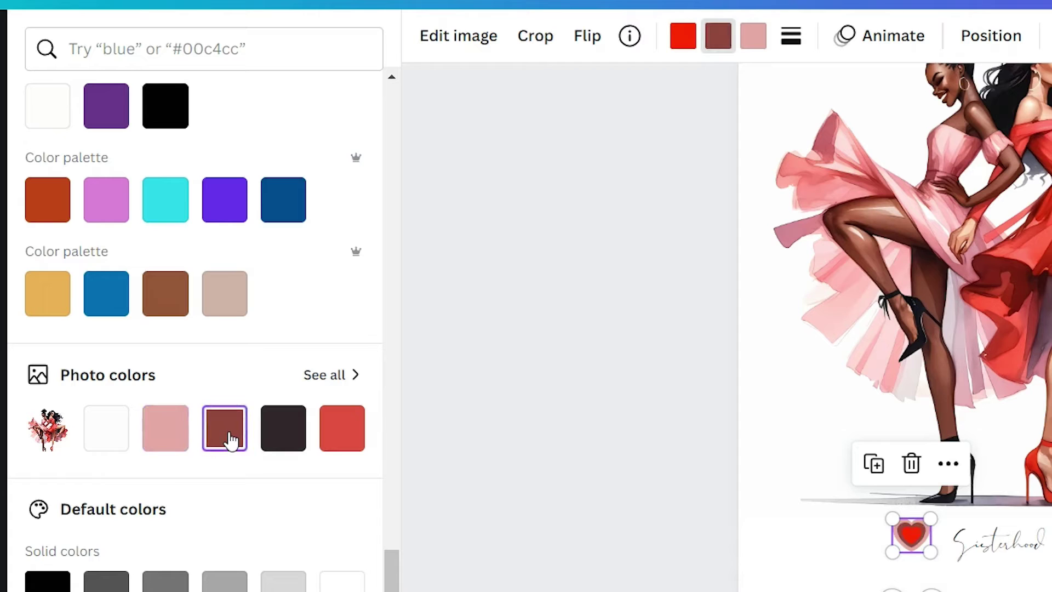
left_click(164, 430)
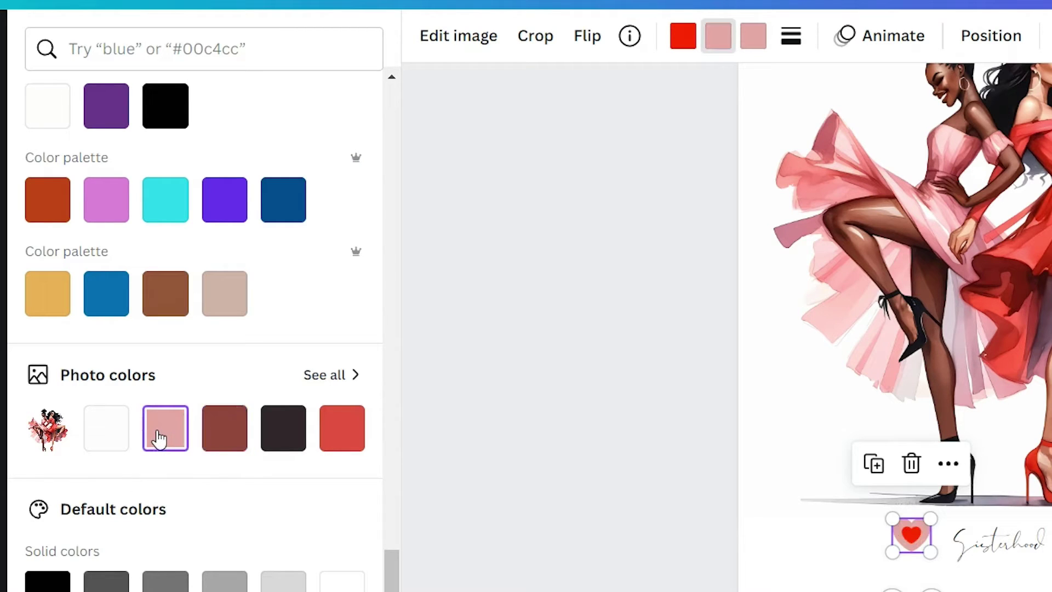
left_click_drag(394, 572, 387, 66)
left_click(280, 168)
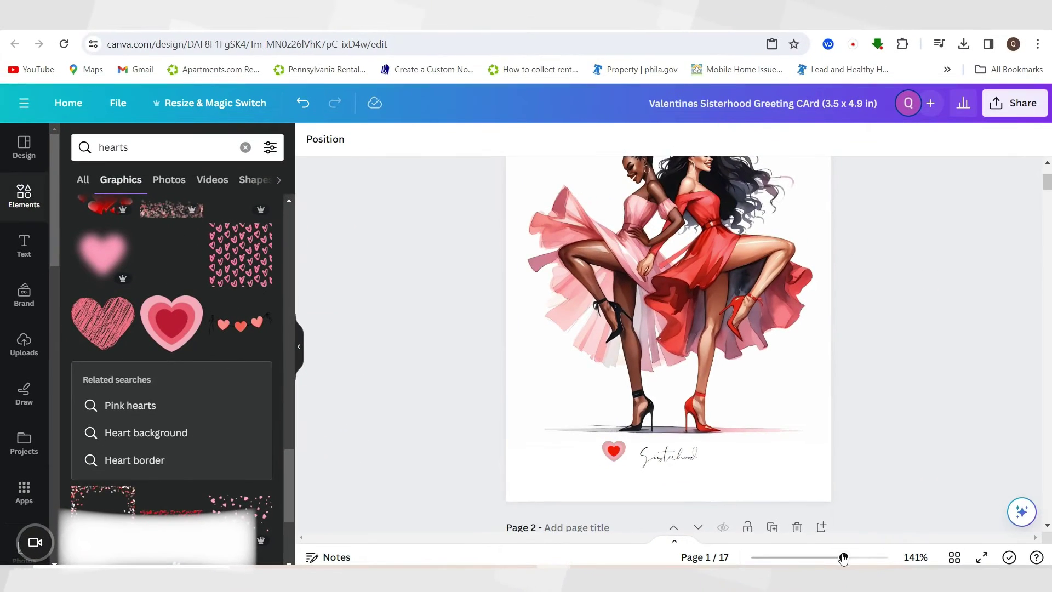
Step: Reduce the heart further and align it close to the left side of the Sisterhood caption
left_click_drag(843, 558, 861, 558)
left_click_drag(577, 385, 608, 439)
left_click(753, 421)
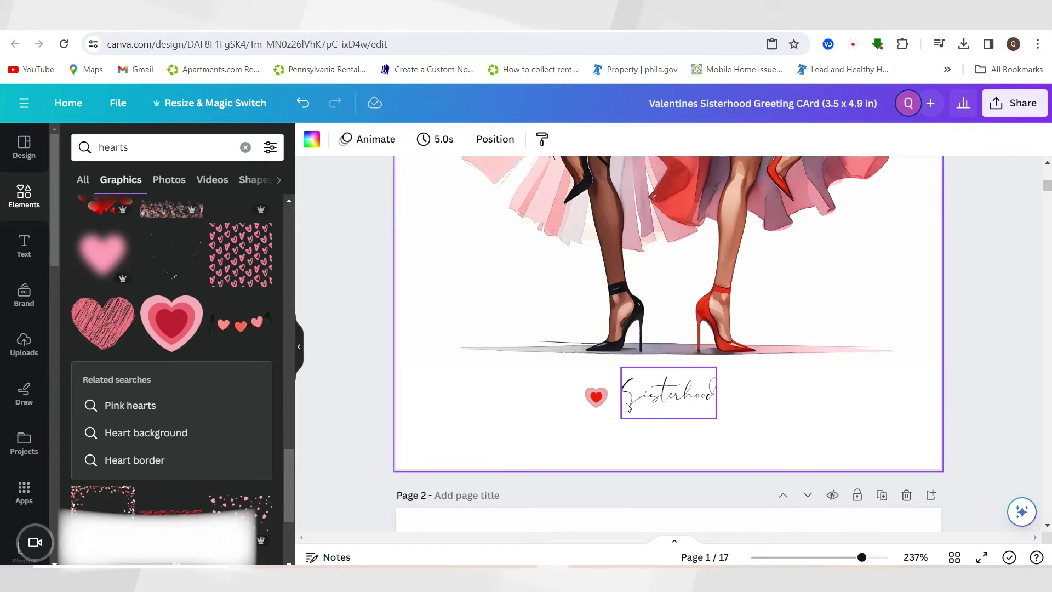
left_click_drag(598, 396, 601, 394)
Step: Duplicate the heart and place the copy to the right of the Sisterhood caption, level with the first heart
left_click(573, 347)
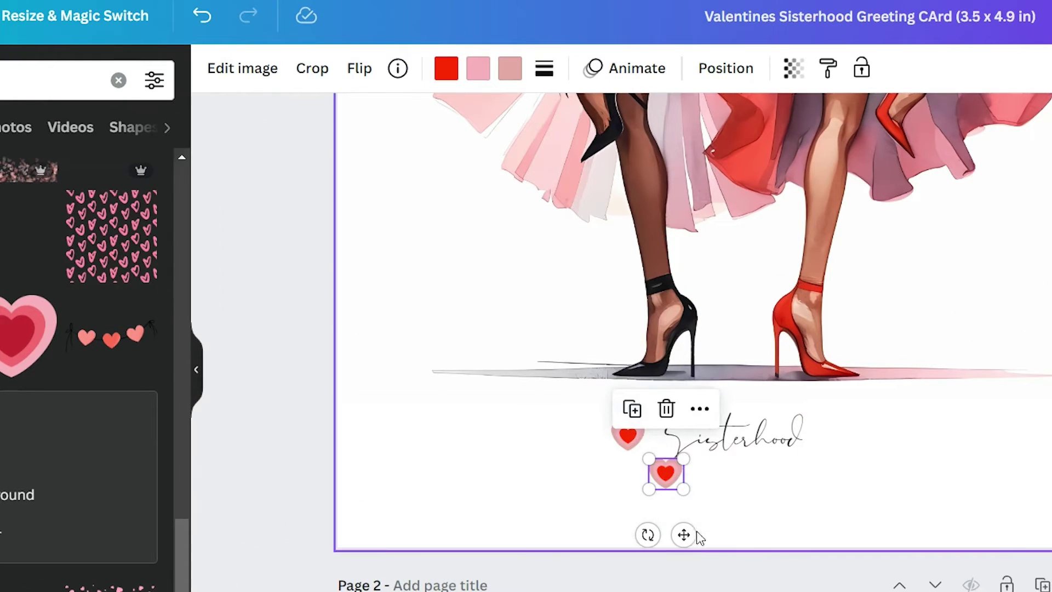
left_click_drag(695, 533, 858, 503)
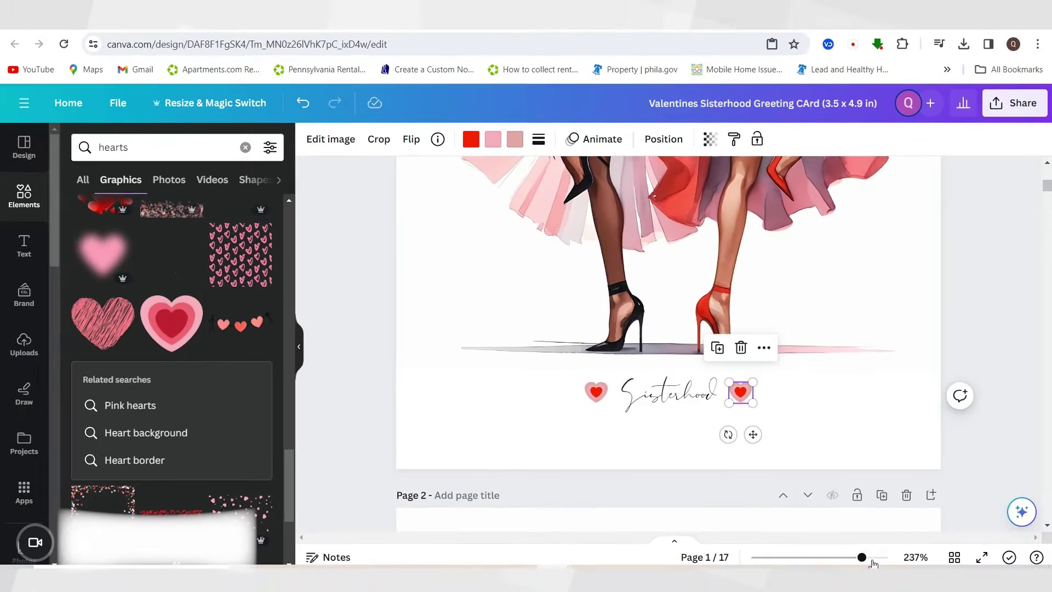
left_click_drag(865, 556, 846, 557)
scroll(831, 442, "up", 3)
left_click(899, 452)
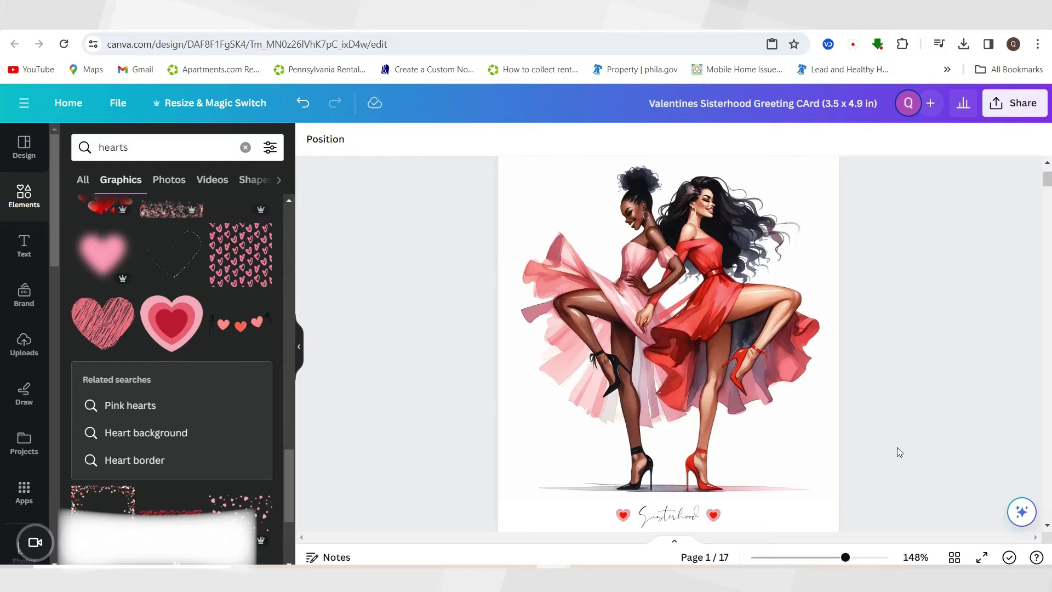
Step: Group the Sisterhood caption with the hearts on both sides of it
scroll(900, 455, "down", 2)
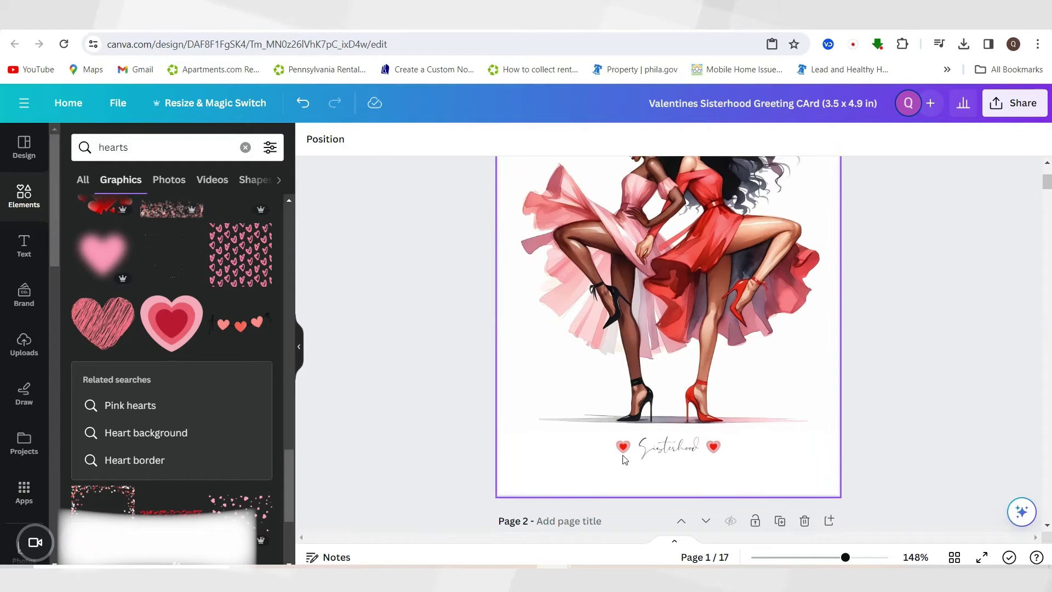
scroll(623, 456, "up", 4)
left_click(597, 505)
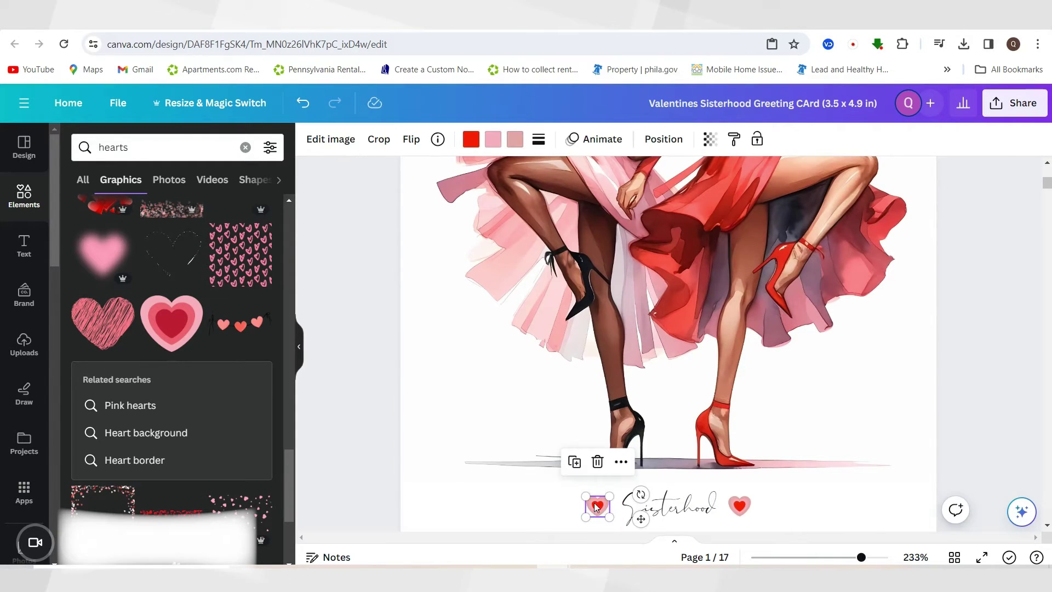
left_click(669, 506, "shift")
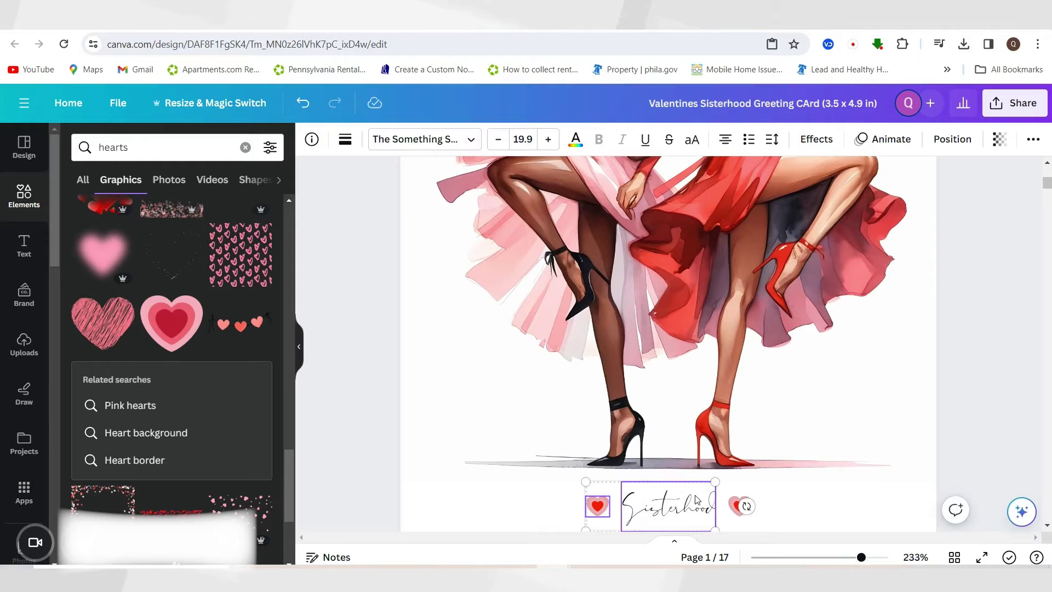
left_click(736, 508, "shift")
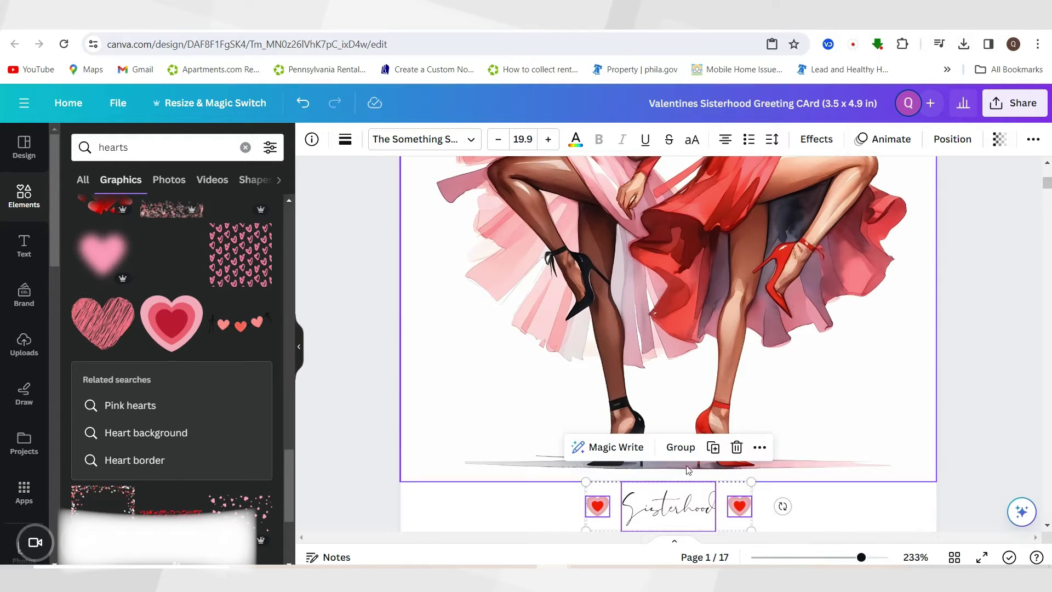
left_click(684, 446)
Step: Enlarge the grouped caption and hearts to a text size of 23.4 and centre the group beneath the women's feet
scroll(961, 471, "down", 4)
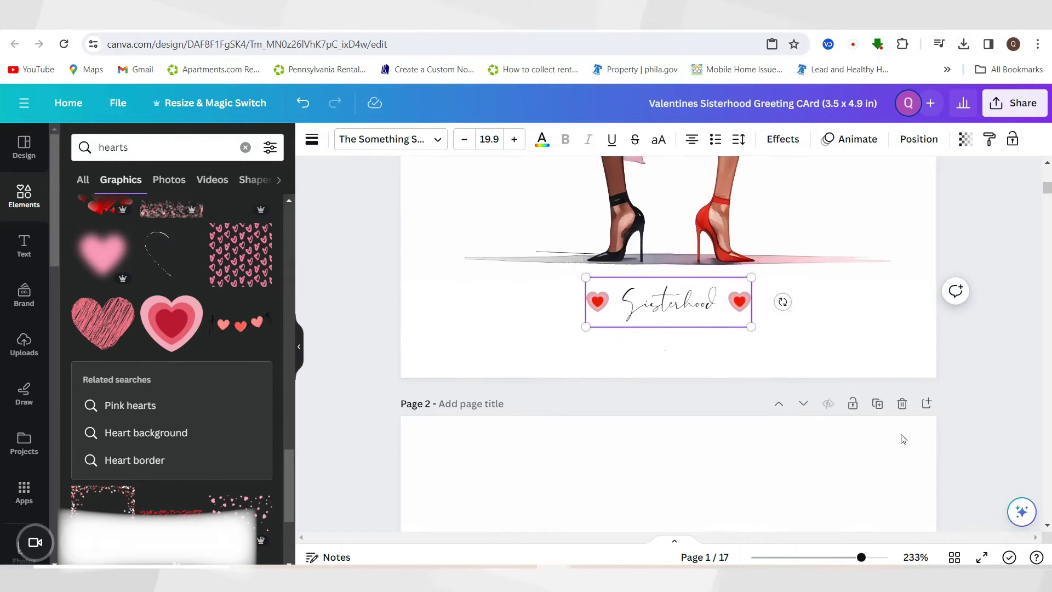
mouse_move(717, 308)
left_mouse_down()
mouse_move(697, 313)
mouse_move(772, 339)
mouse_move(724, 310)
mouse_move(724, 326)
left_mouse_up()
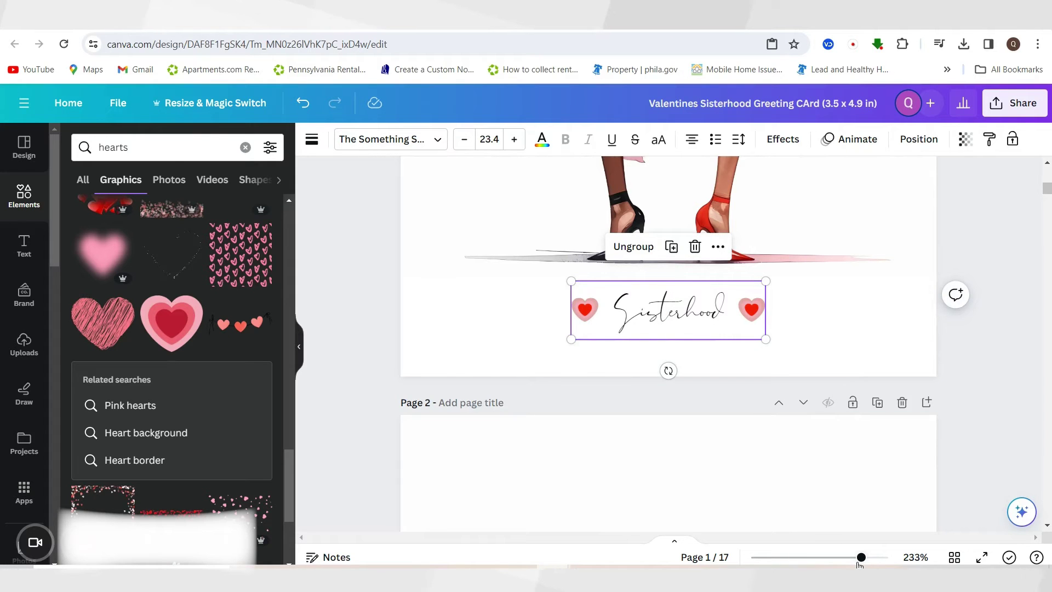
Step: Preview page 1 of the card in full screen, then return to the editor
left_click_drag(859, 563, 838, 558)
left_click(752, 195)
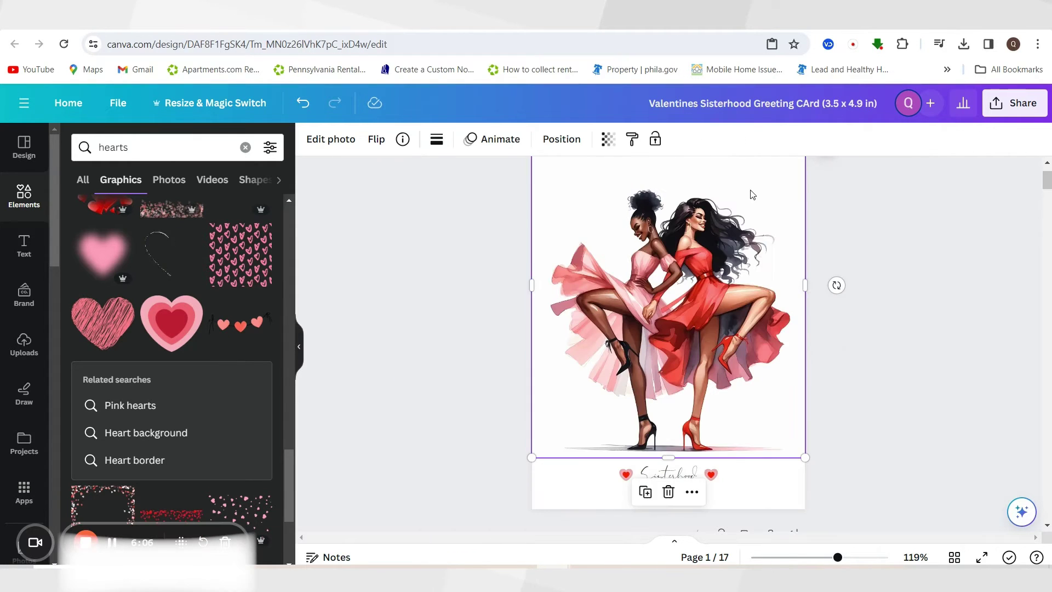
left_click(981, 557)
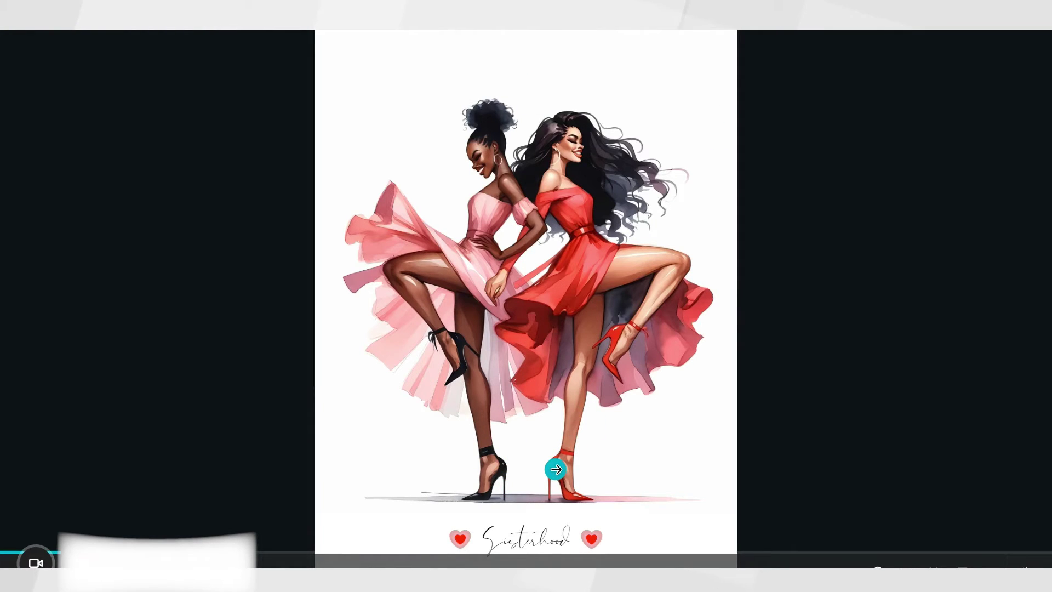
key("Escape")
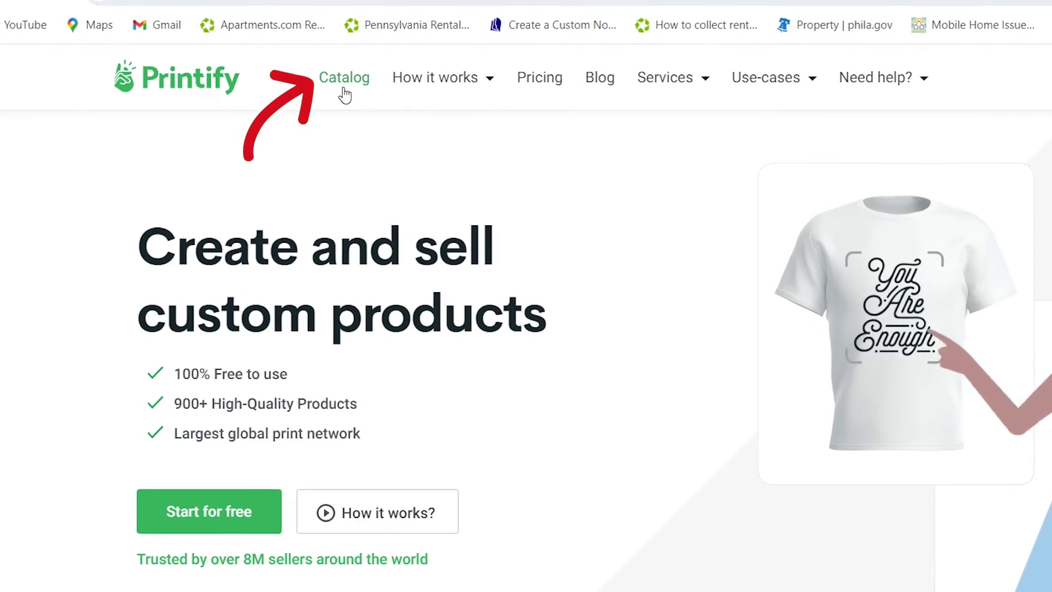
Step: Switch to the Printify catalog, search for "greeting ca" and open the Greeting Cards (1, 10, 30, and 50pcs) product
left_click(350, 82)
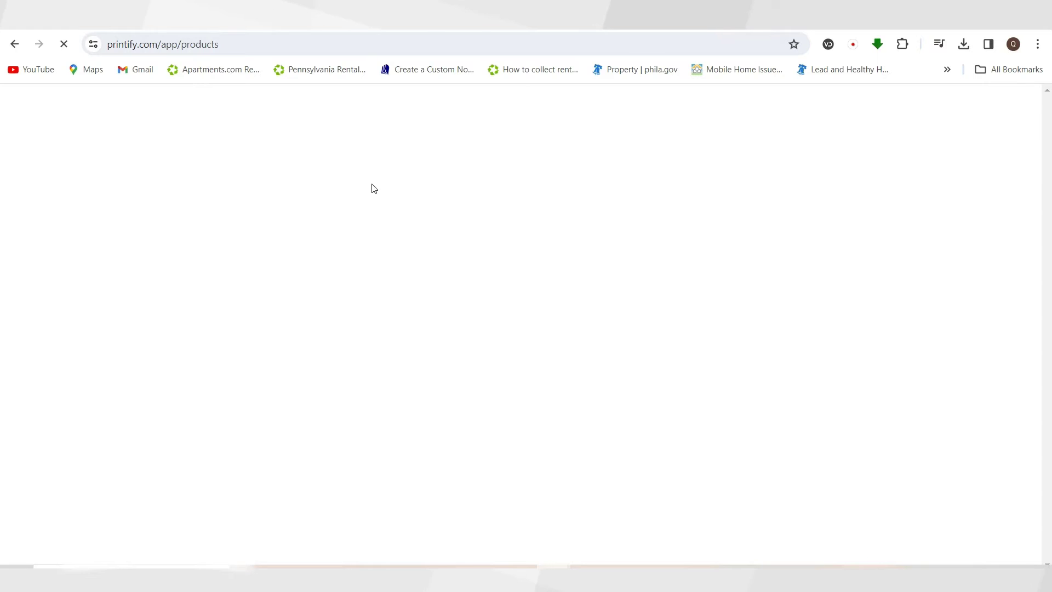
left_click(379, 163)
type("greet")
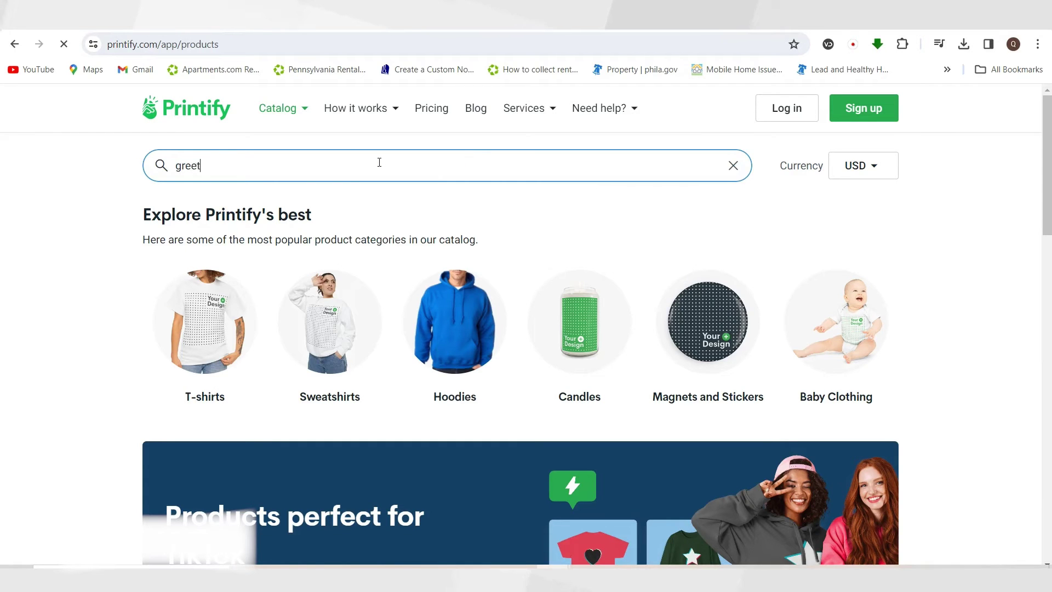
type("ing ca")
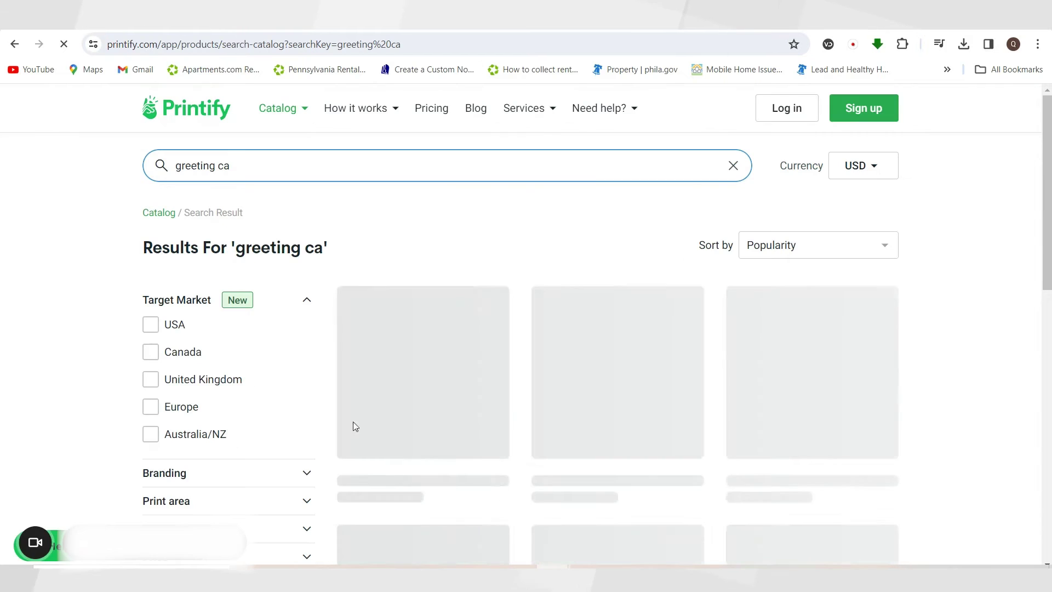
scroll(452, 491, "down", 3)
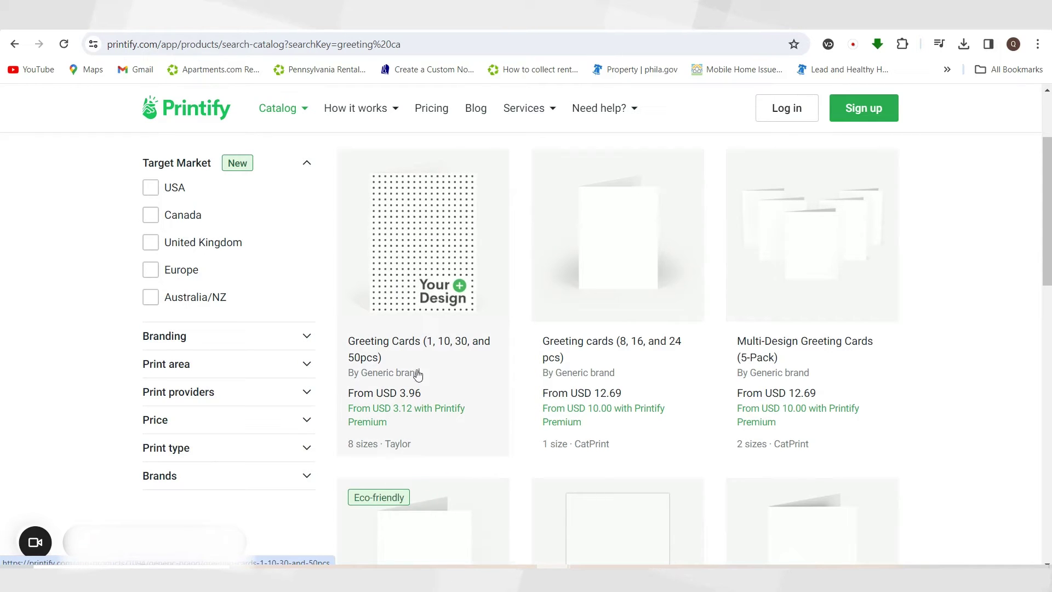
left_click(403, 261)
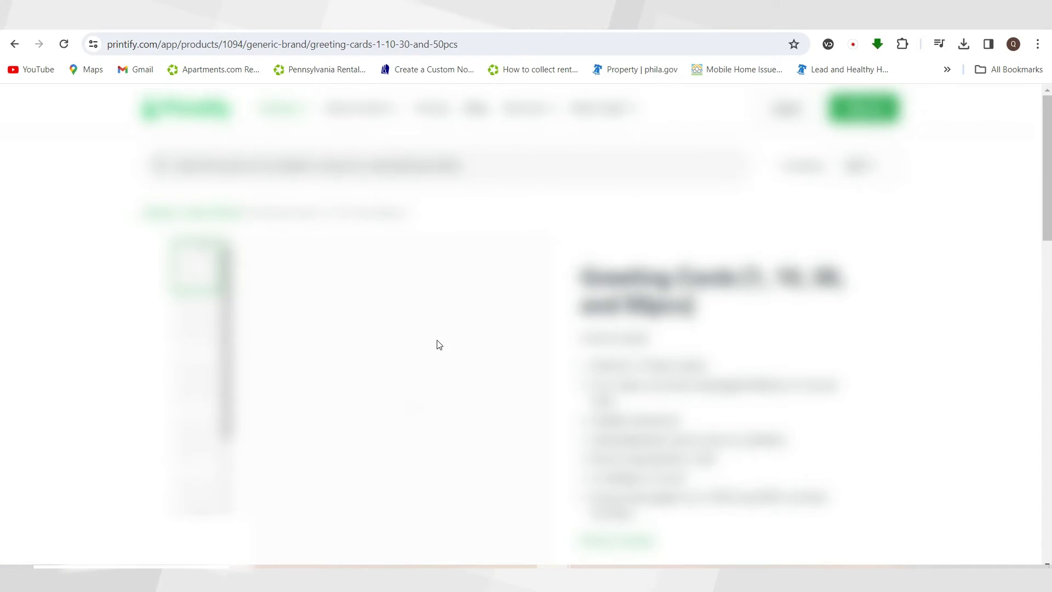
Step: Examine the greeting card's provider details, paper finishes and size guide, including the available vertical sizes
scroll(841, 405, "down", 5)
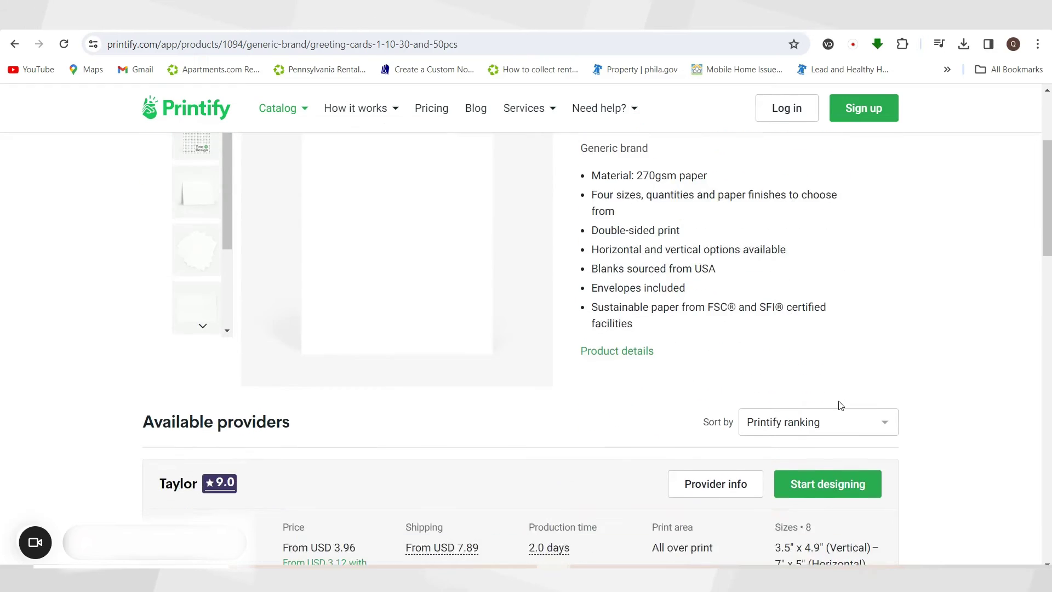
scroll(841, 405, "down", 4)
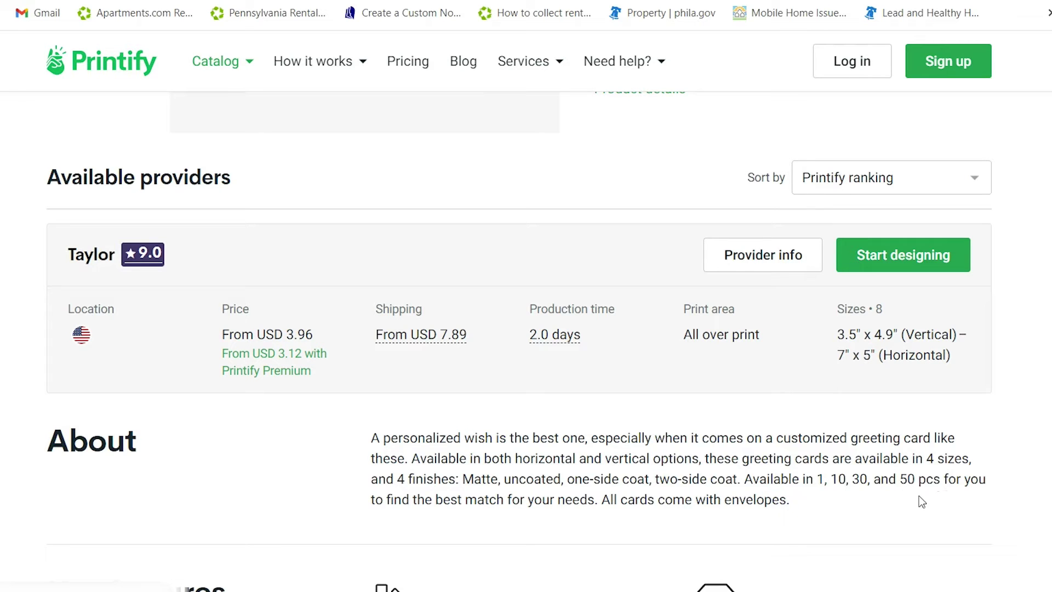
scroll(732, 512, "down", 5)
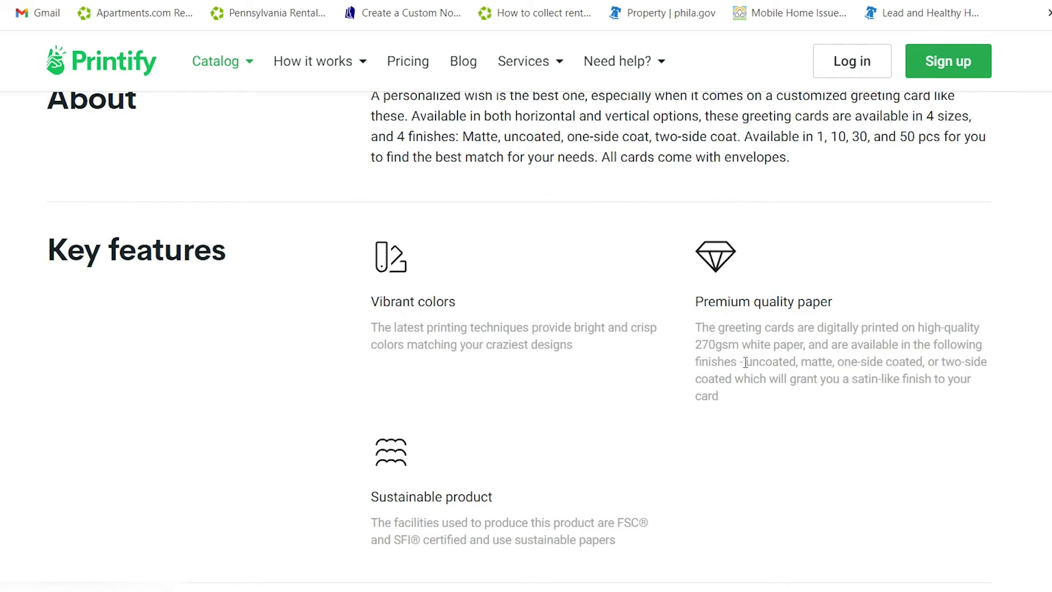
scroll(836, 420, "down", 8)
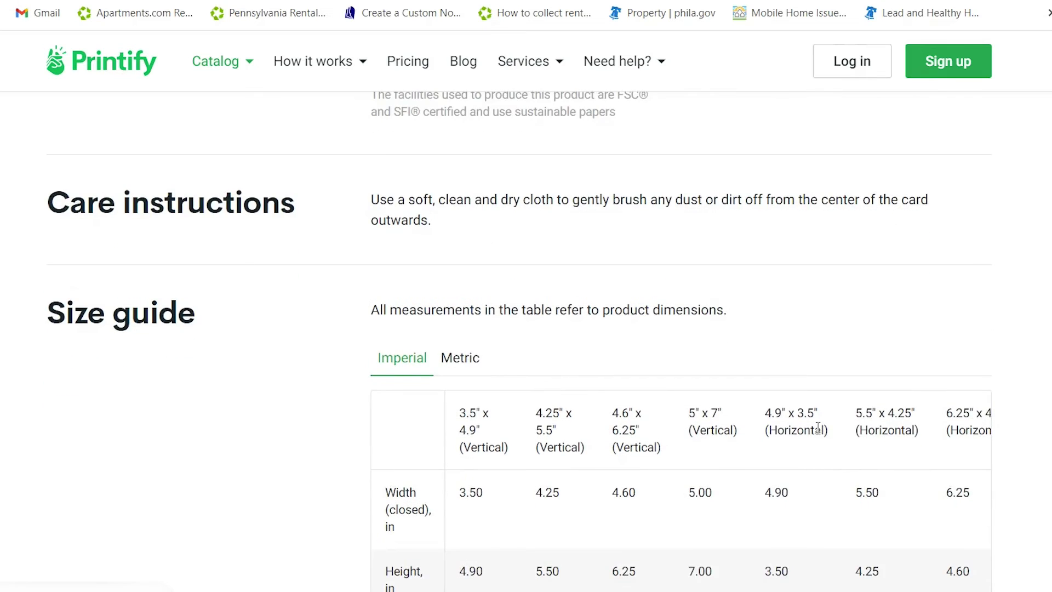
scroll(553, 394, "down", 2)
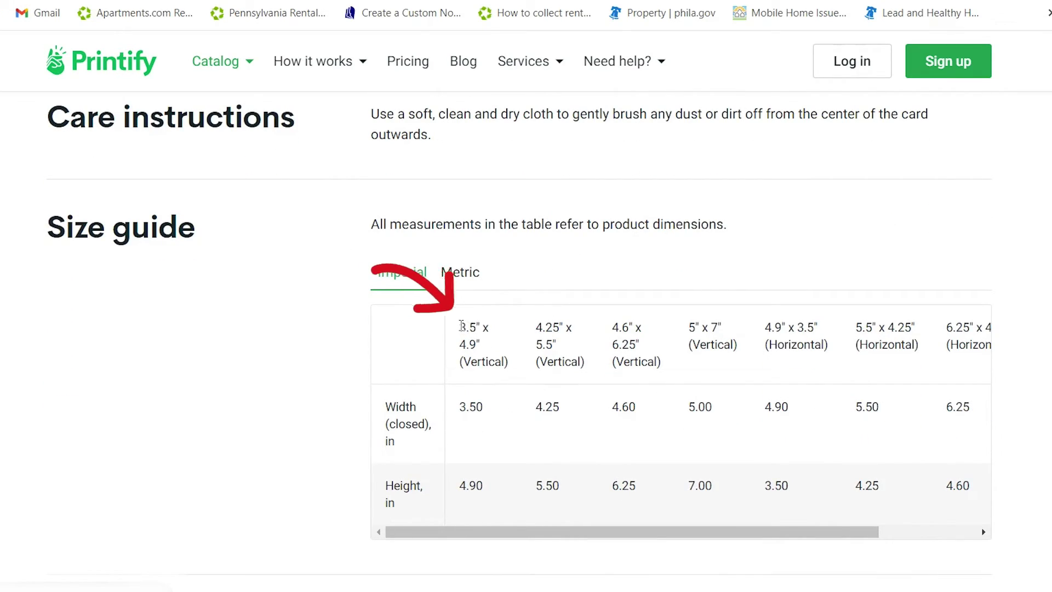
left_click_drag(462, 326, 508, 364)
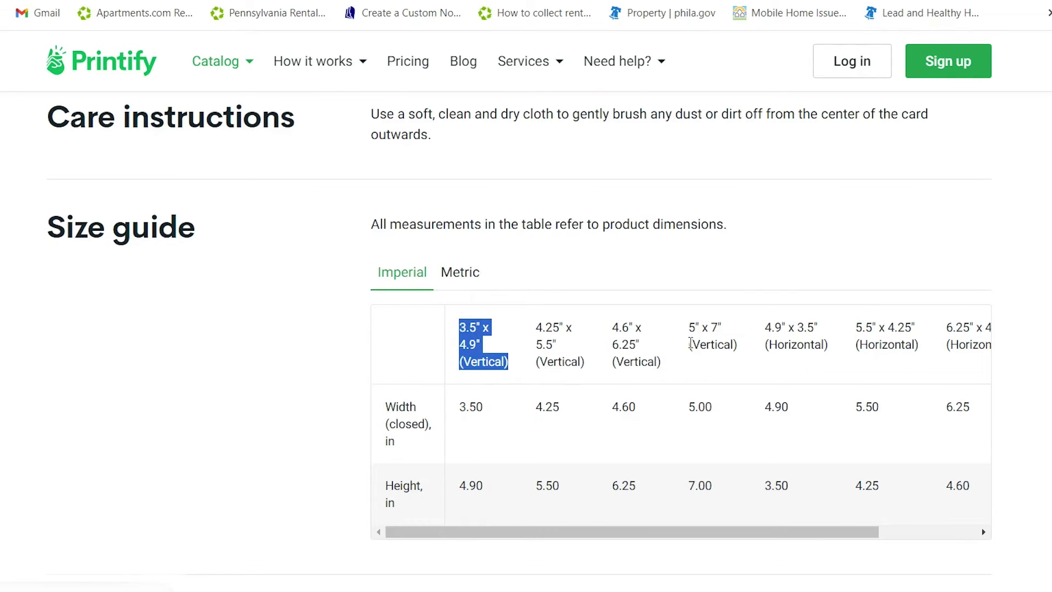
left_click_drag(613, 329, 659, 381)
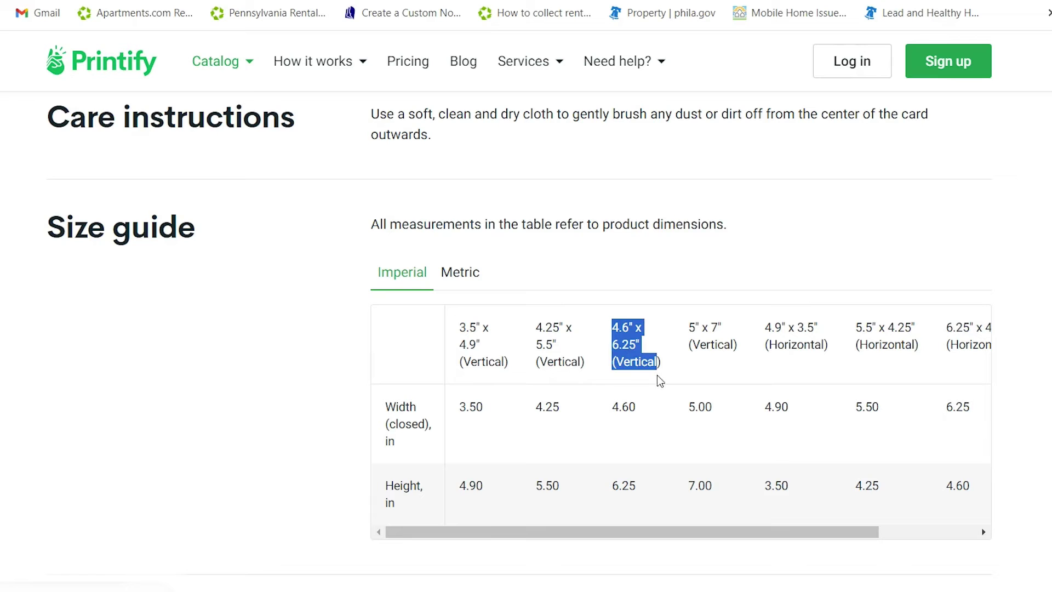
left_click_drag(539, 325, 579, 375)
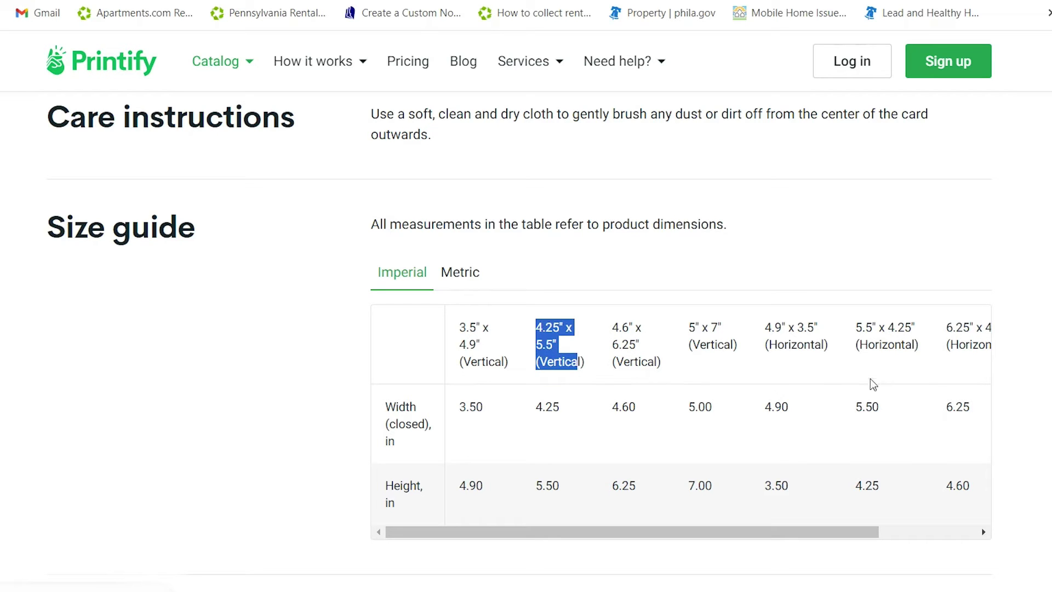
scroll(862, 394, "up", 15)
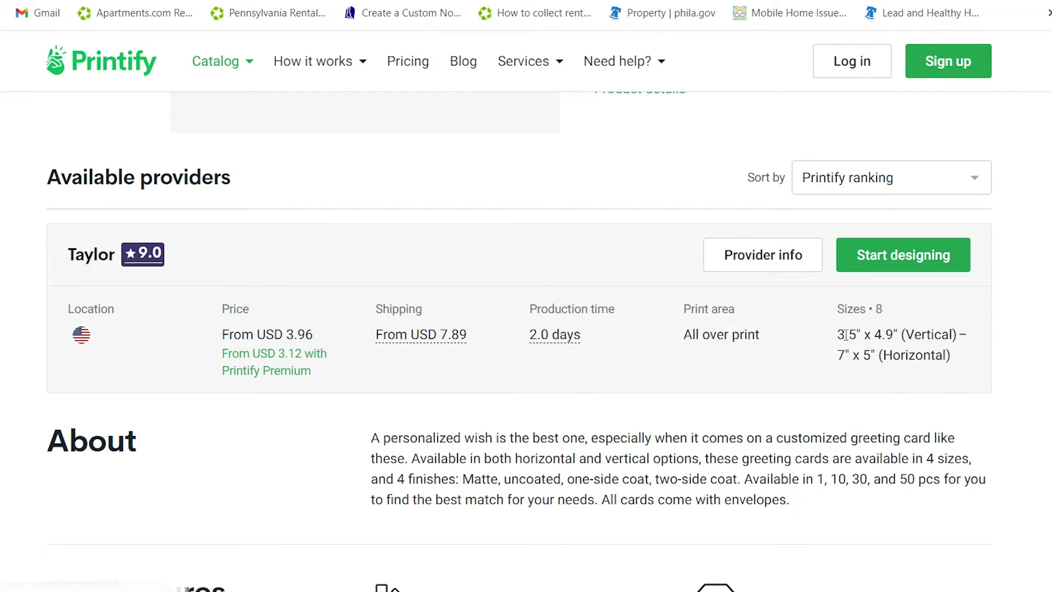
left_click_drag(836, 335, 968, 338)
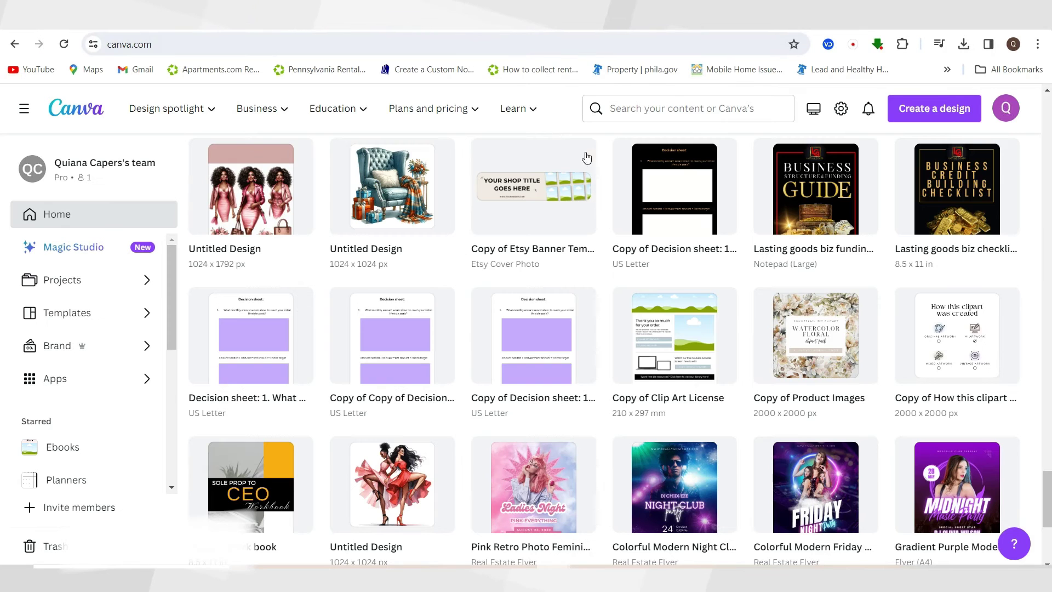
Step: Switch to Canva and set up a custom-size design 3.5 in wide and 4.9 in high
left_click(943, 112)
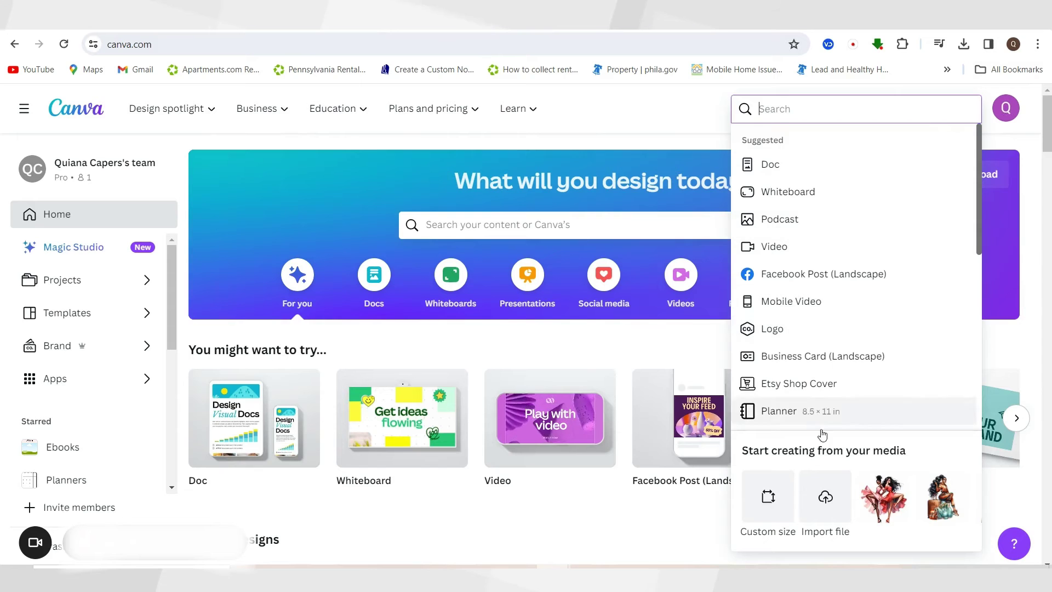
left_click(768, 496)
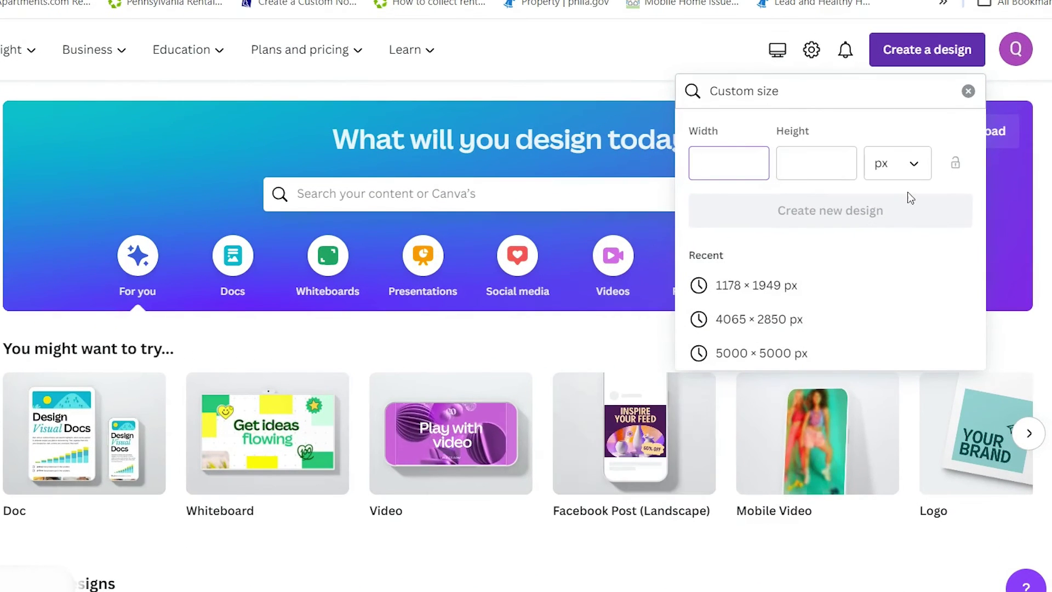
left_click(894, 161)
left_click(870, 256)
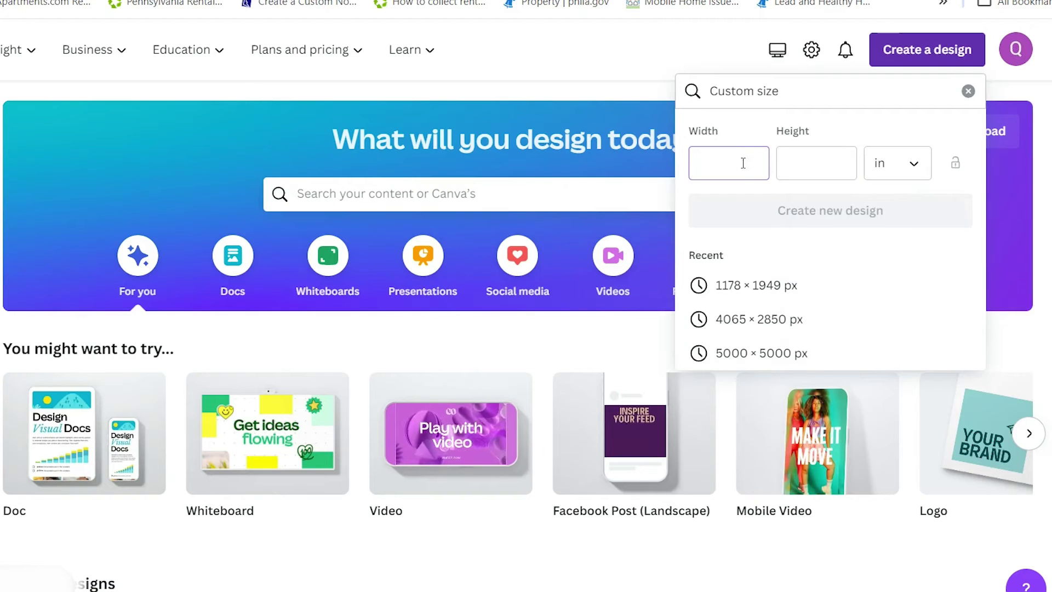
type("3.5")
left_click(813, 161)
type("4.9")
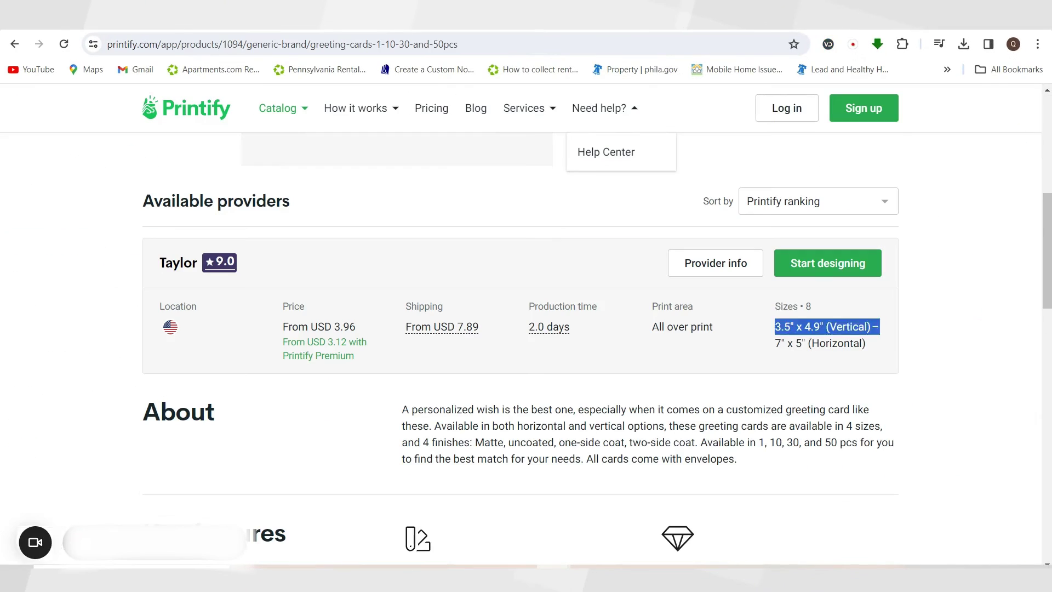
Step: Switch to Printify, start designing Taylor's greeting card without restoring earlier changes, and open the upload options
left_click(785, 328)
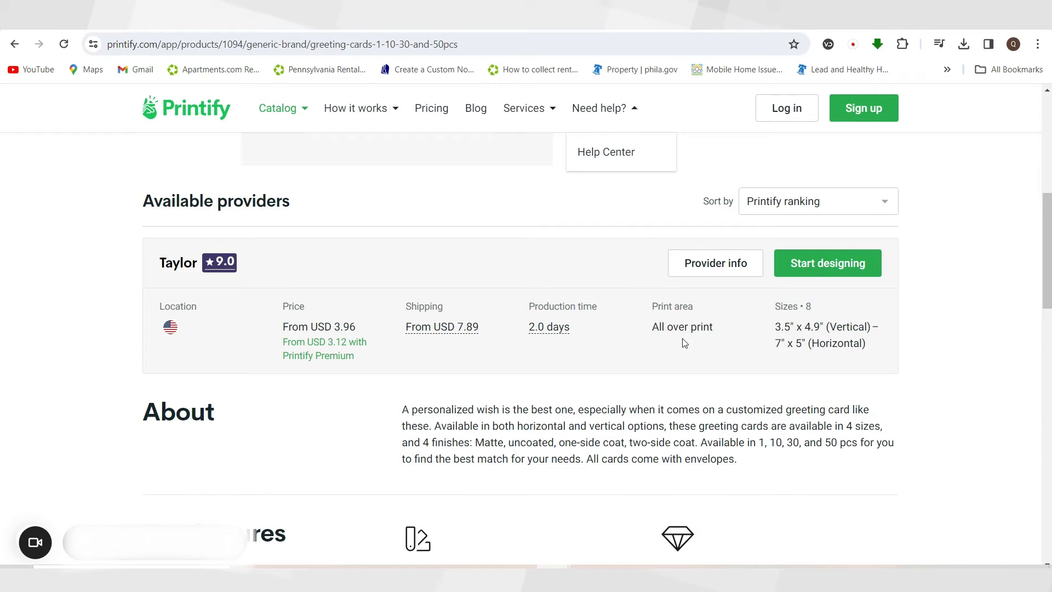
left_click(813, 272)
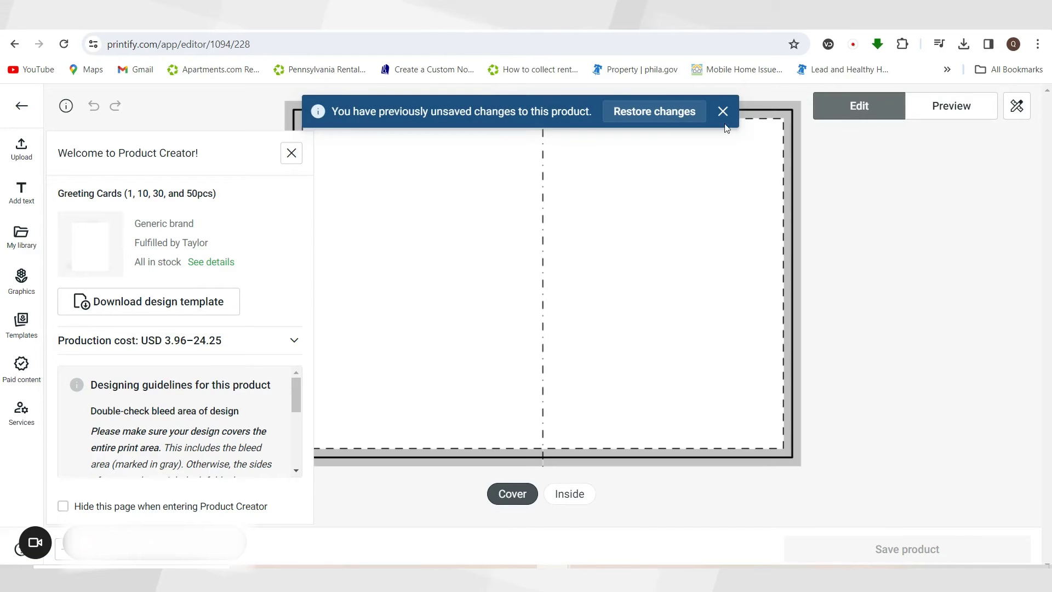
left_click(722, 113)
left_click(291, 154)
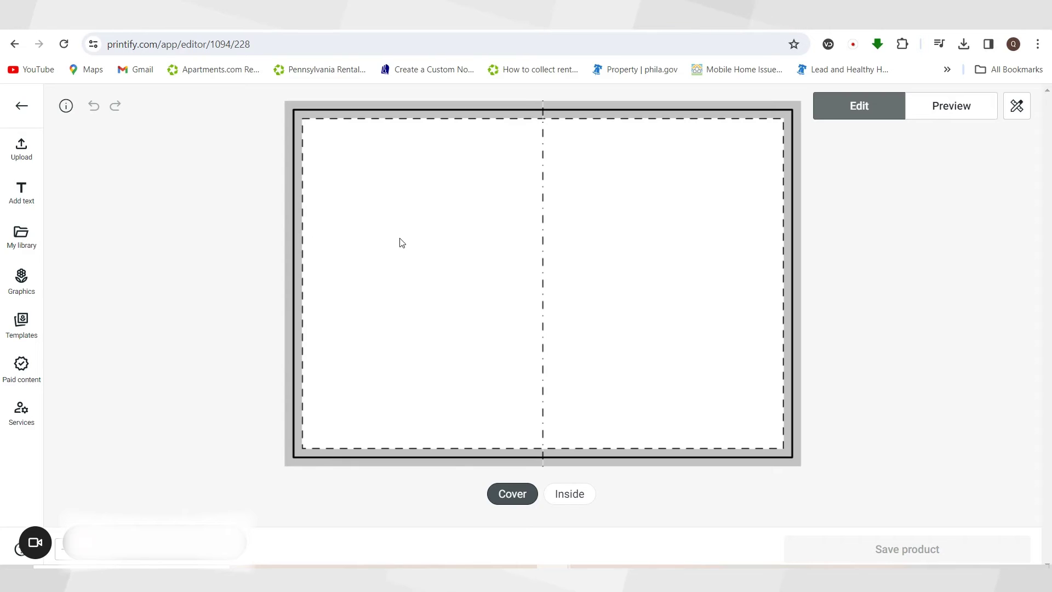
left_click(22, 148)
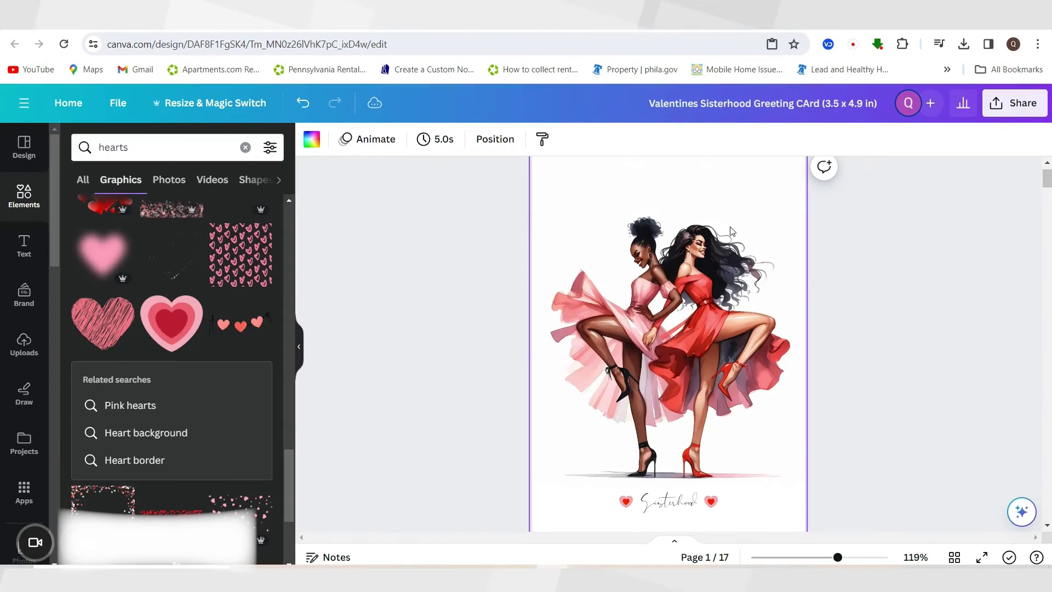
Step: Switch to the Sisterhood card design in Canva and download only page 1 as a PNG at size 1
left_click(902, 346)
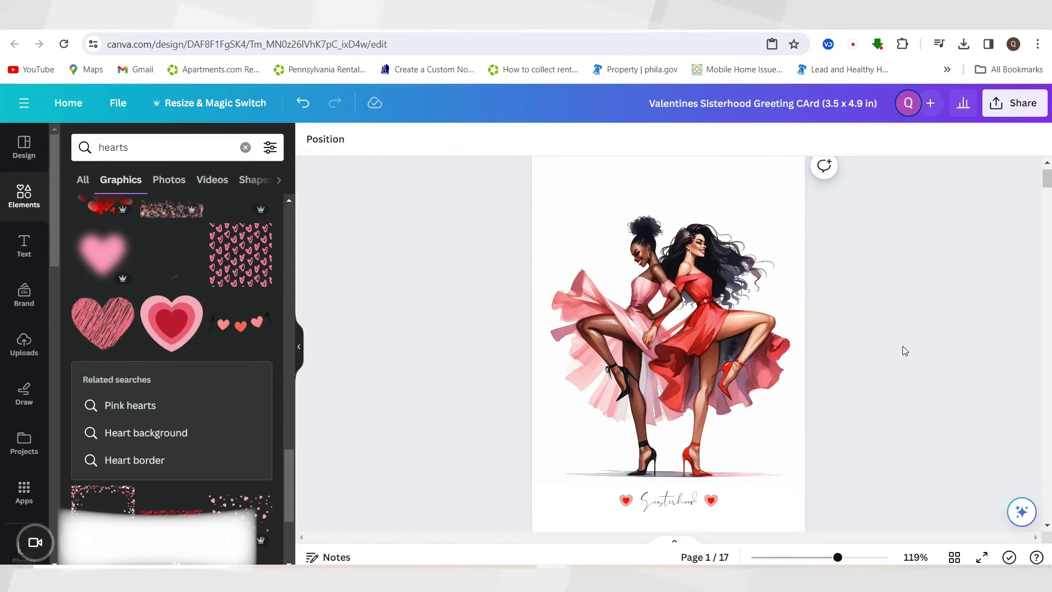
scroll(897, 348, "down", 2)
scroll(877, 346, "up", 2)
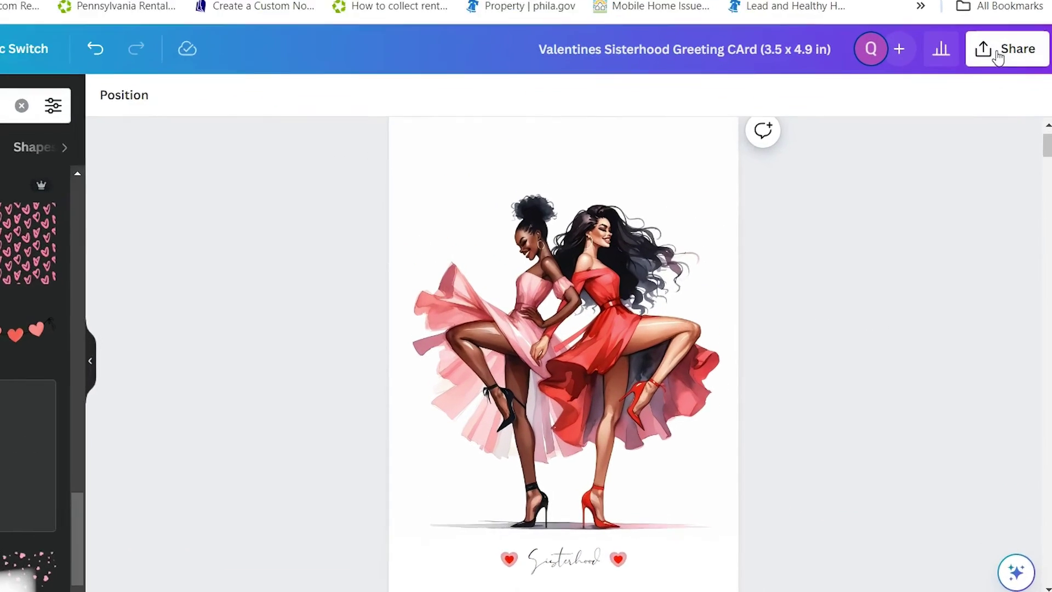
left_click(997, 57)
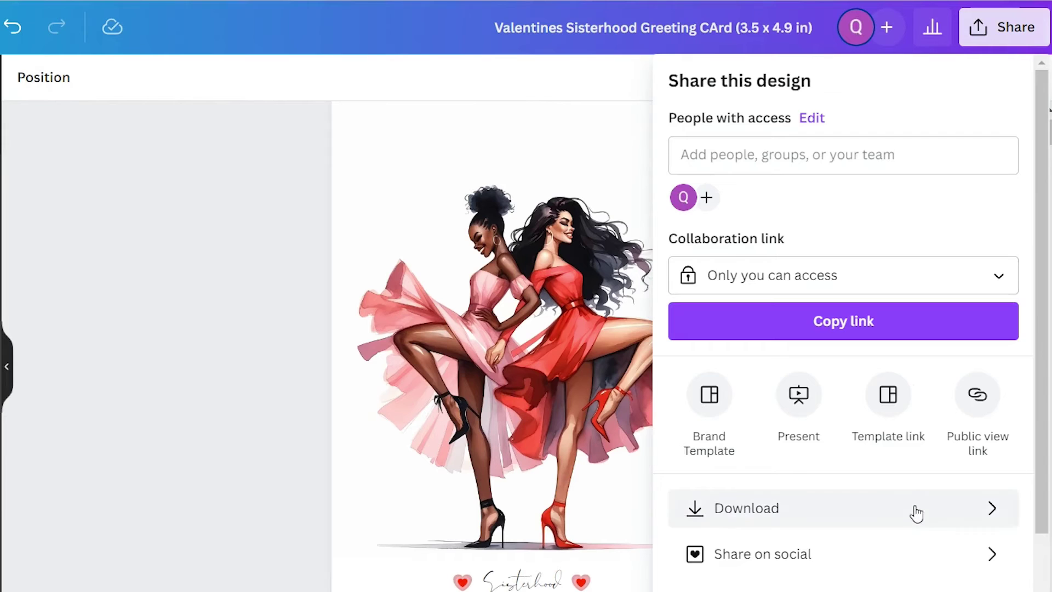
left_click(926, 494)
left_click(1016, 375)
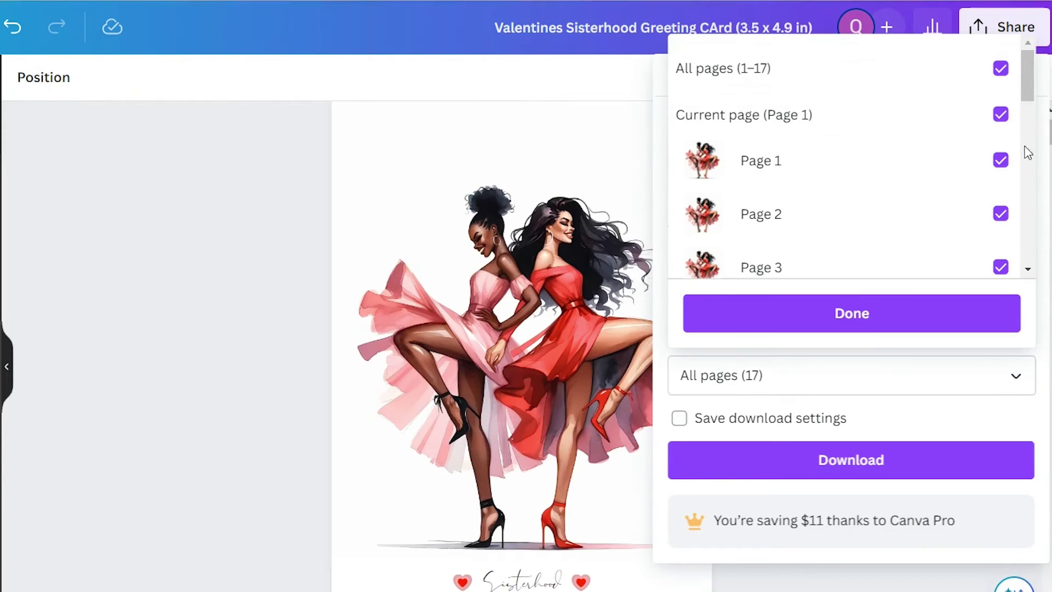
left_click(1000, 67)
left_click(1000, 160)
left_click(734, 315)
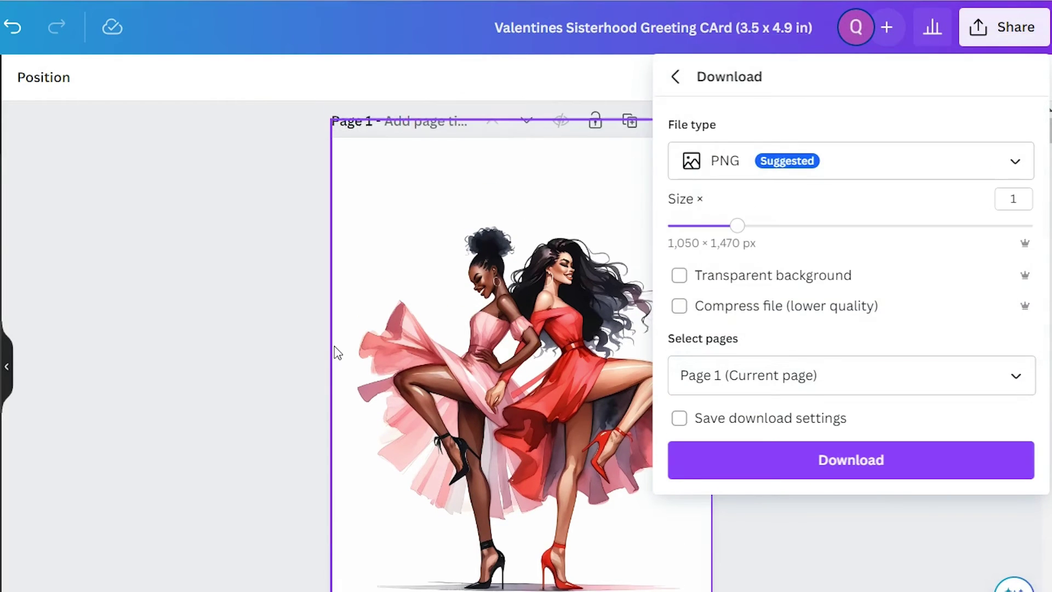
left_click(874, 461)
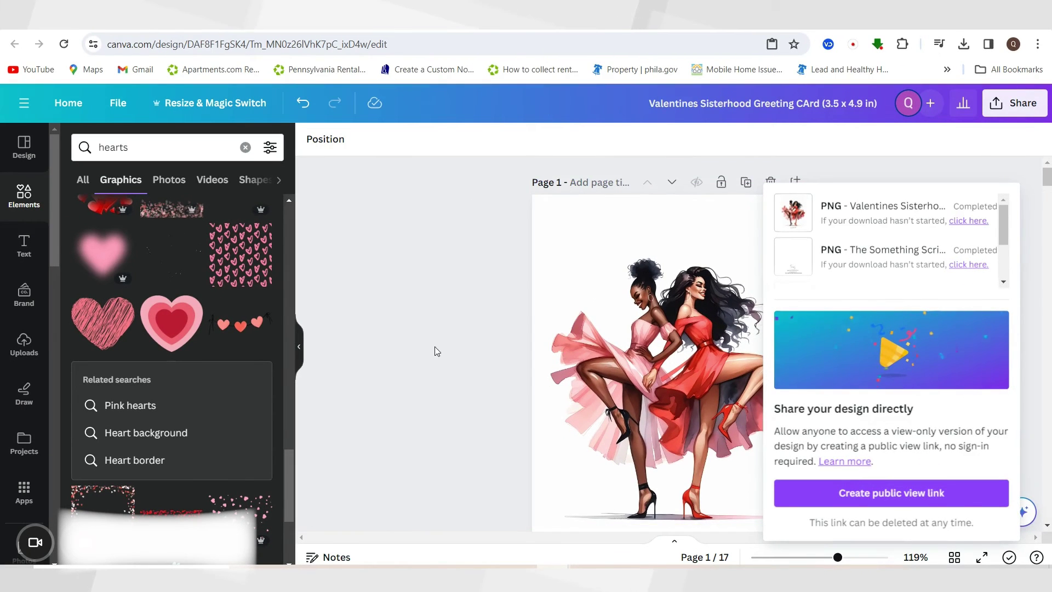
Step: Go to the back-of-card design on page 5 and preview it in full screen
left_click(426, 350)
scroll(426, 350, "down", 15)
scroll(899, 404, "down", 10)
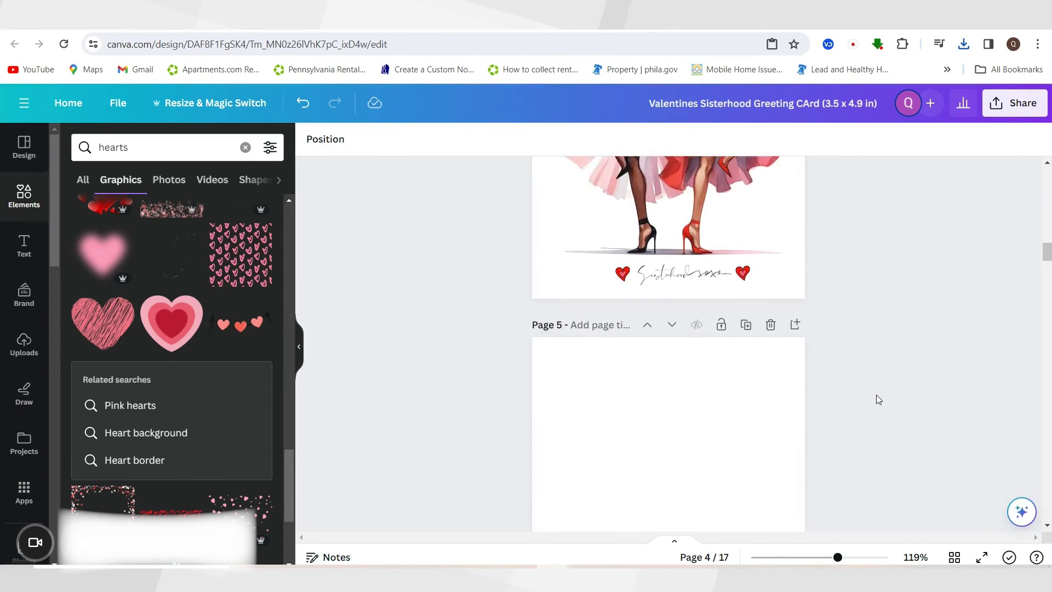
left_click(772, 381)
scroll(934, 488, "down", 2)
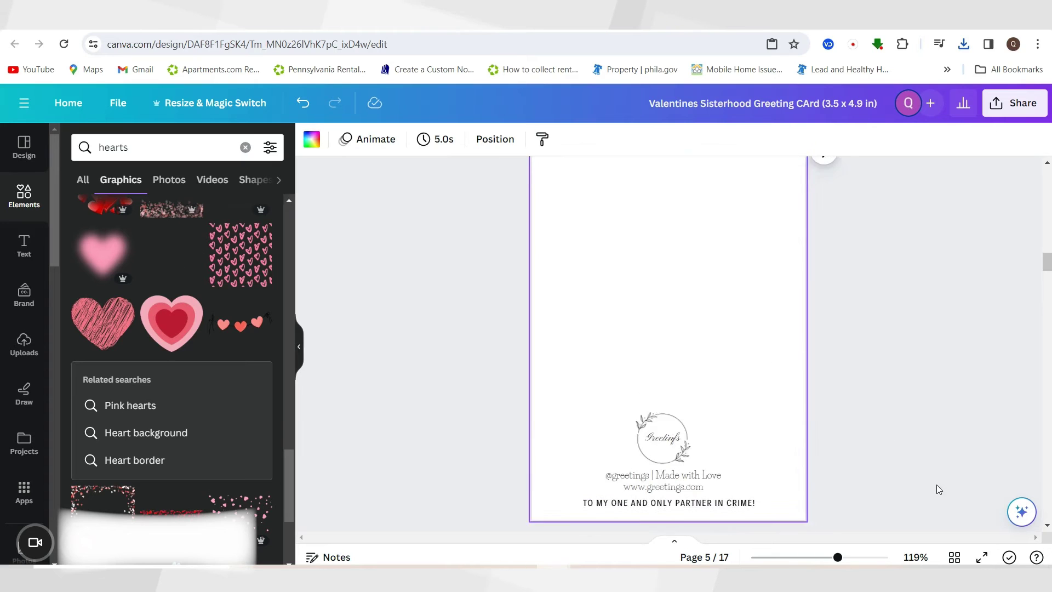
left_click(981, 555)
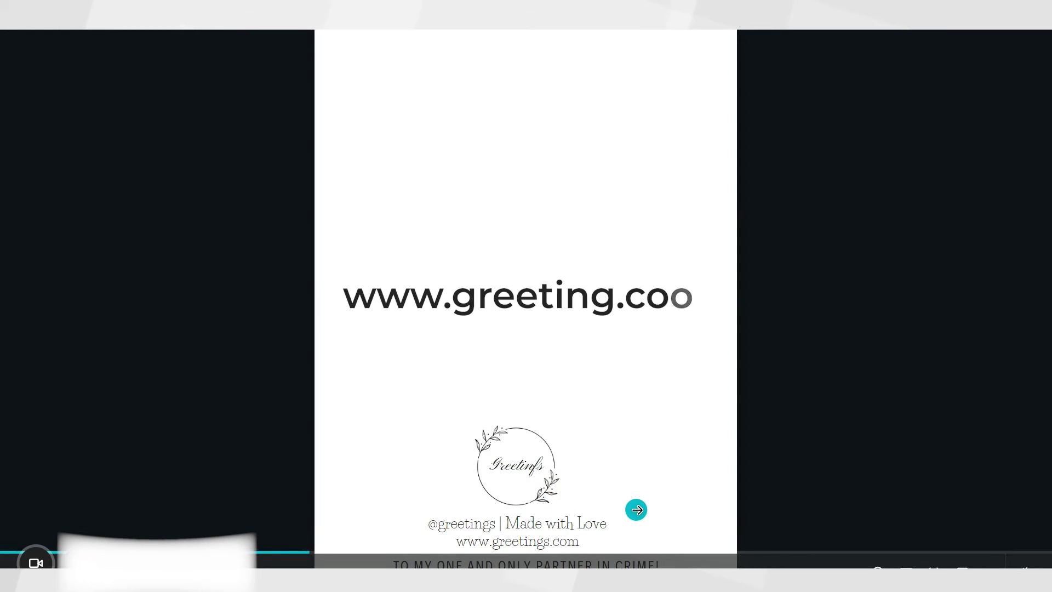
Step: Close the full-screen preview and examine the logo and text block on the page 5 back-of-card design up close
left_click(636, 510)
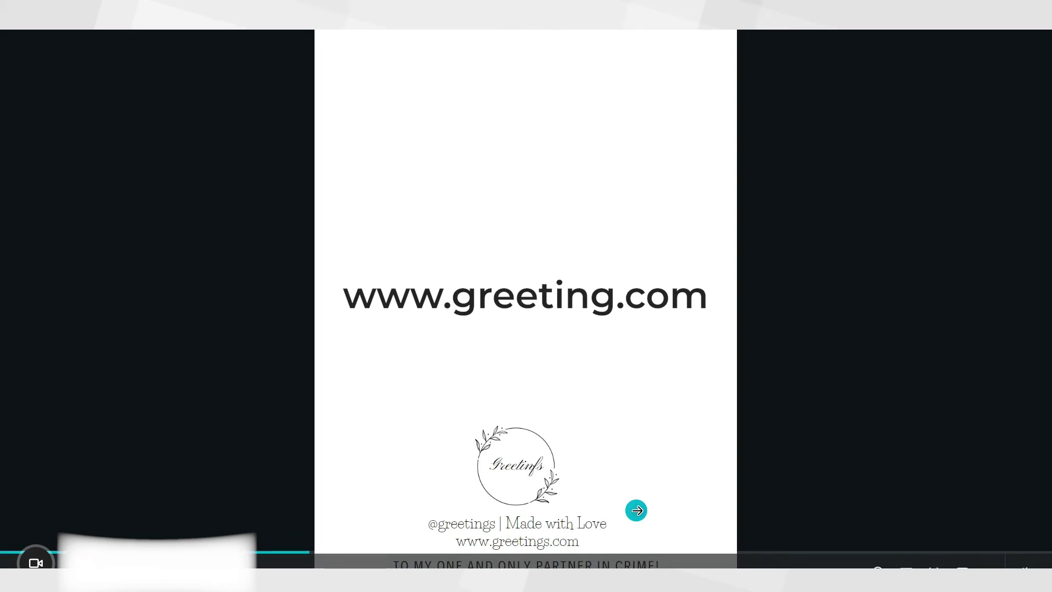
left_click(339, 397)
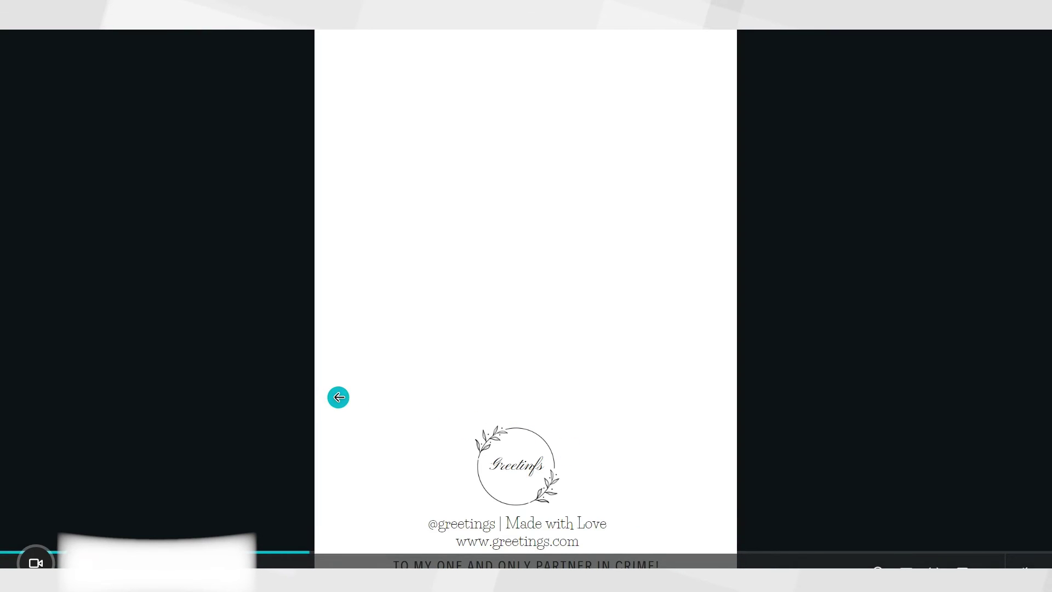
key("Escape")
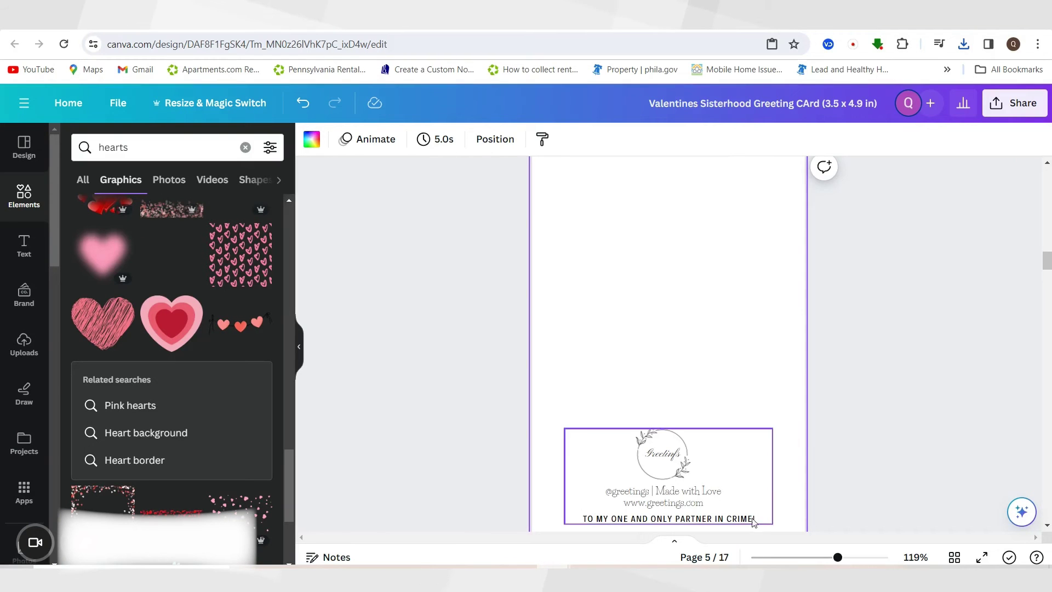
left_click_drag(837, 557, 873, 562)
scroll(551, 227, "down", 1)
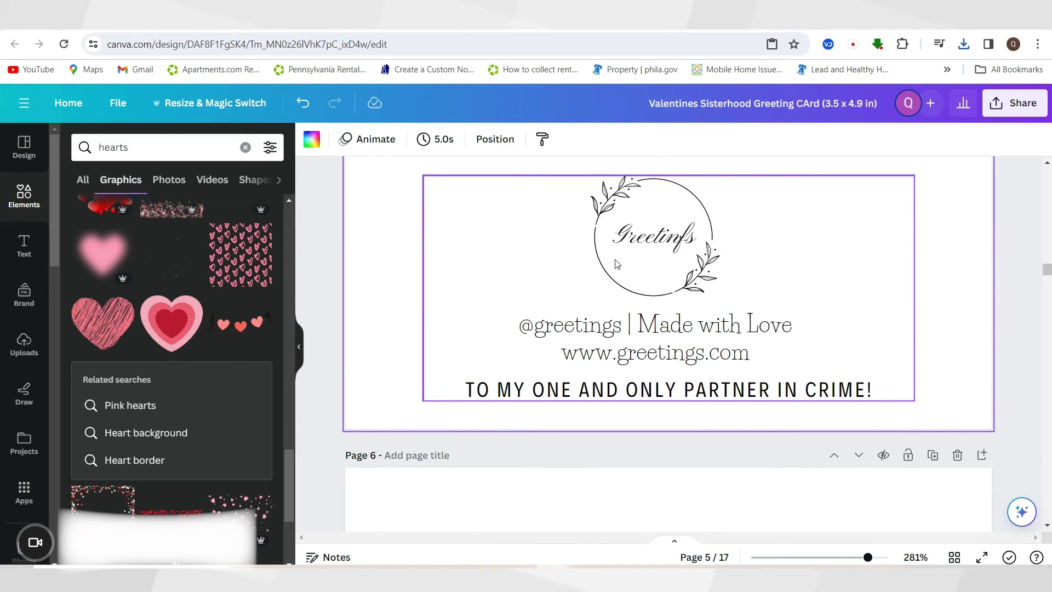
scroll(911, 521, "down", 1, "ctrl")
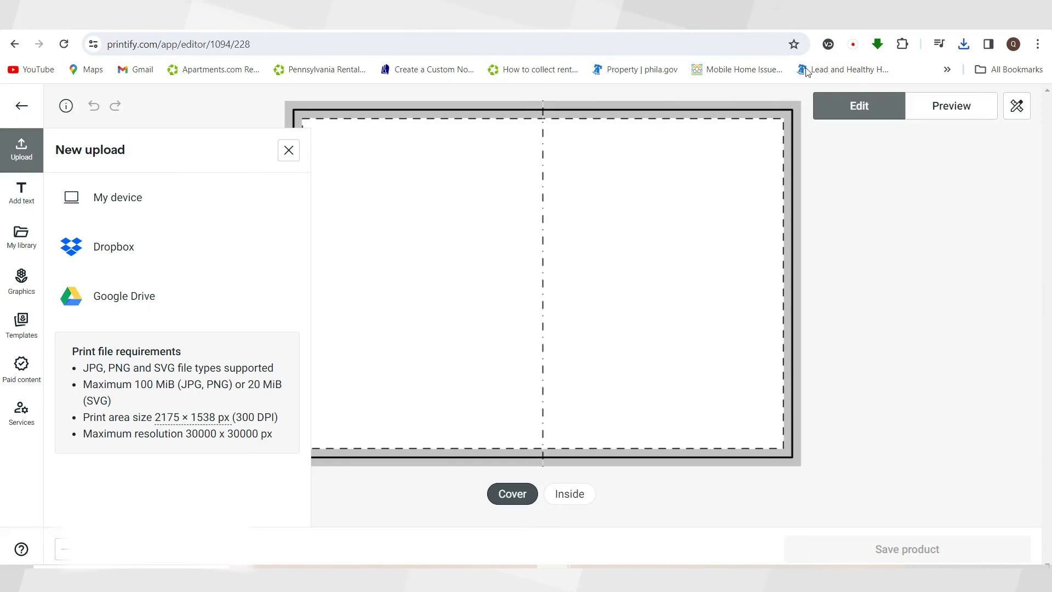
Step: Switch to Printify, upload the Valentines Sisterhood Greeting CArd (3.5 x 4.9 in) image from the device to the cover, and close the layer details
left_click(190, 190)
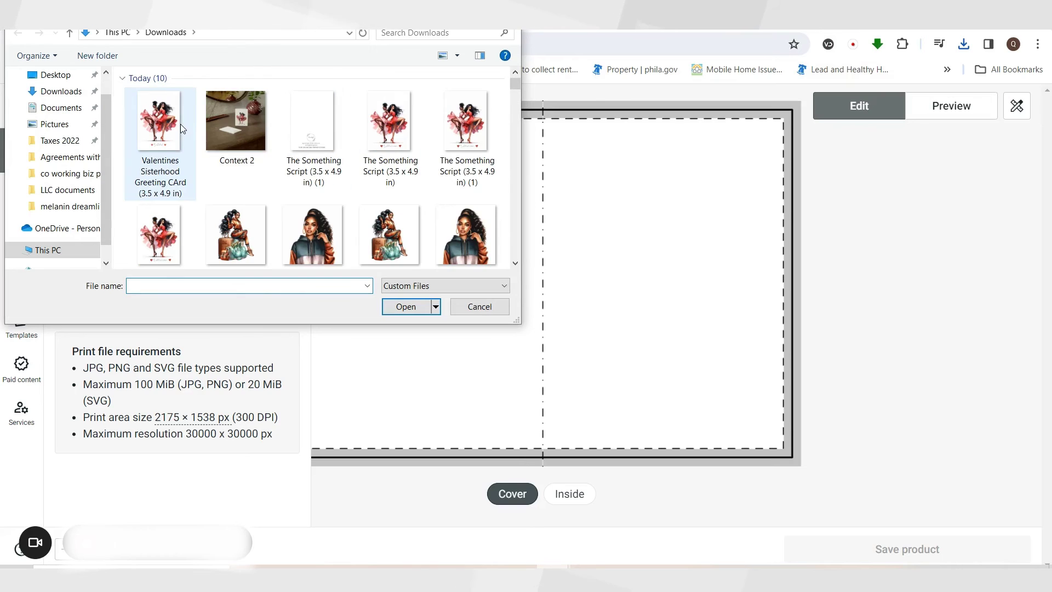
left_click(181, 125)
left_click(404, 308)
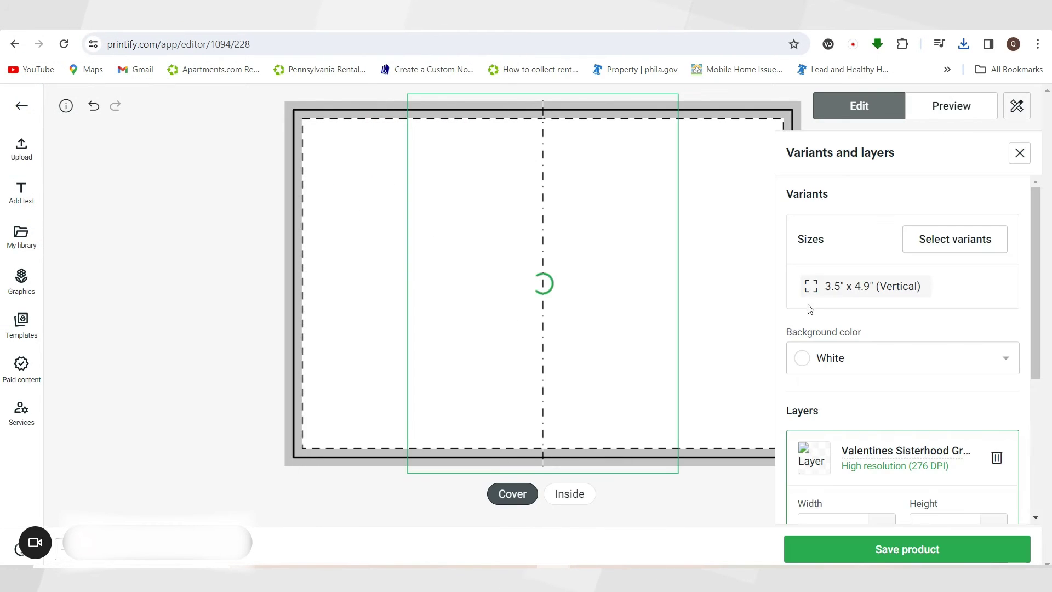
left_click(1018, 156)
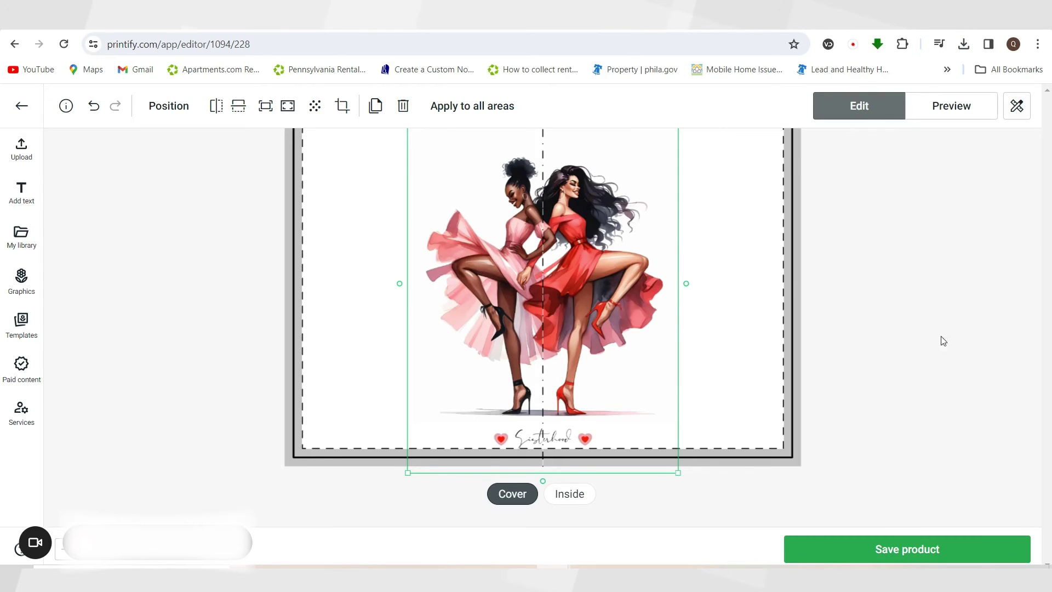
Step: Move the Sisterhood artwork onto the front half of the cover and shrink it to fit between the fold and the card edge
left_click_drag(655, 336, 758, 341)
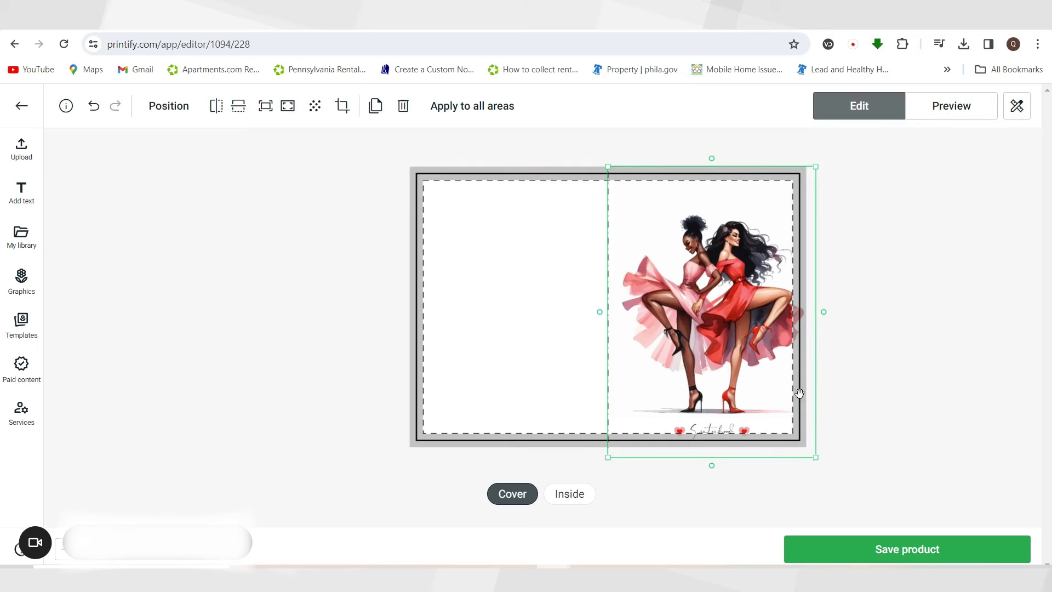
left_click_drag(813, 458, 800, 438)
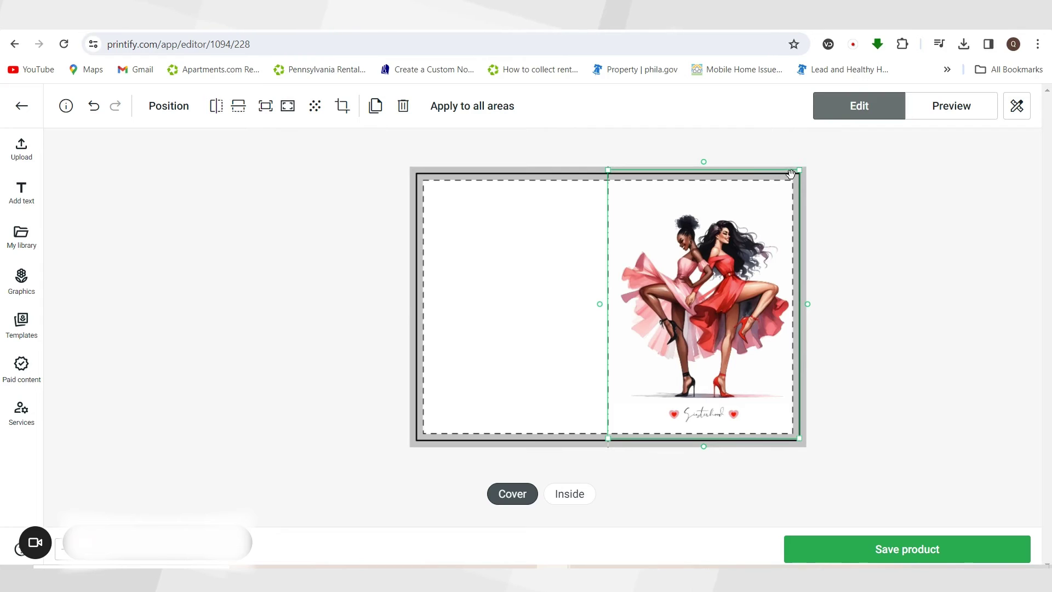
left_click_drag(803, 178, 805, 211)
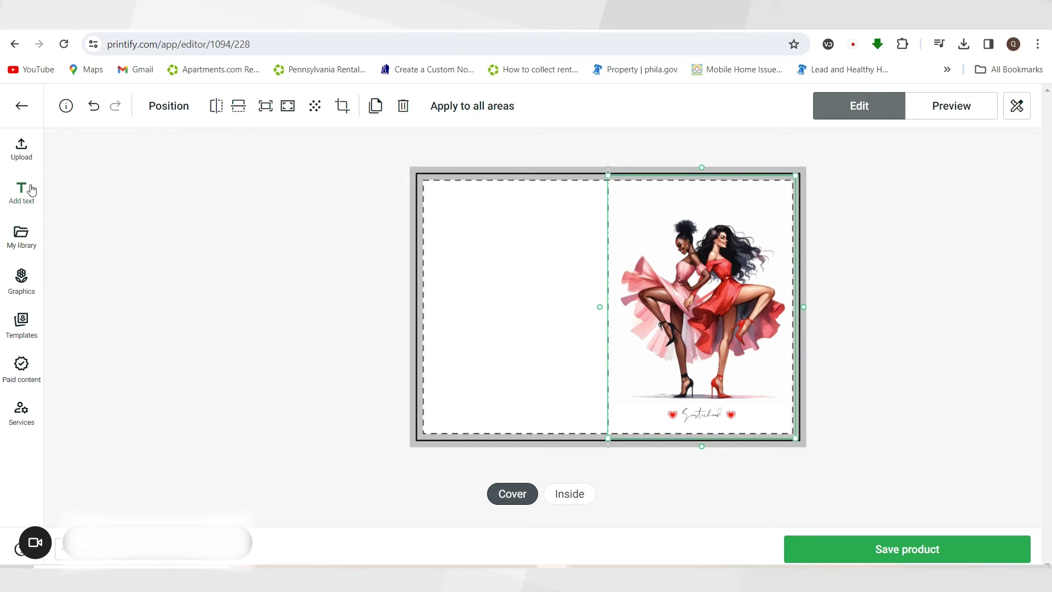
Step: Upload The Something Script (3.5 x 4.9 in) (1) from the device and fit the back design within the cover's back half
left_click(19, 156)
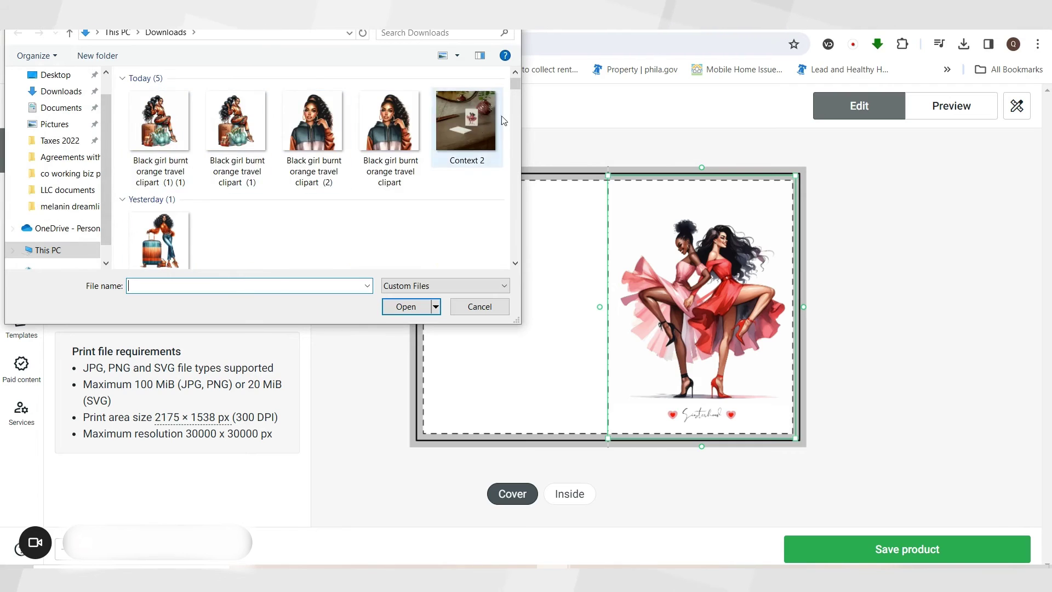
left_click(323, 131)
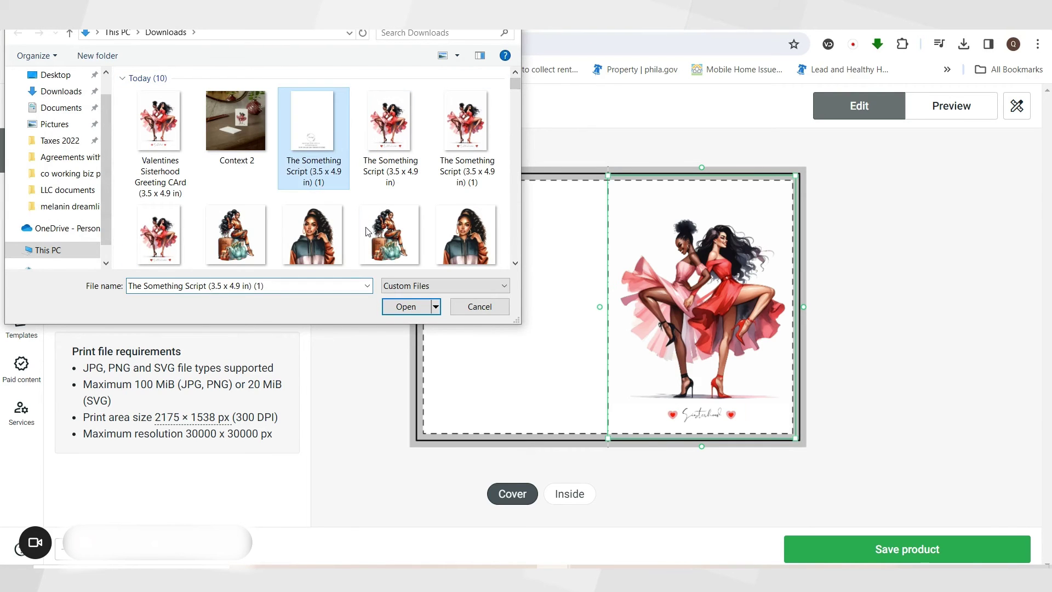
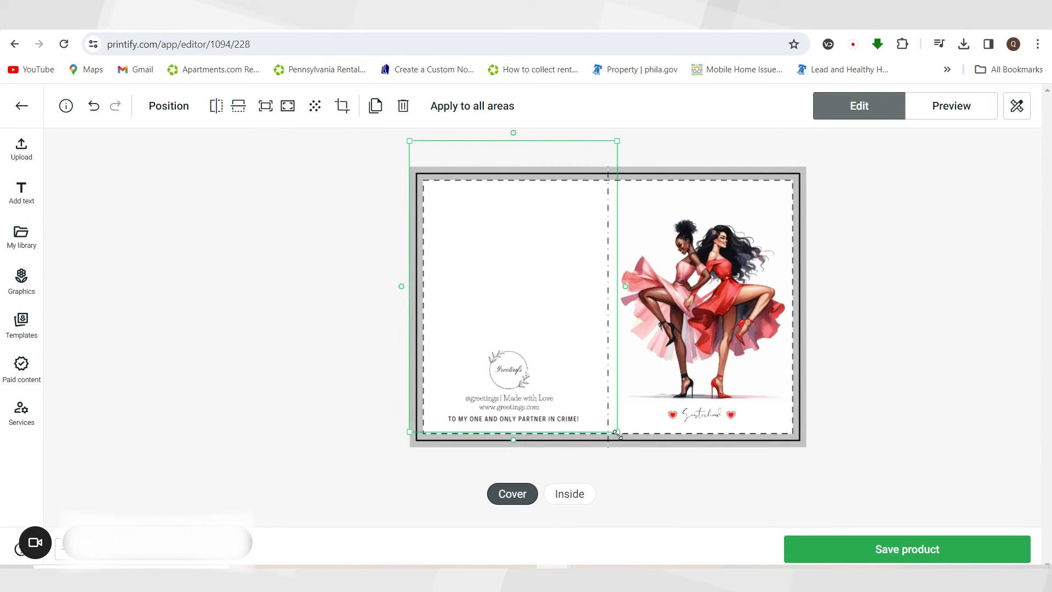
left_click_drag(618, 434, 651, 423)
left_click(517, 374)
left_click_drag(517, 374, 576, 391)
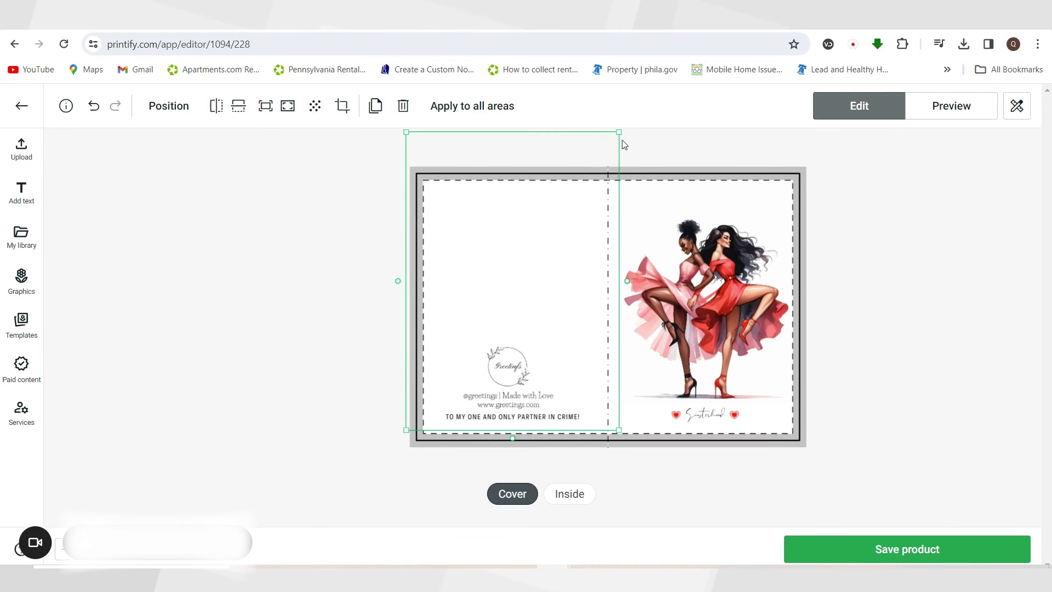
left_click_drag(621, 132, 587, 179)
left_click_drag(535, 237, 556, 247)
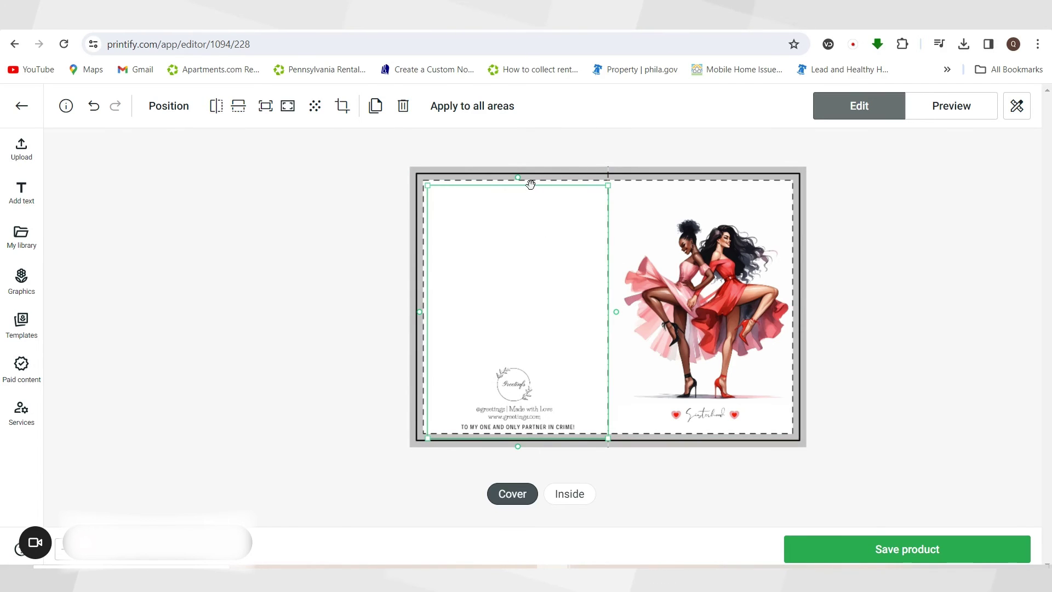
left_click_drag(607, 184, 580, 201)
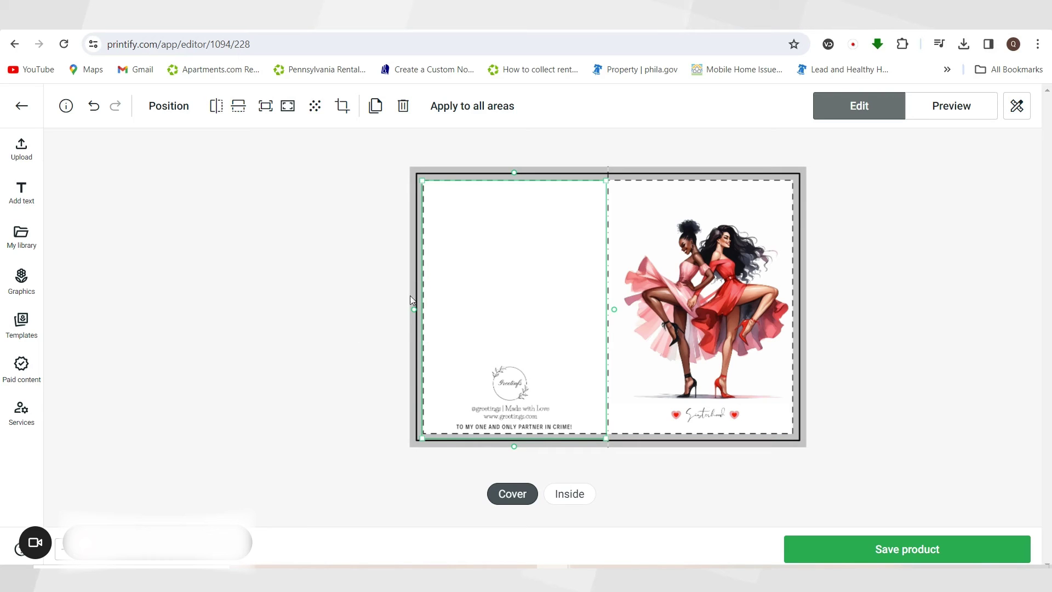
left_click(904, 308)
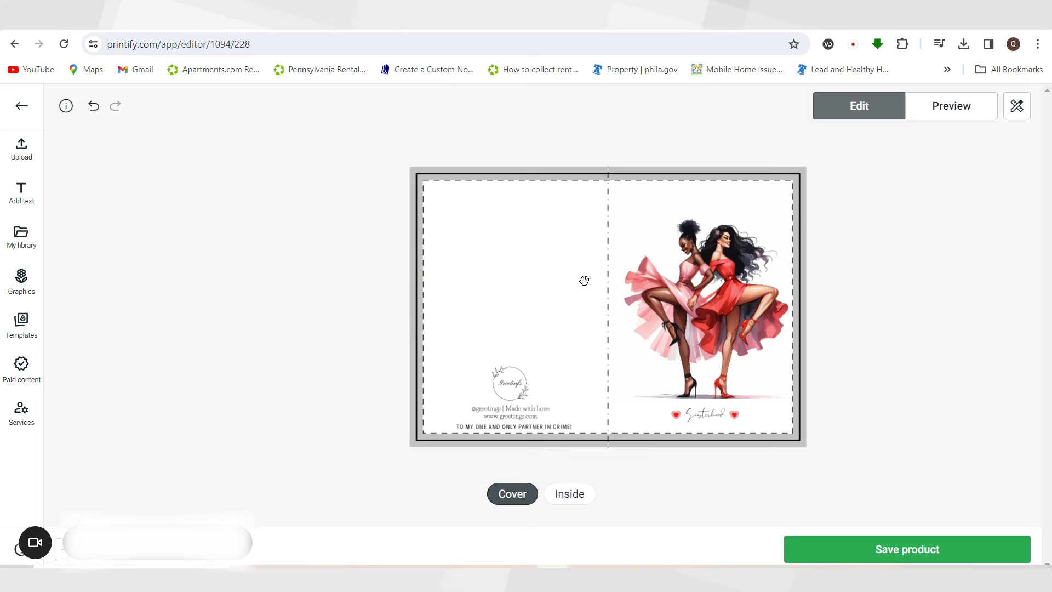
Step: Preview the card mockups in the Back, Open Cover and Inside Open views
left_click(950, 108)
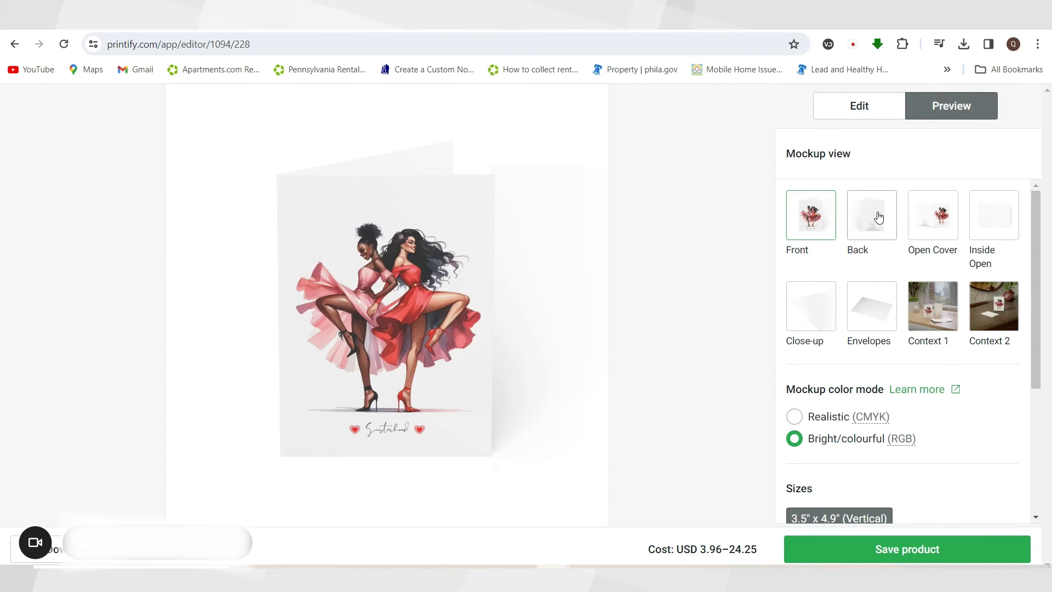
left_click(877, 217)
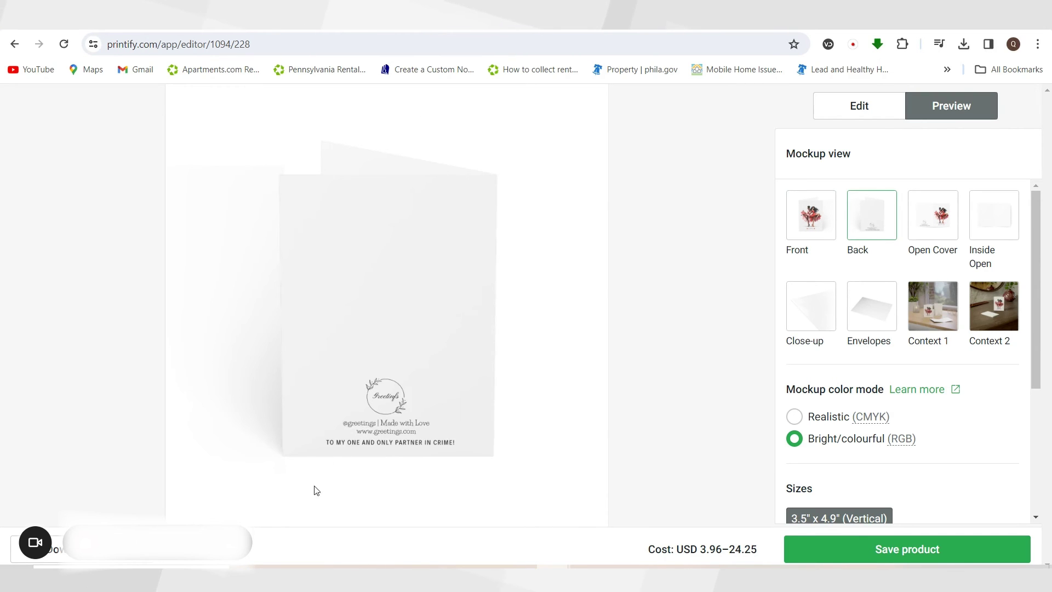
left_click(920, 230)
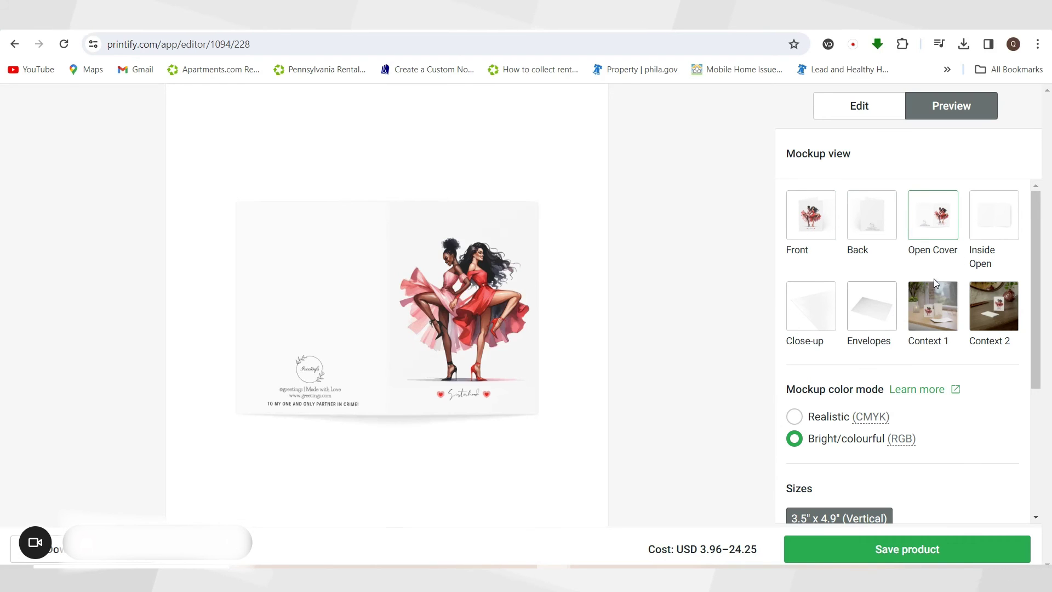
left_click(1000, 232)
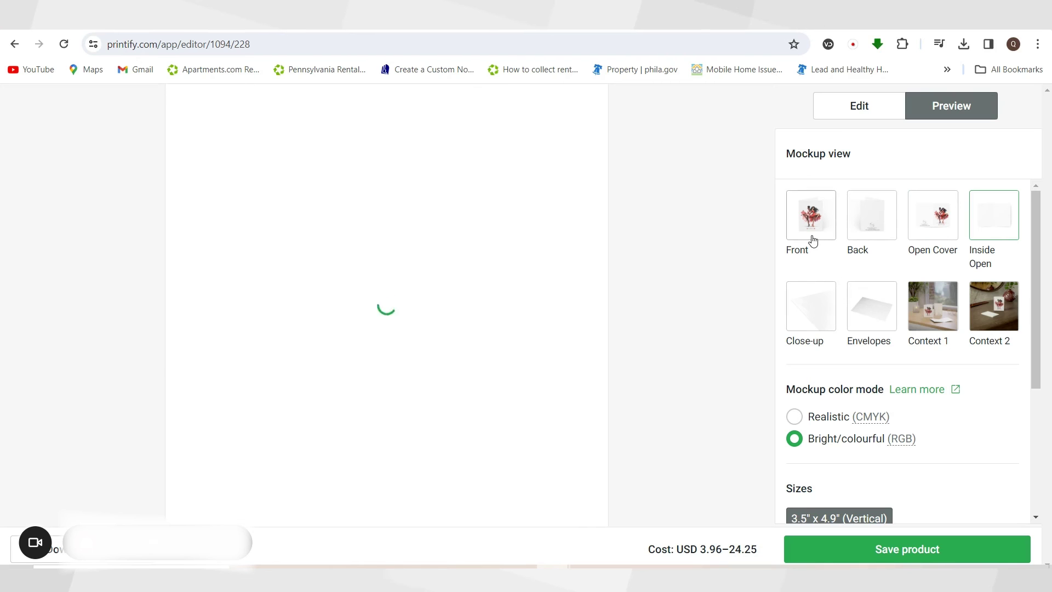
Step: Download the Front, Back, Open Cover and Context 1 mockups of the greeting card
left_click(813, 240)
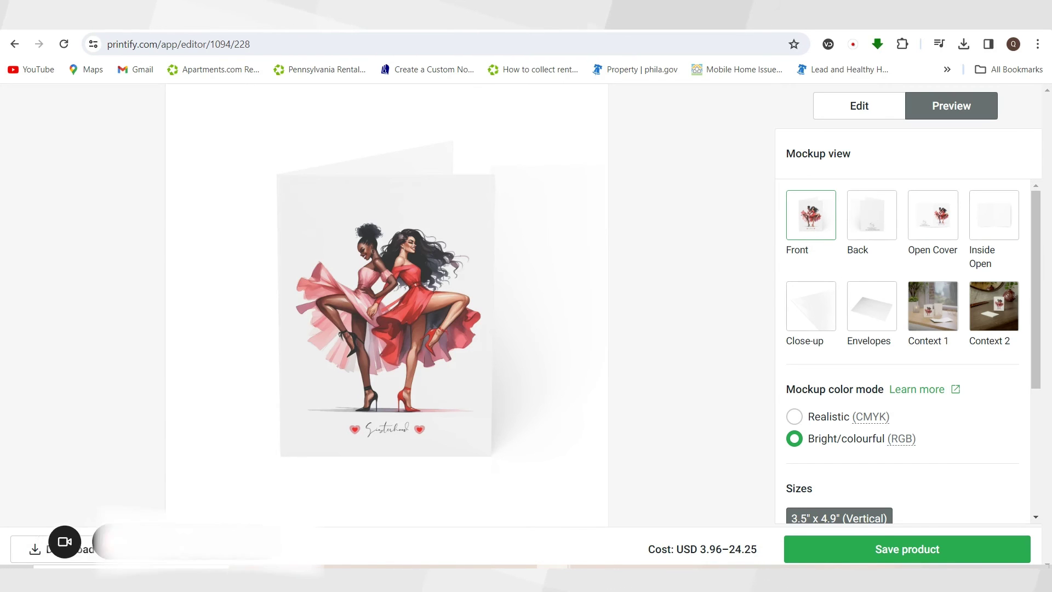
left_click(85, 571)
left_click(864, 235)
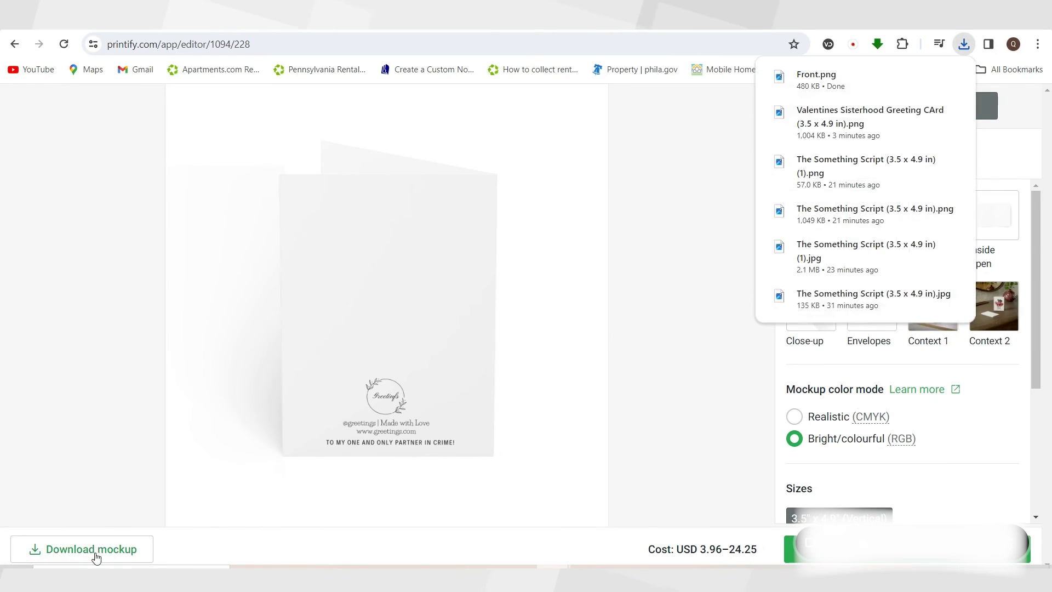
left_click(96, 558)
left_click(925, 240)
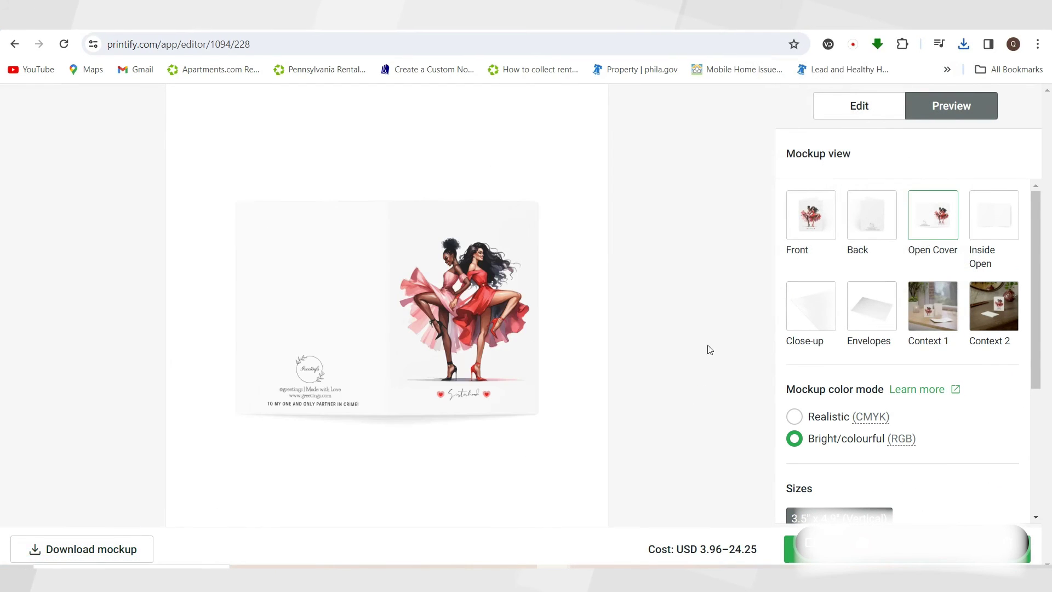
left_click(65, 546)
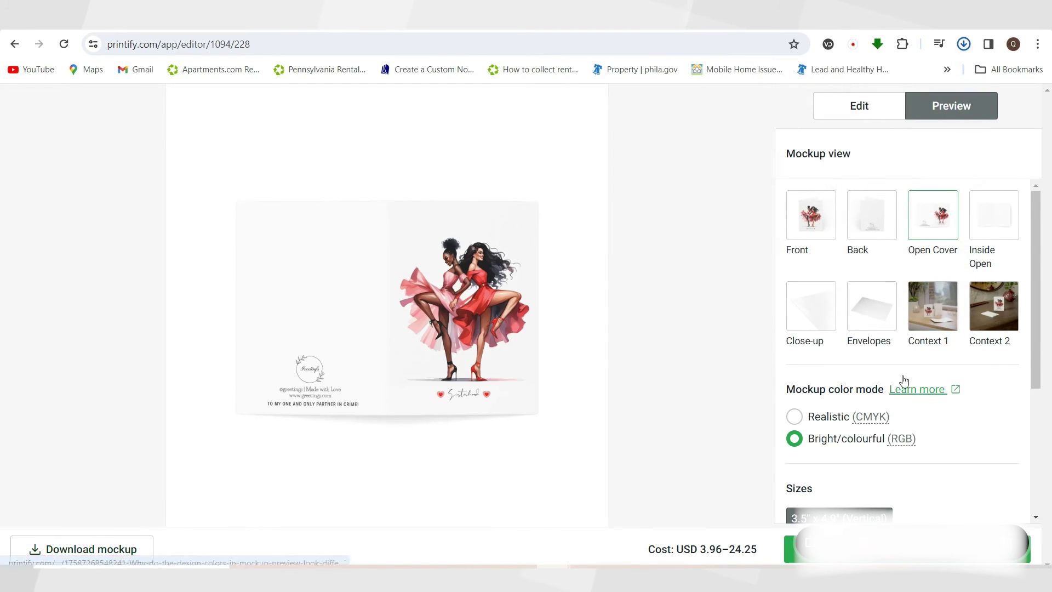
left_click(931, 316)
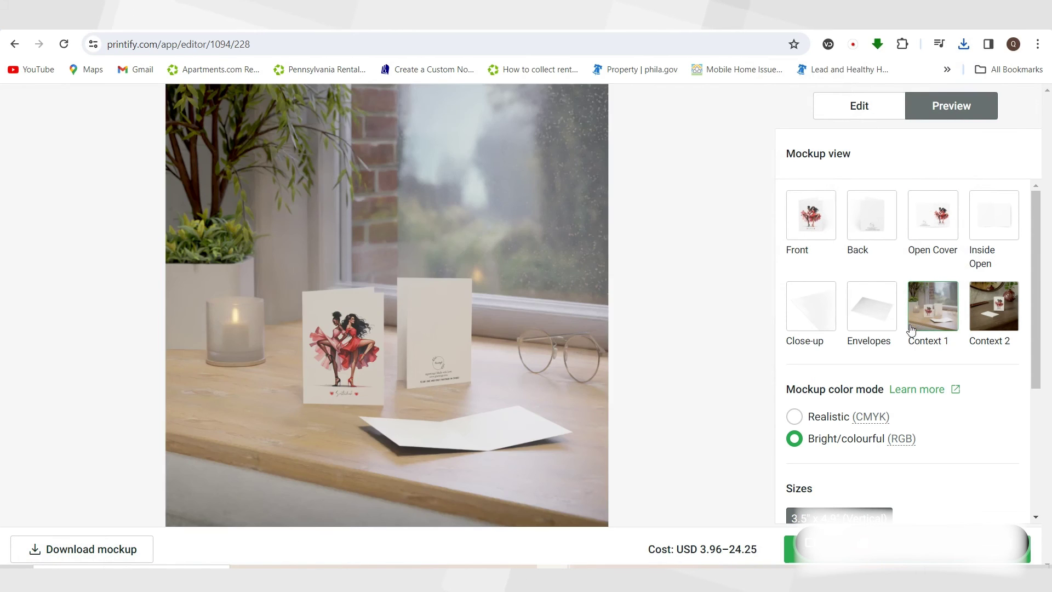
left_click(113, 553)
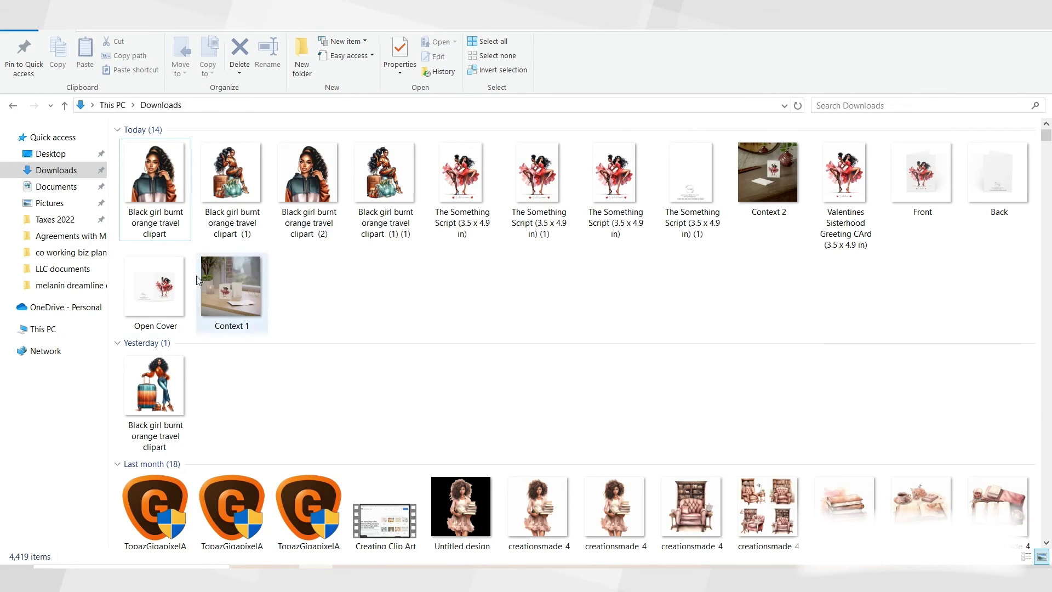
Step: Switch to the Downloads folder in File Explorer and inspect the downloaded Front mockup image up close
left_click(55, 154)
left_click(71, 169)
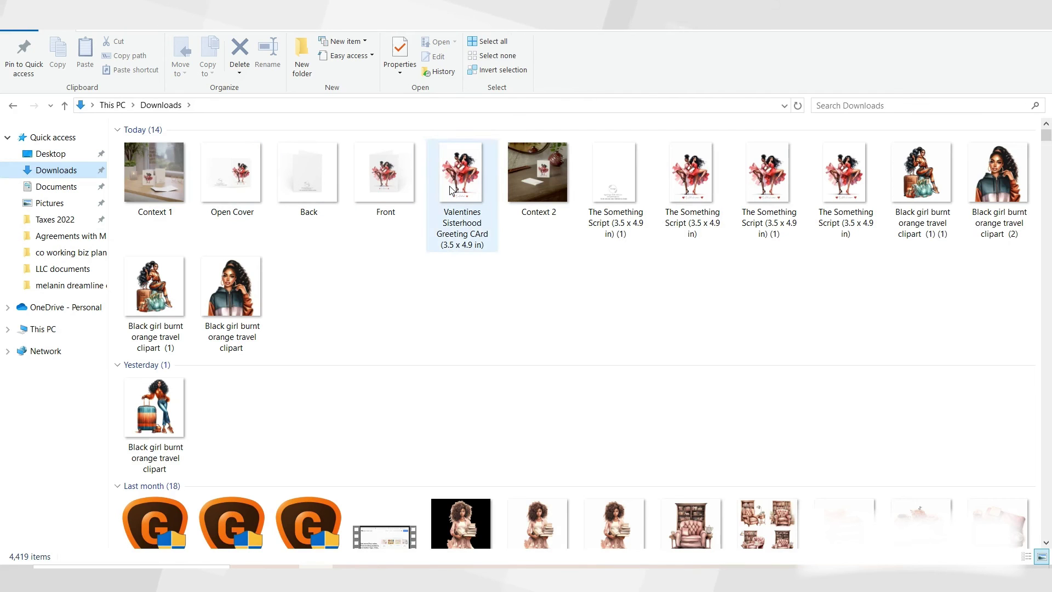
left_click(450, 190)
double_click(449, 186)
key("Right")
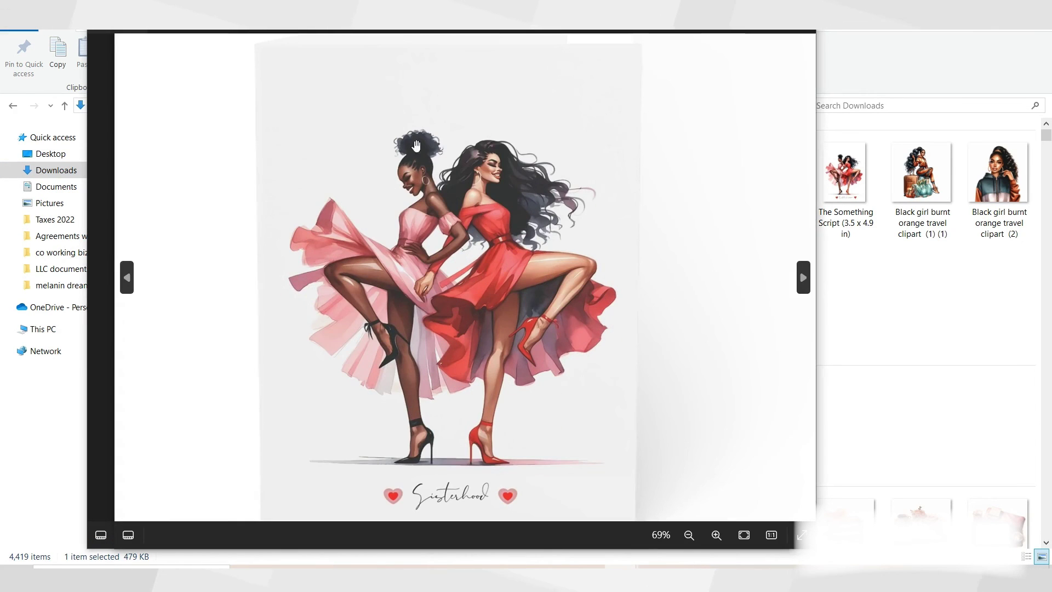
scroll(522, 317, "up", 1)
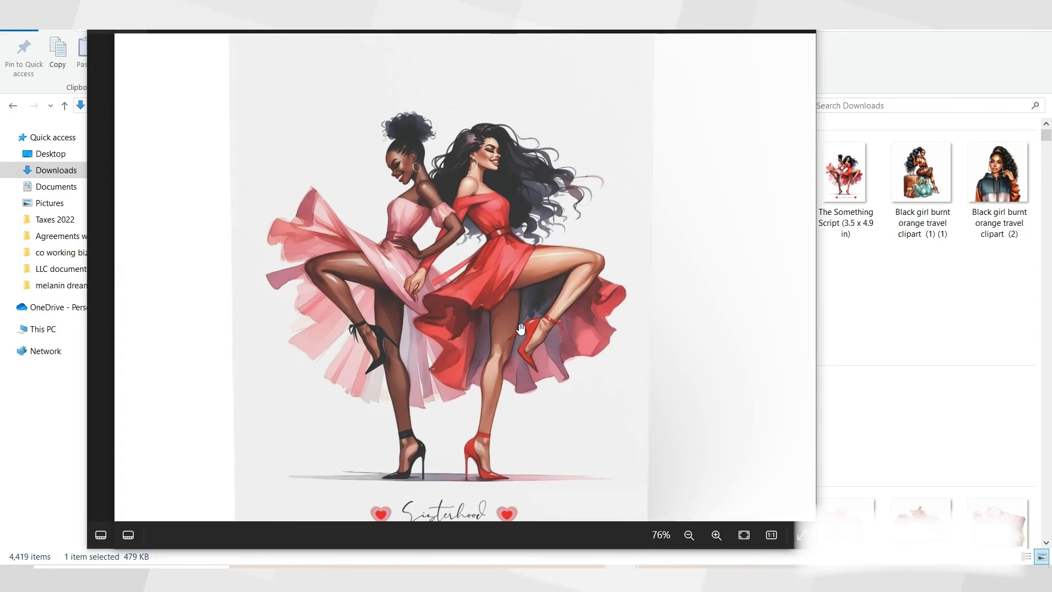
scroll(521, 329, "down", 1)
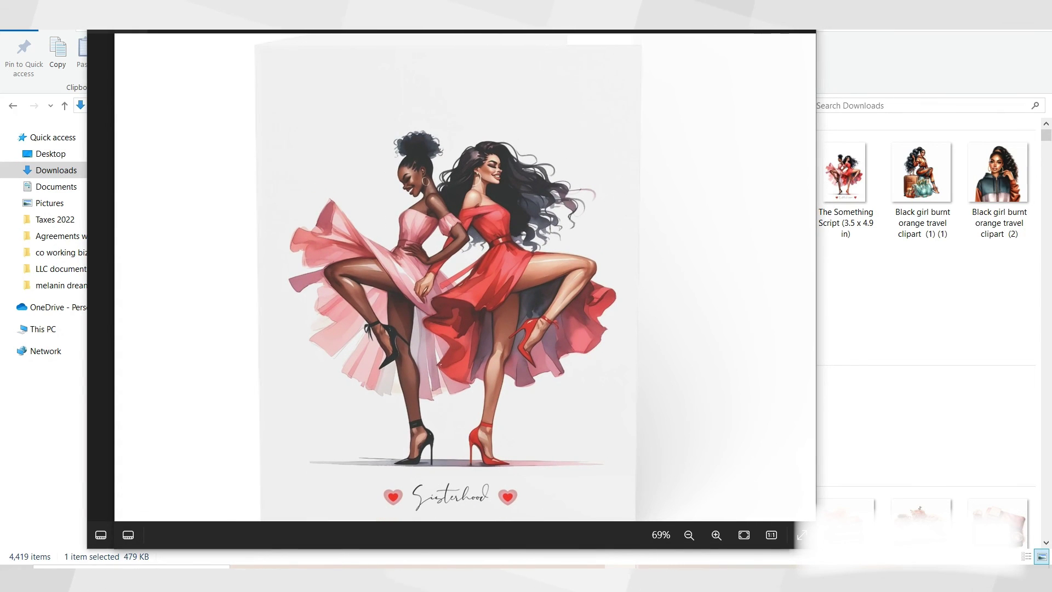
key("Escape")
Step: View the downloaded Back and Open Cover mockup images in the photo viewer
double_click(321, 206)
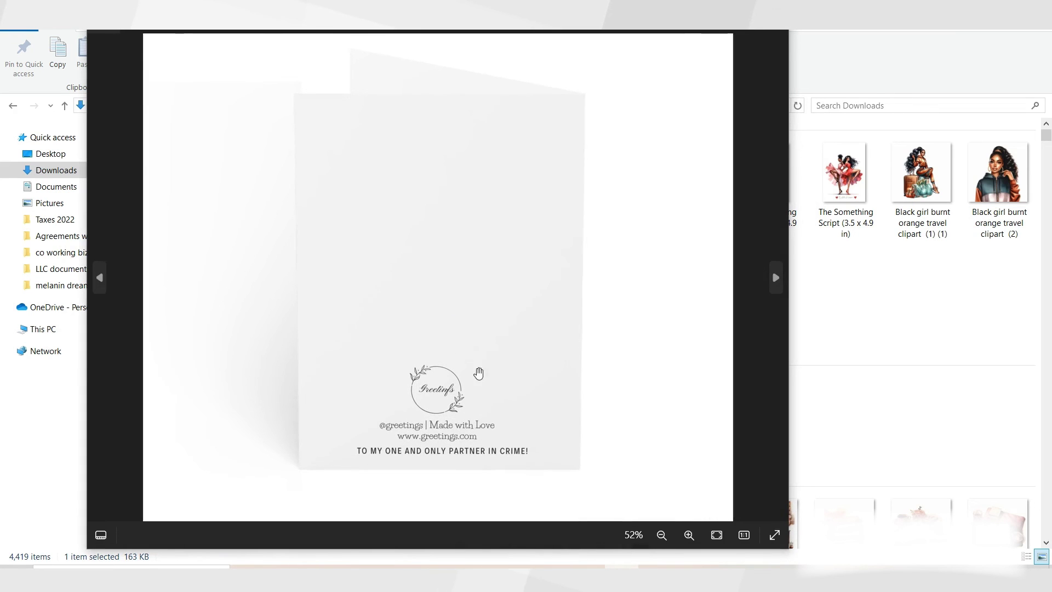
key("Right")
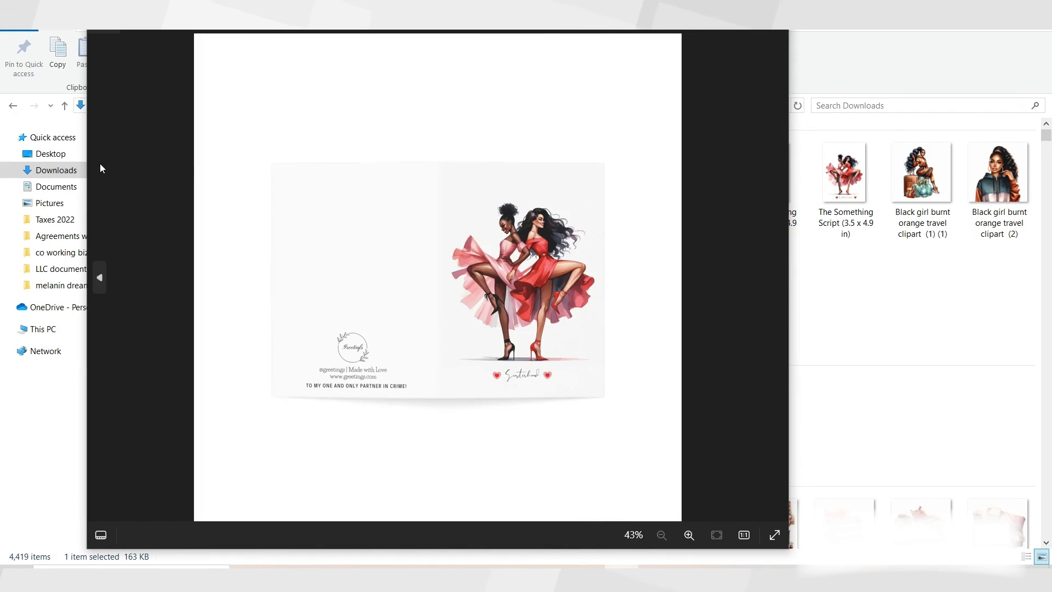
key("Right")
key("Escape")
double_click(238, 192)
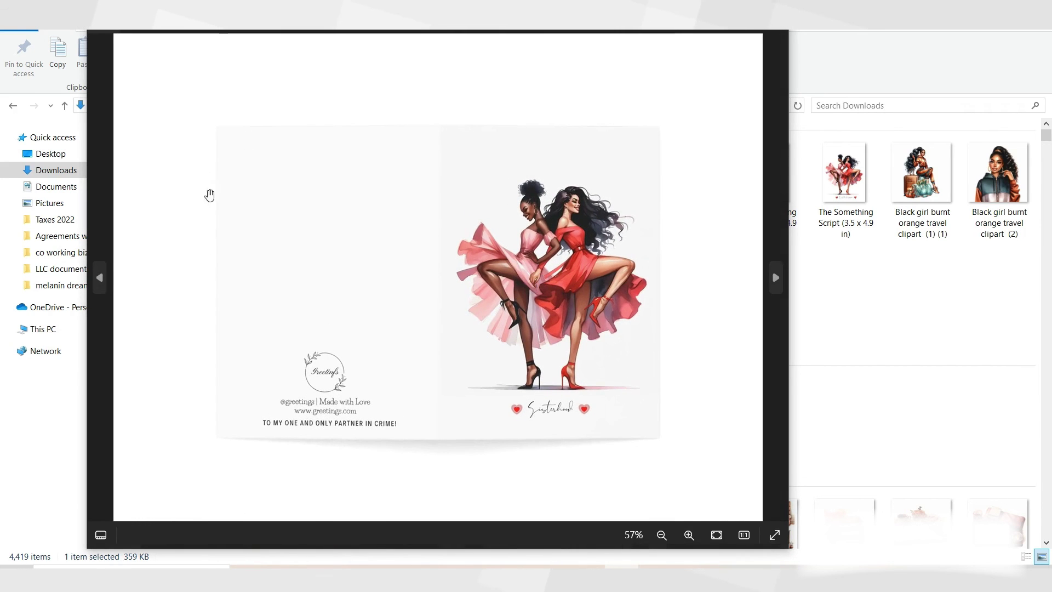
Step: View the downloaded Context 1 mockup image, and return to Printify to preview the card's Front mockup
key("Escape")
double_click(156, 159)
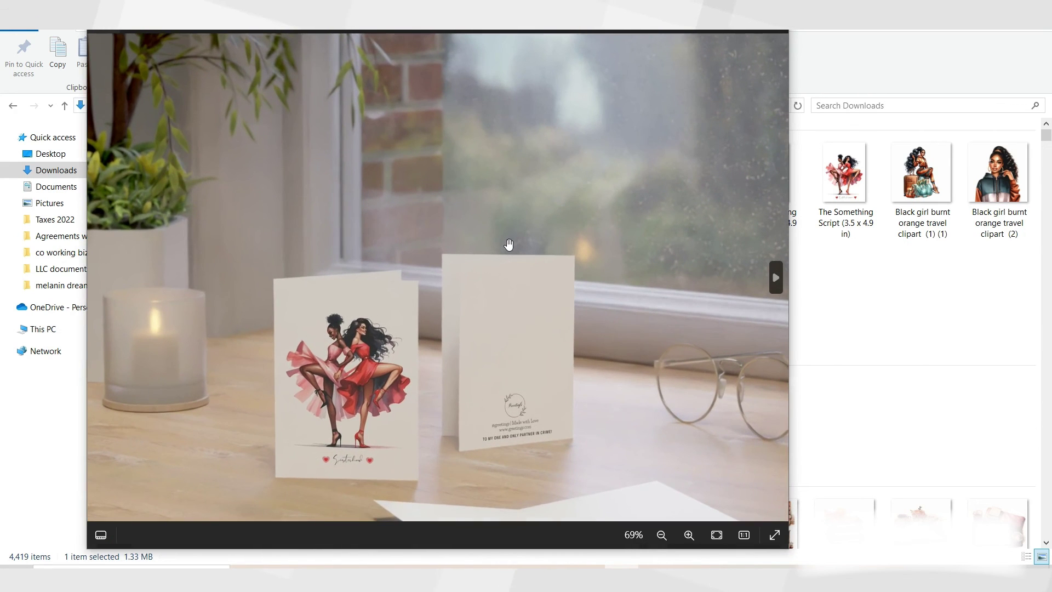
mouse_move(553, 578)
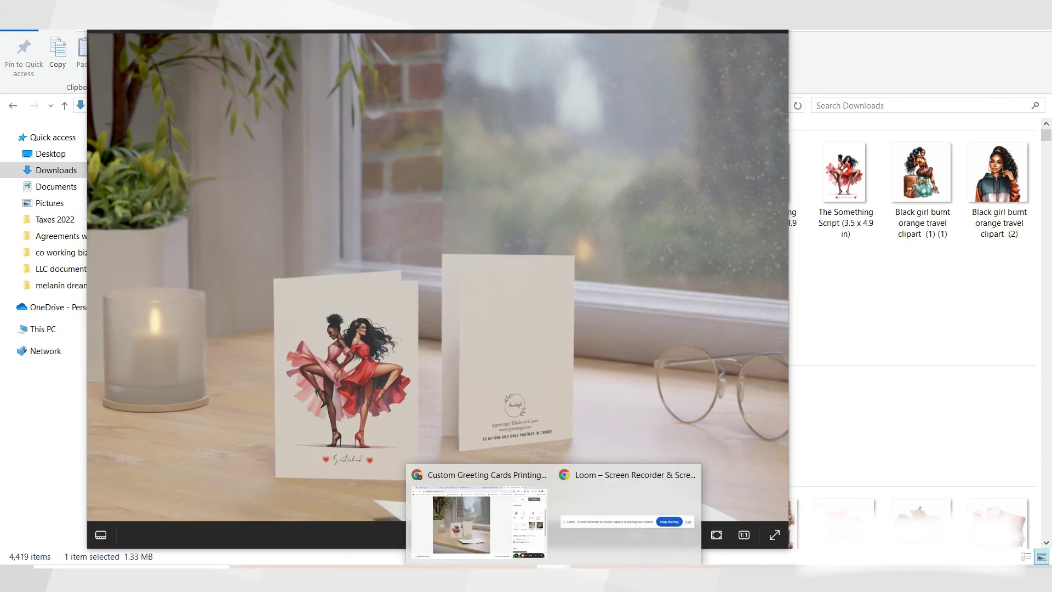
left_click(510, 539)
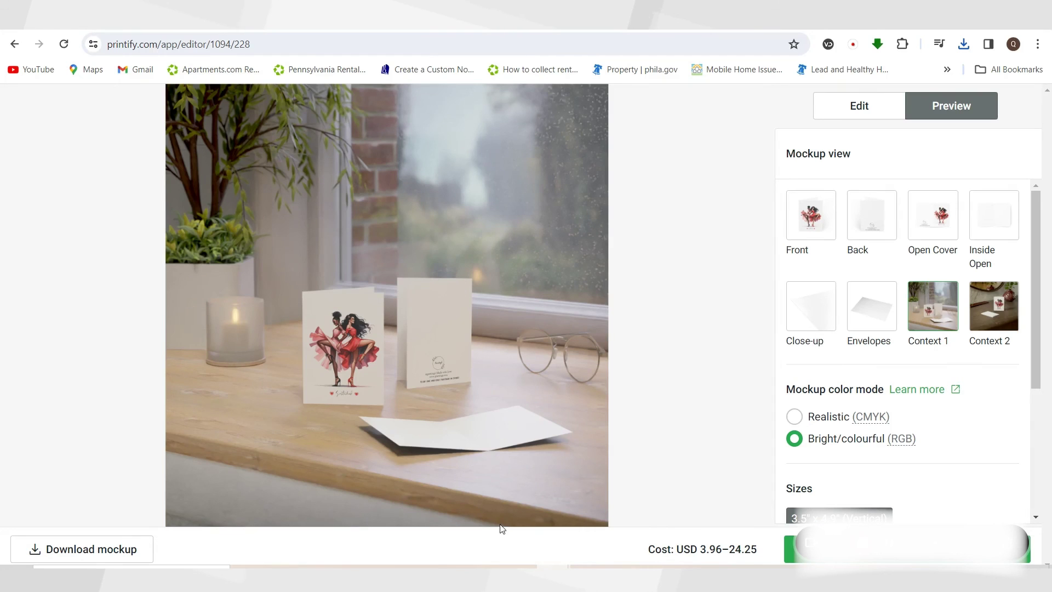
left_click(807, 240)
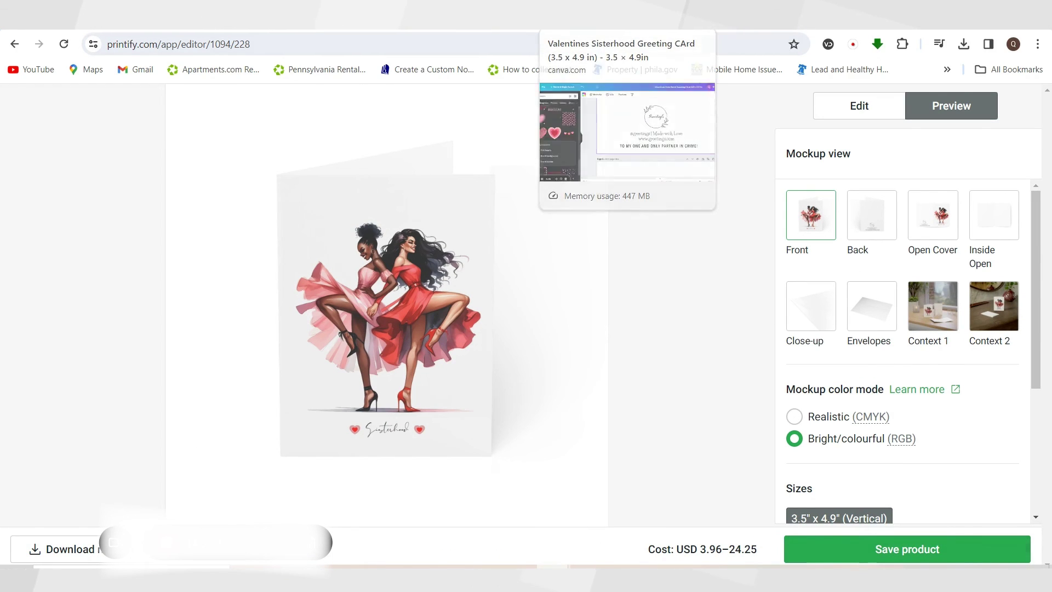
Step: Switch to the Valentines Sisterhood card design in Canva and choose PDF Print as its download file type
left_click(639, 14)
left_click_drag(1046, 269, 1046, 159)
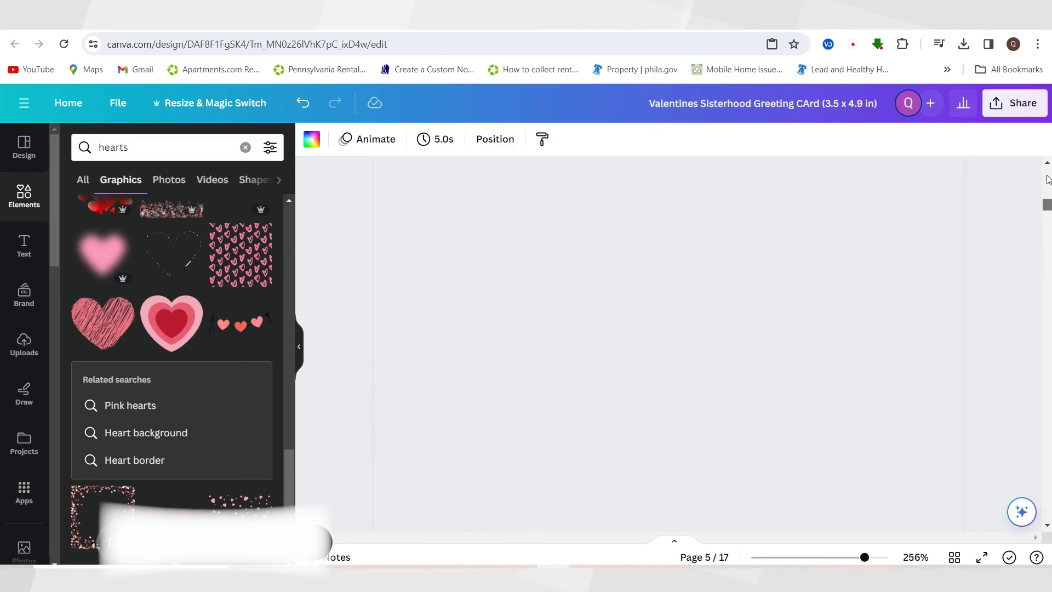
left_click(1004, 112)
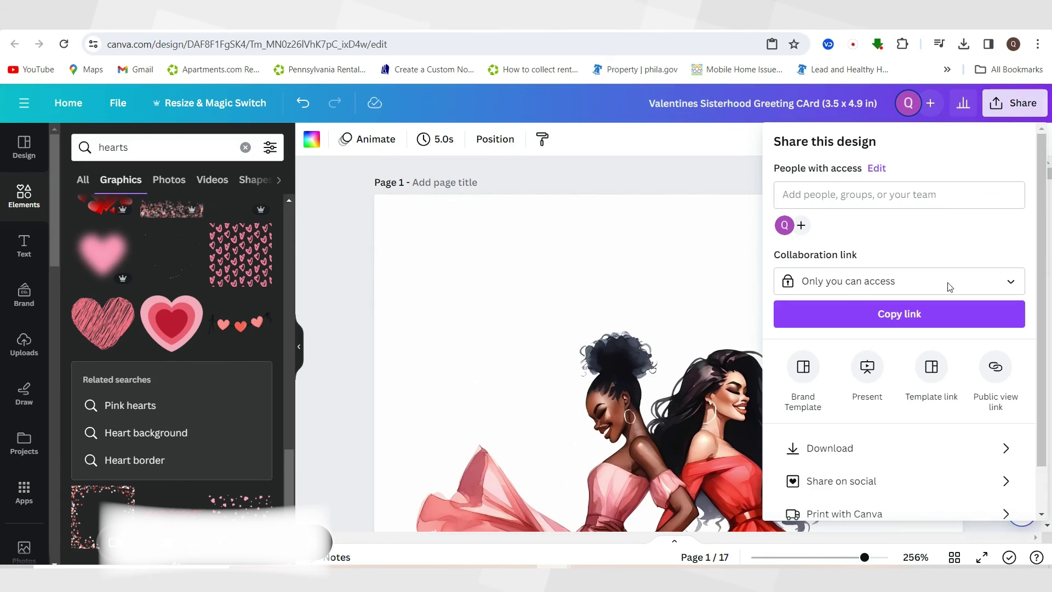
left_click(922, 449)
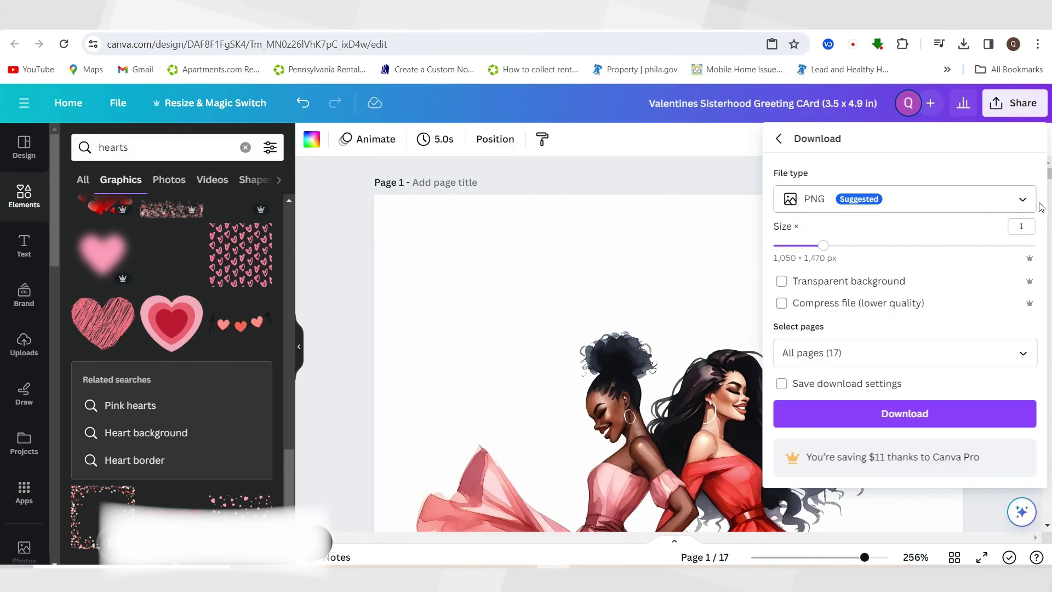
left_click(1022, 201)
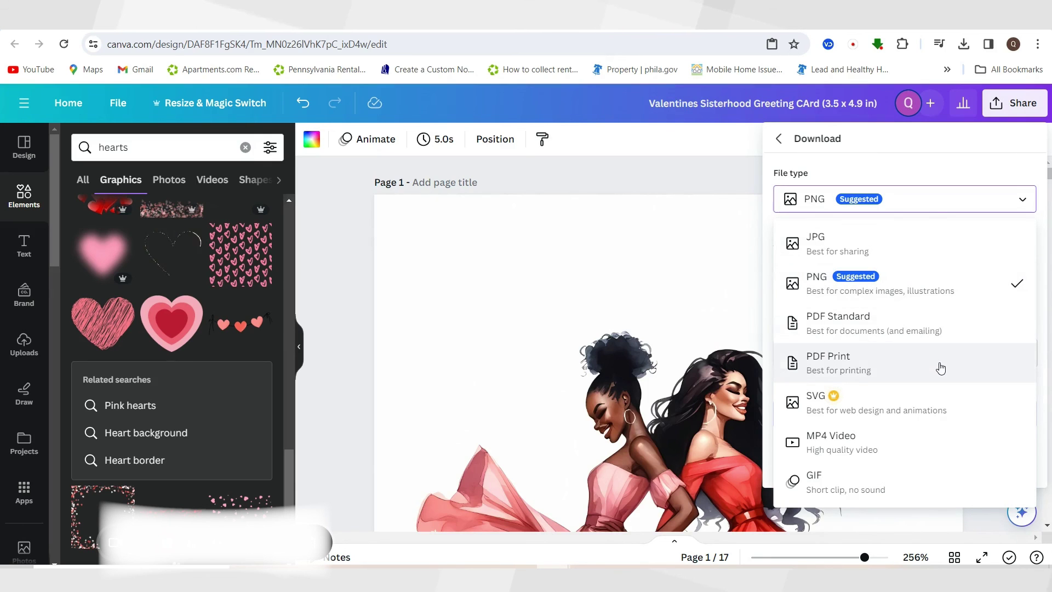
left_click(835, 366)
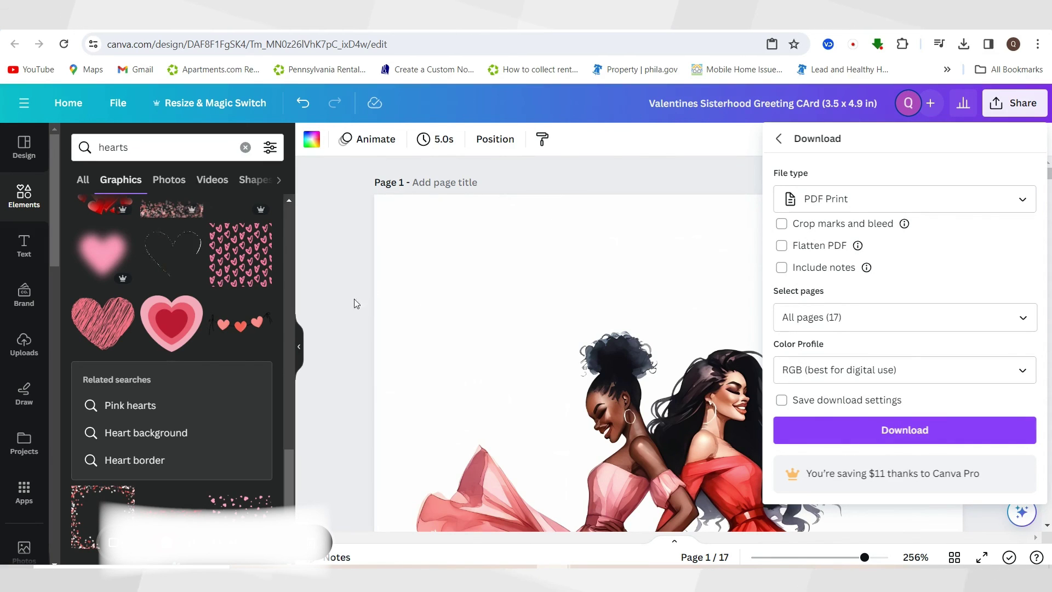
Step: Close the download options and collapse the Elements side panel to show page 1 of the card unobstructed
left_click(302, 344)
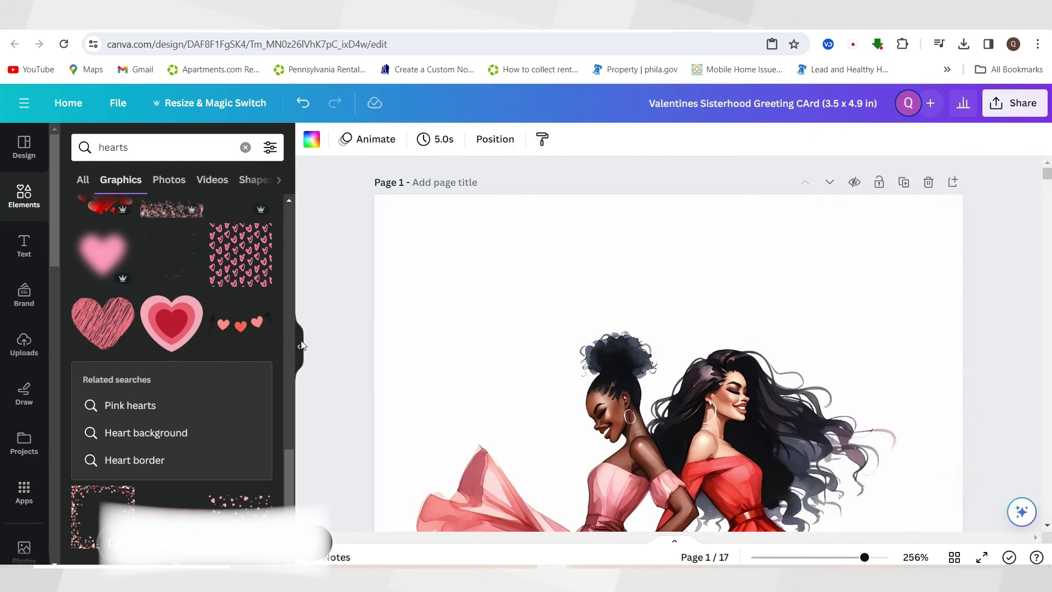
left_click(958, 386)
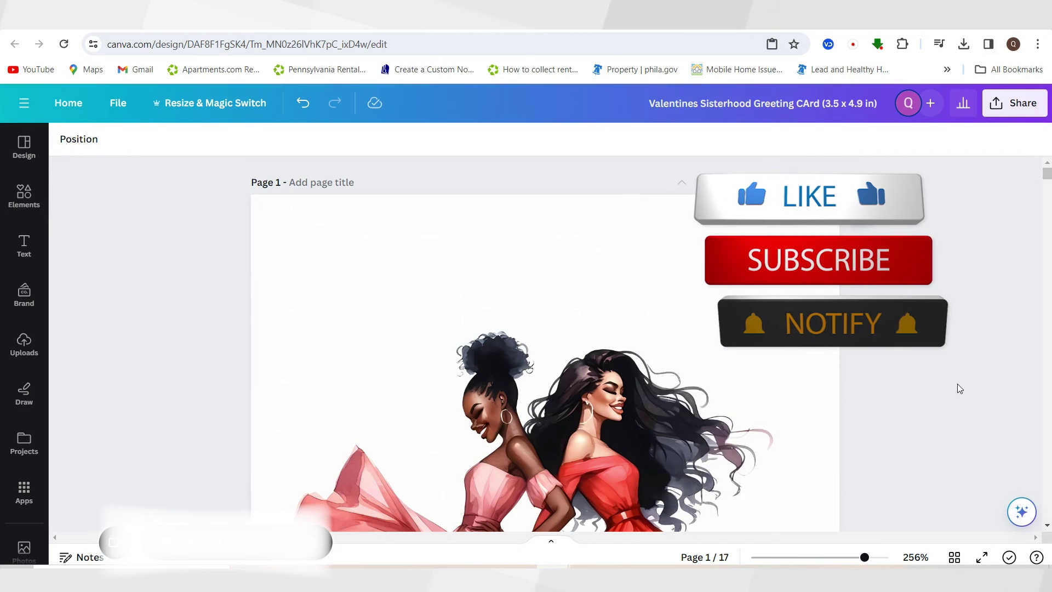